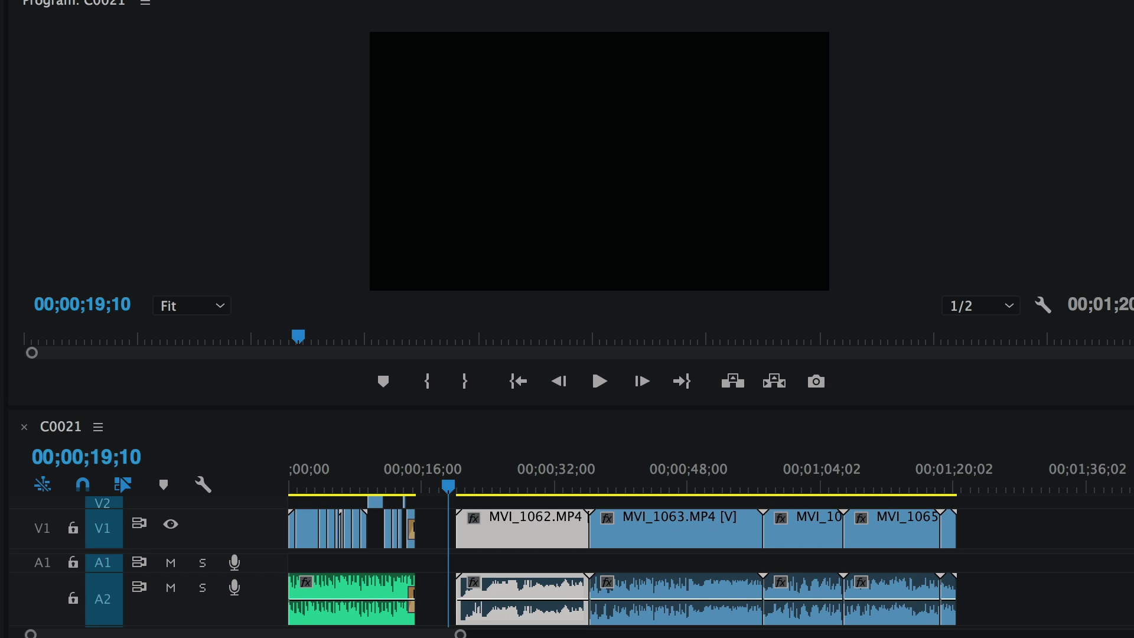
- Skim through the unedited MVI_1062 to MVI_1065 clips and the edited opening section of the C0021 sequence
click(503, 486)
click(658, 483)
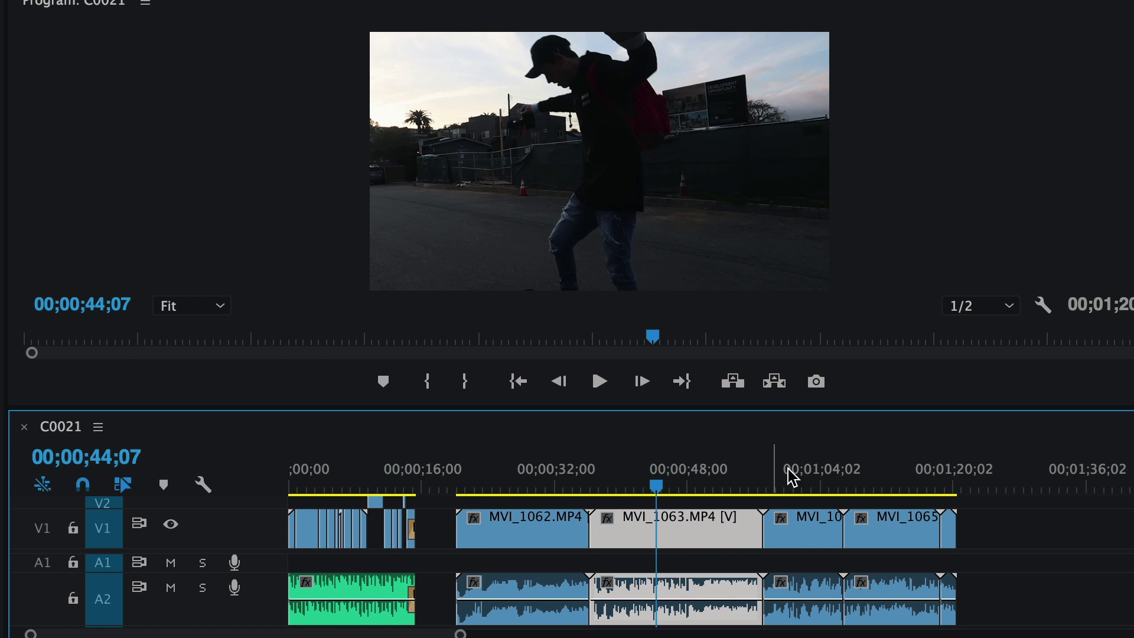
click(803, 483)
click(888, 483)
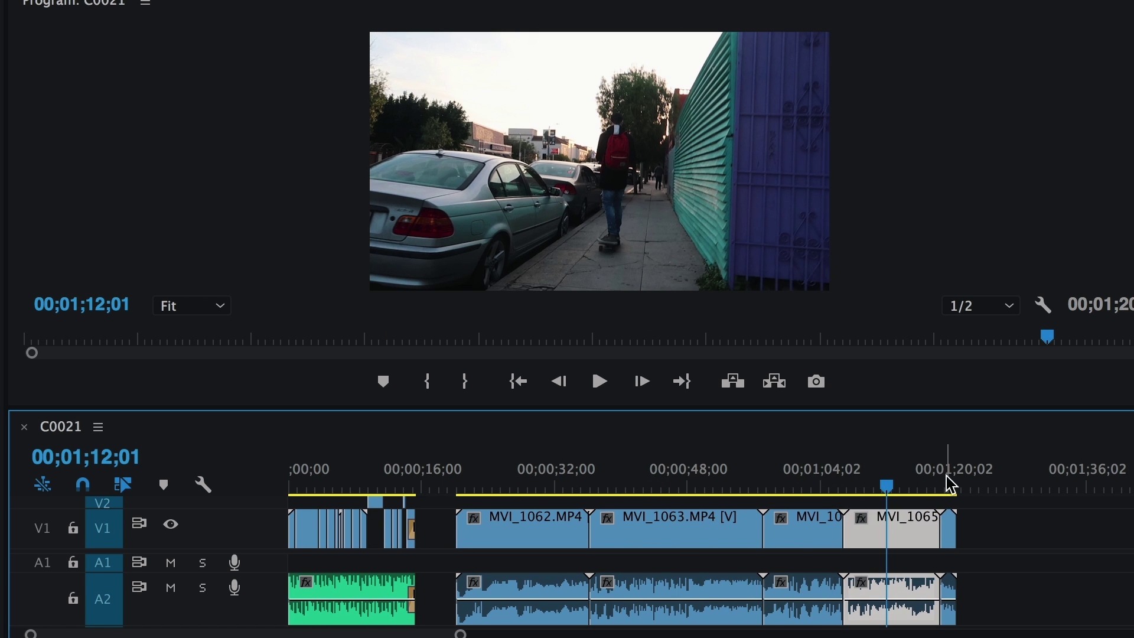
click(945, 483)
click(889, 485)
click(789, 489)
click(688, 485)
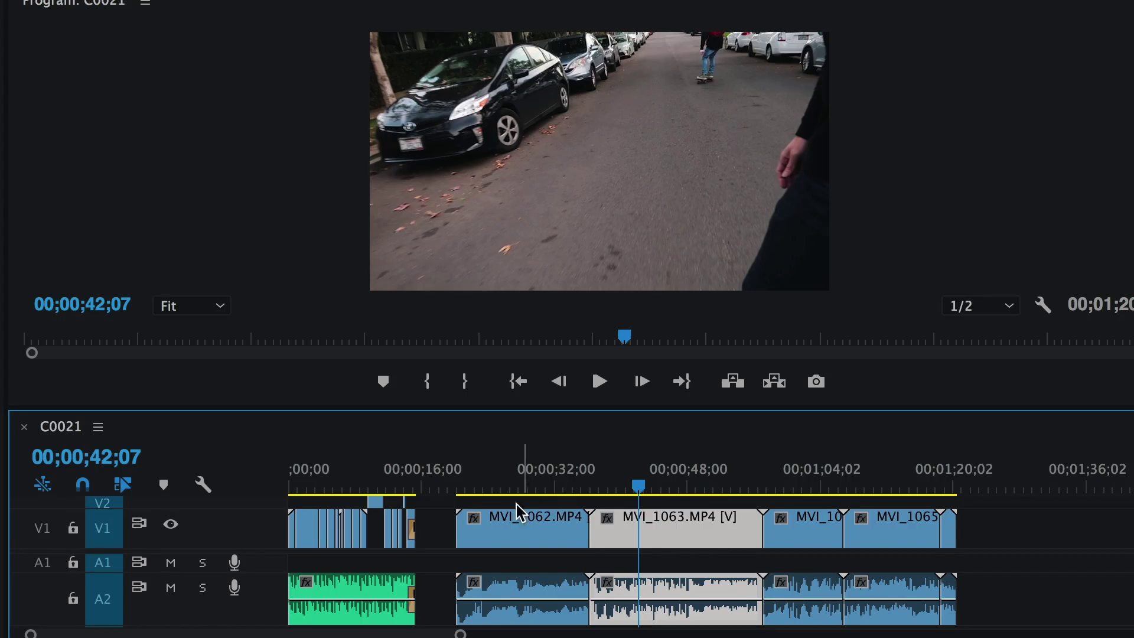
drag(466, 485, 829, 498)
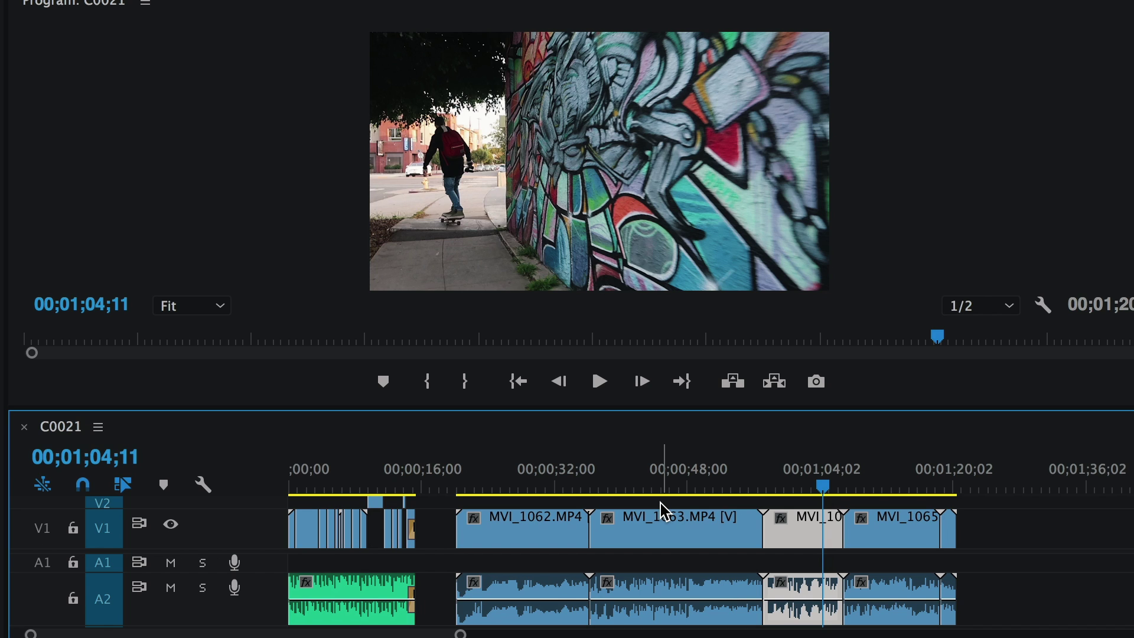
click(461, 488)
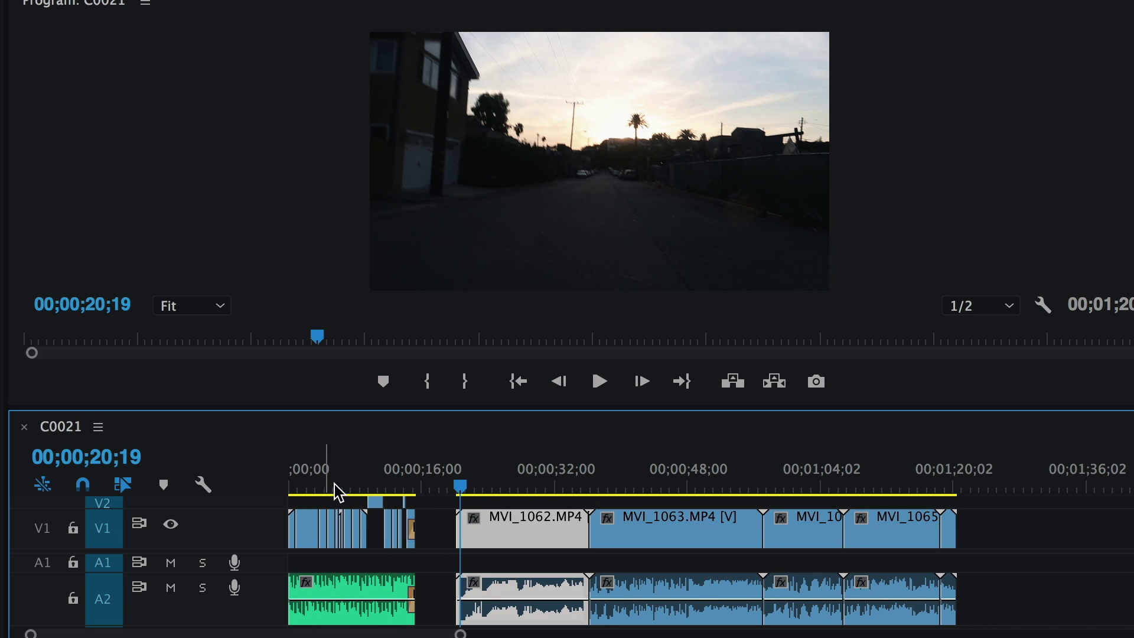
drag(333, 488, 440, 461)
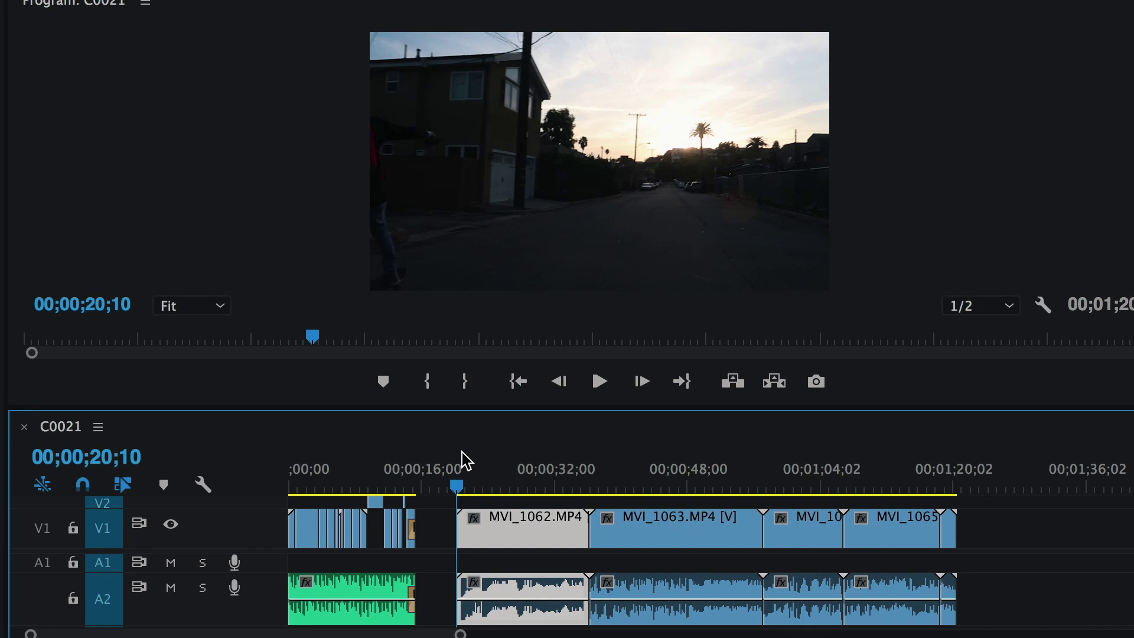
- Cut MVI_1062 at 00;00;23;19 and delete the part before the cut
key(space)
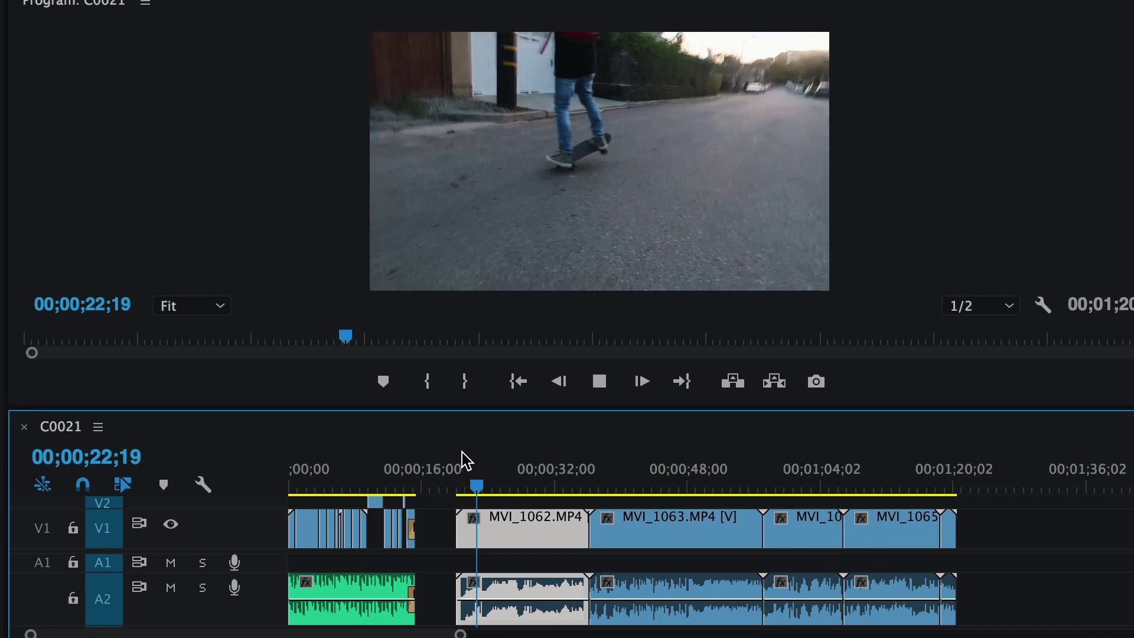
key(space)
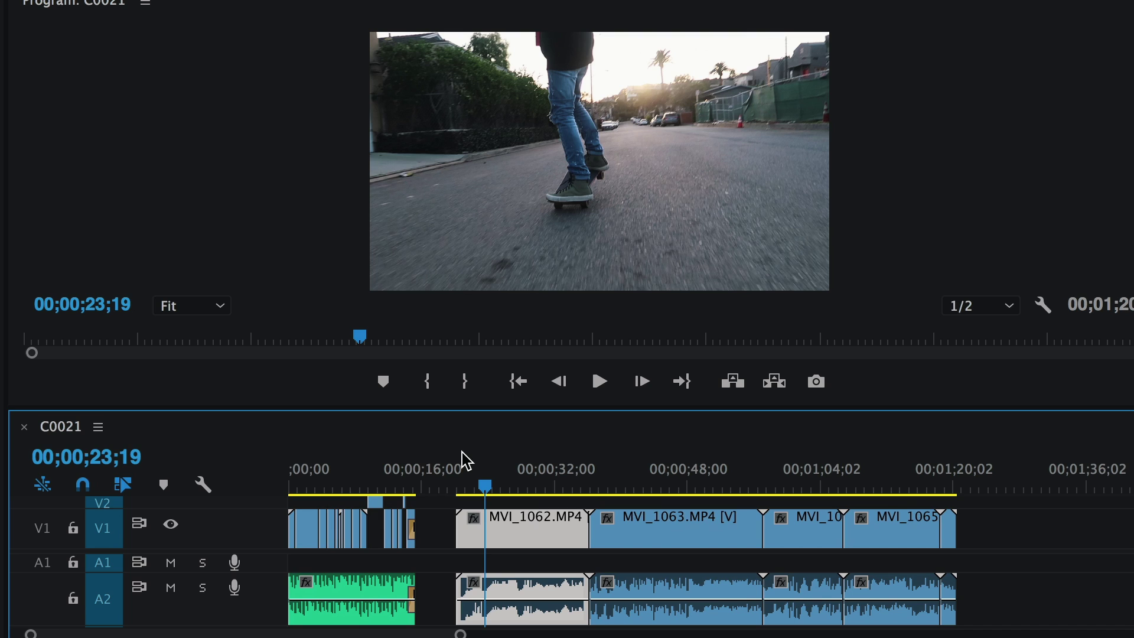
key(c)
click(487, 526)
key(v)
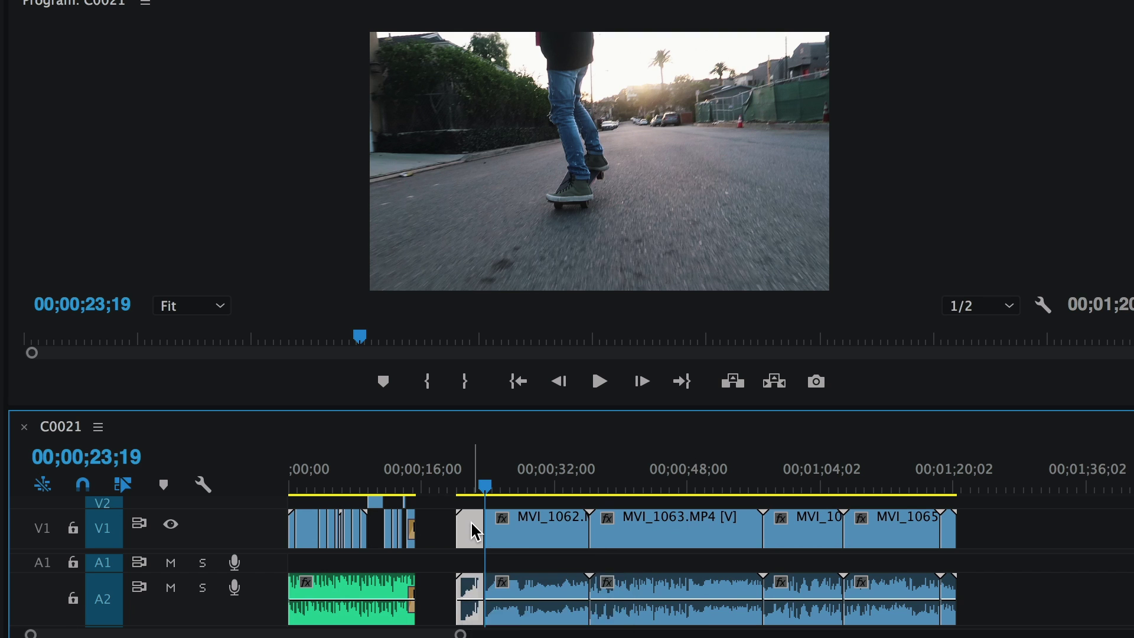
drag(457, 489, 486, 490)
click(476, 534)
key(Delete)
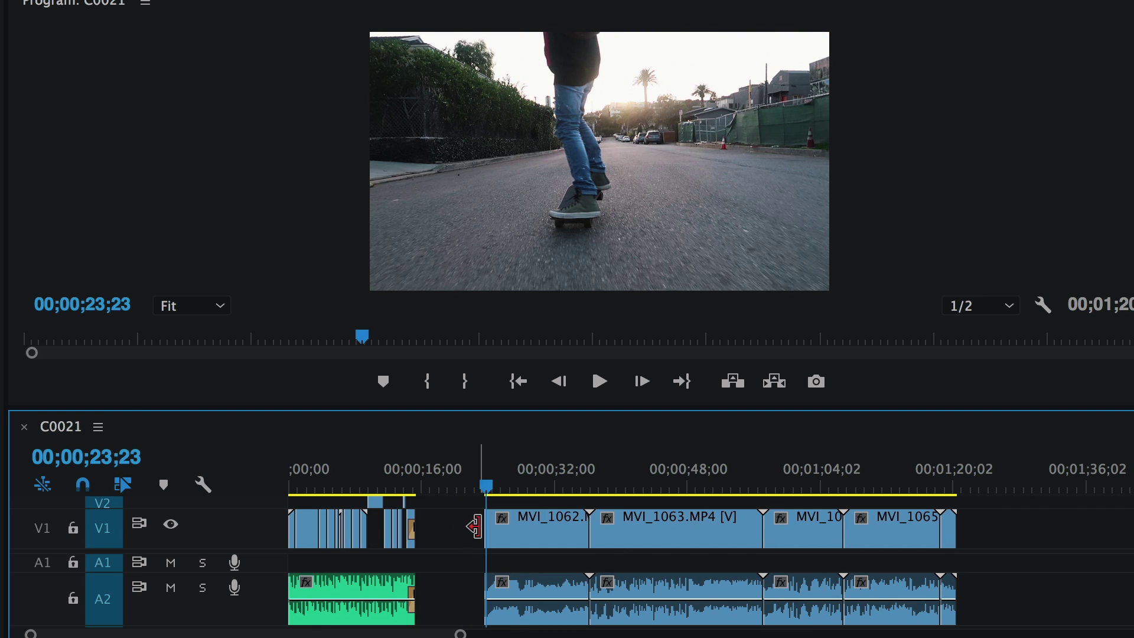
key(space)
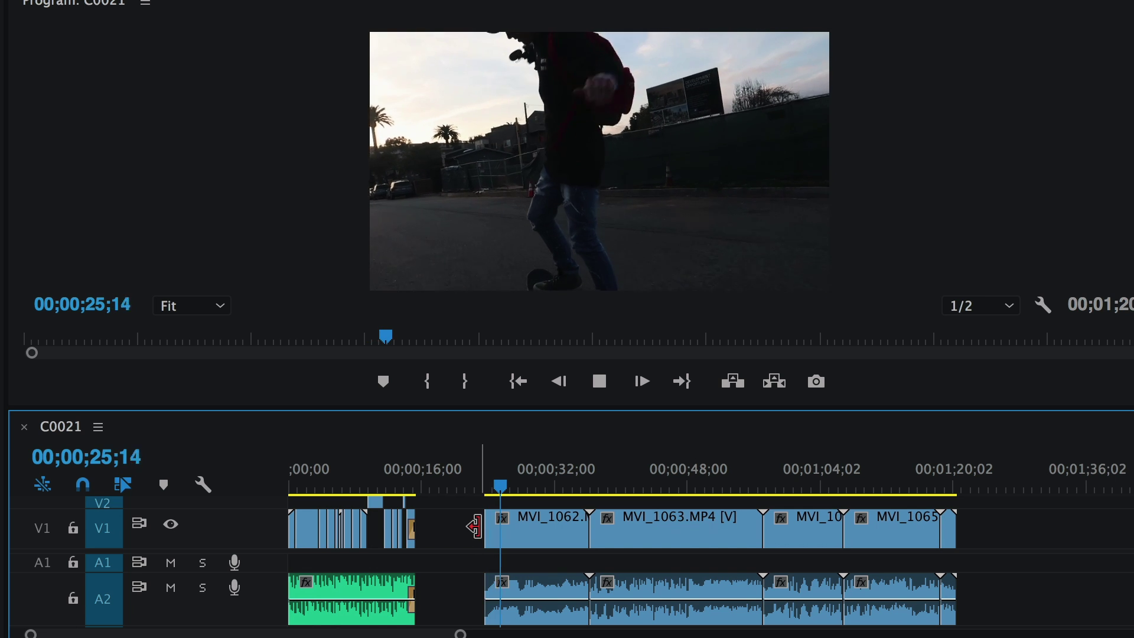
click(475, 526)
key(c)
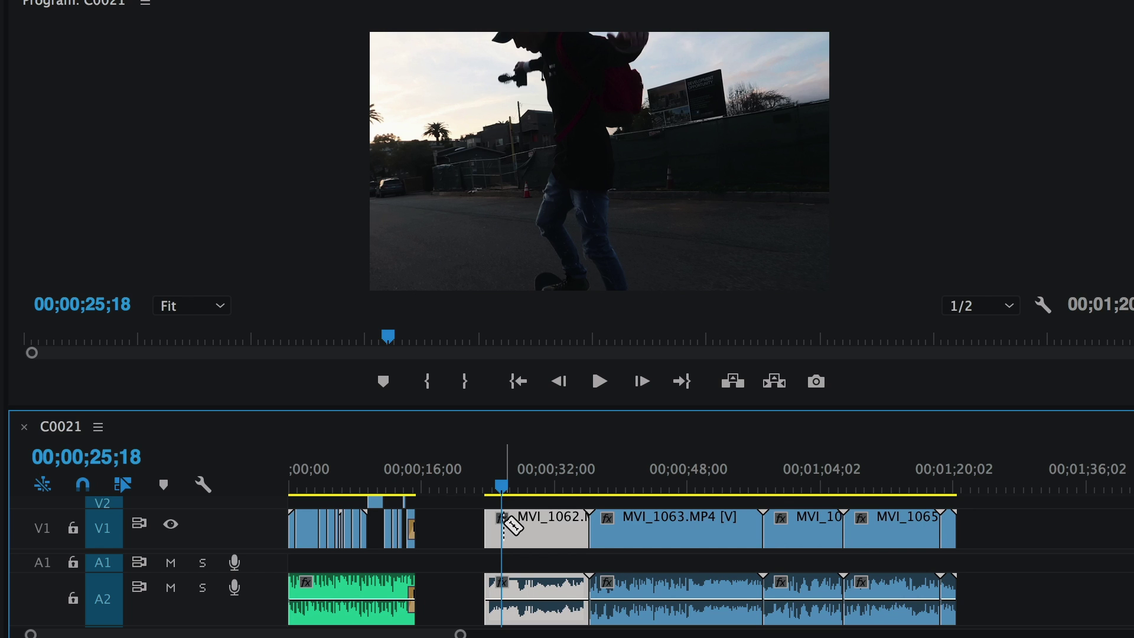
key(v)
- Cut MVI_1062 at 00;00;27;18, move the piece before the cut about 4 seconds earlier and play it back
click(482, 488)
key(space)
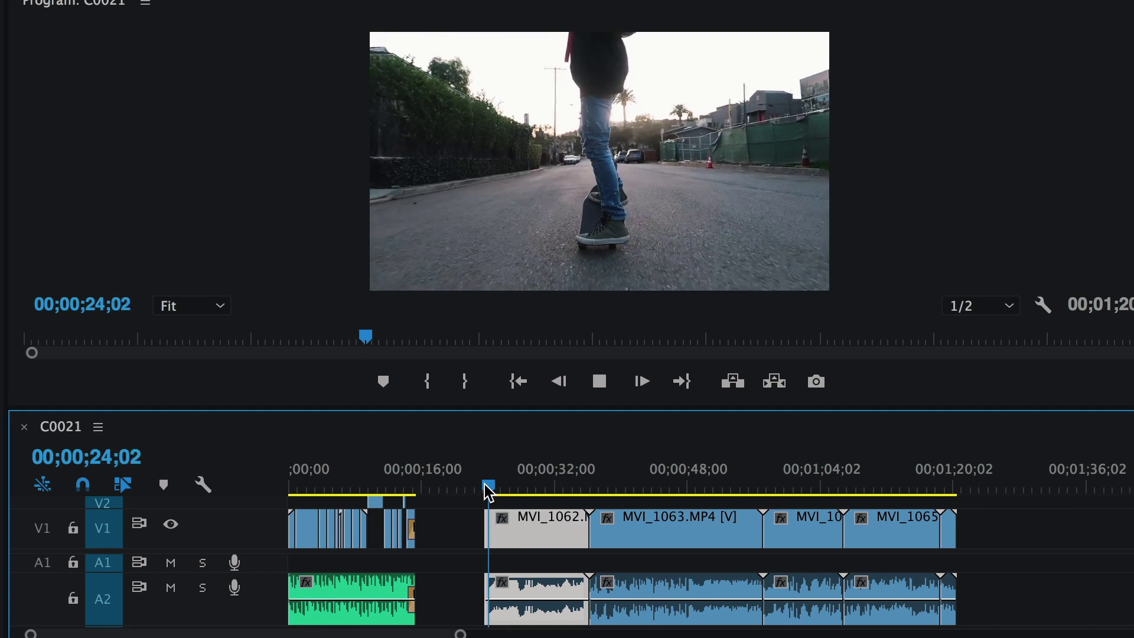
key(space)
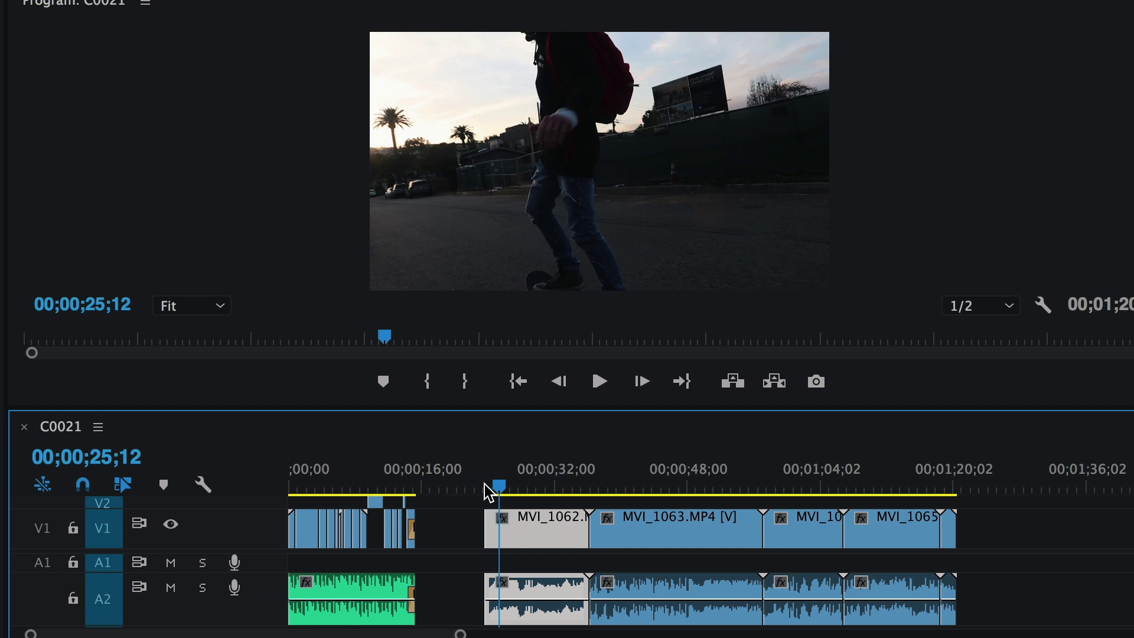
key(space)
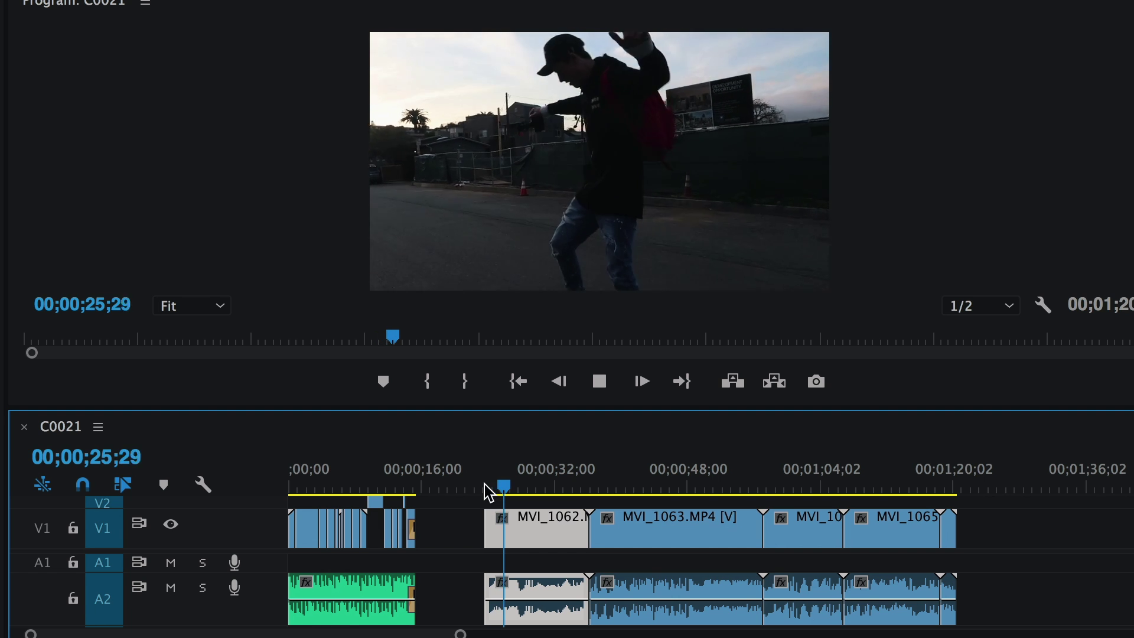
key(space)
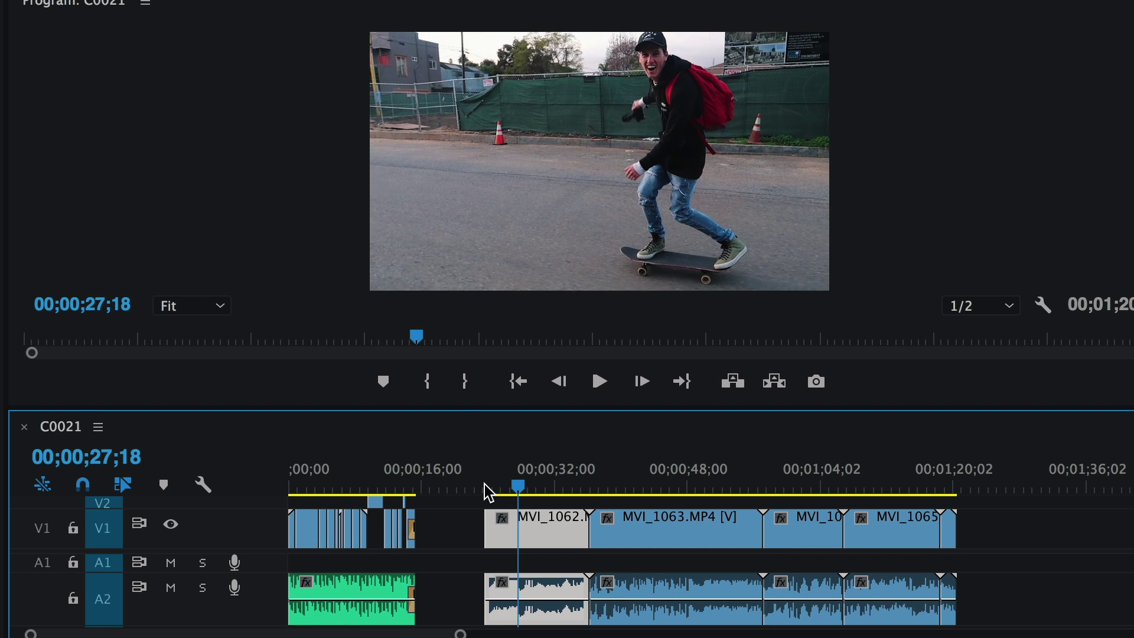
key(c)
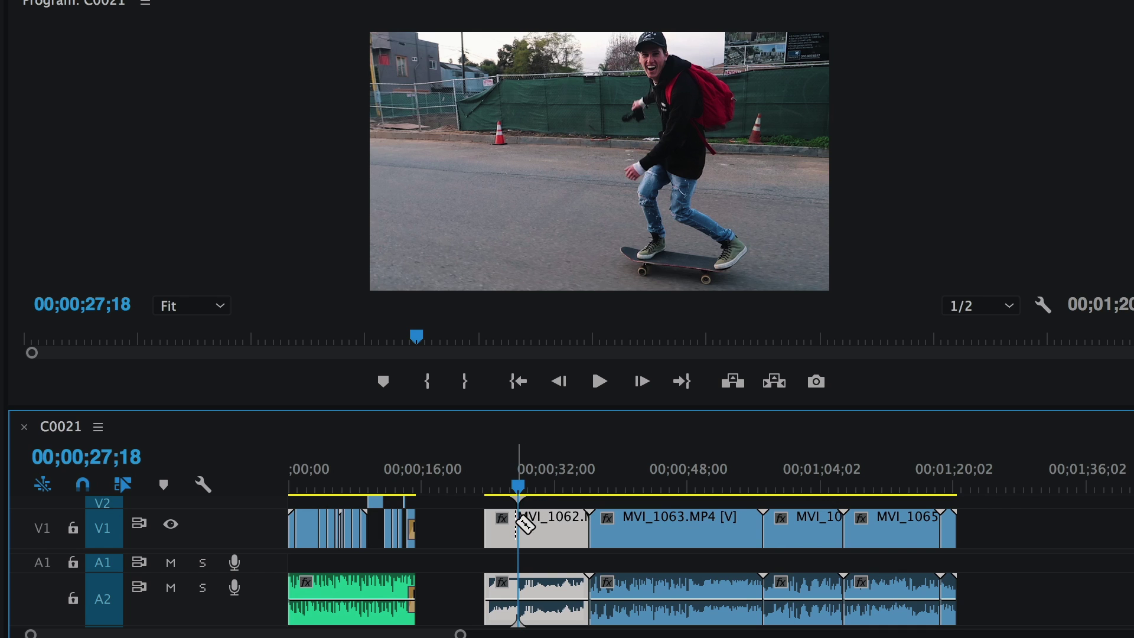
click(528, 523)
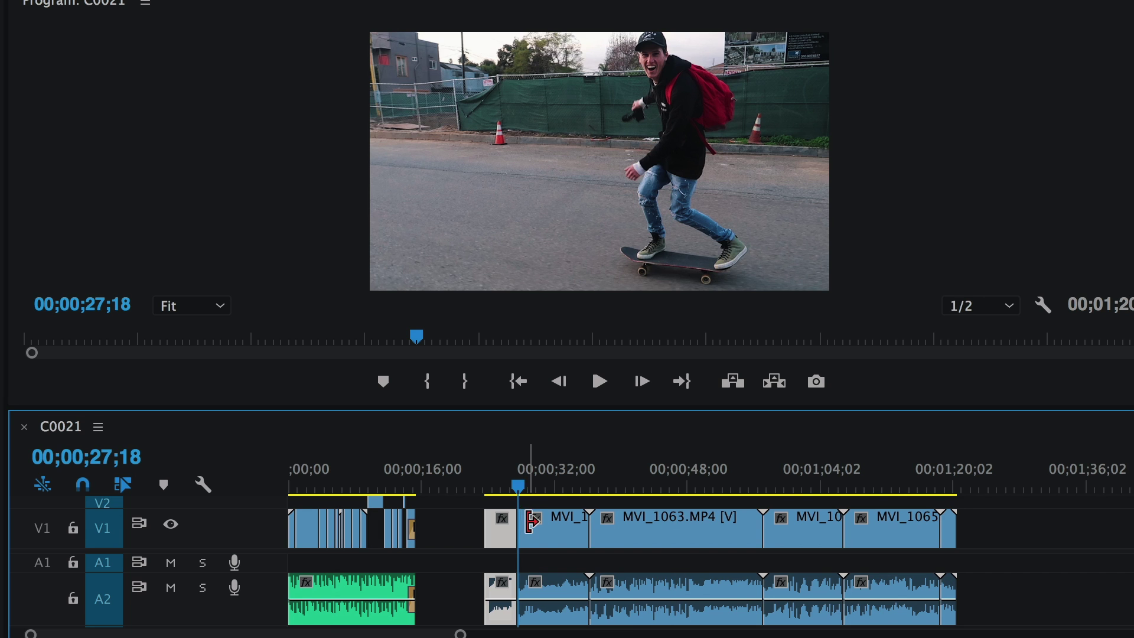
key(v)
drag(506, 522, 473, 525)
click(468, 490)
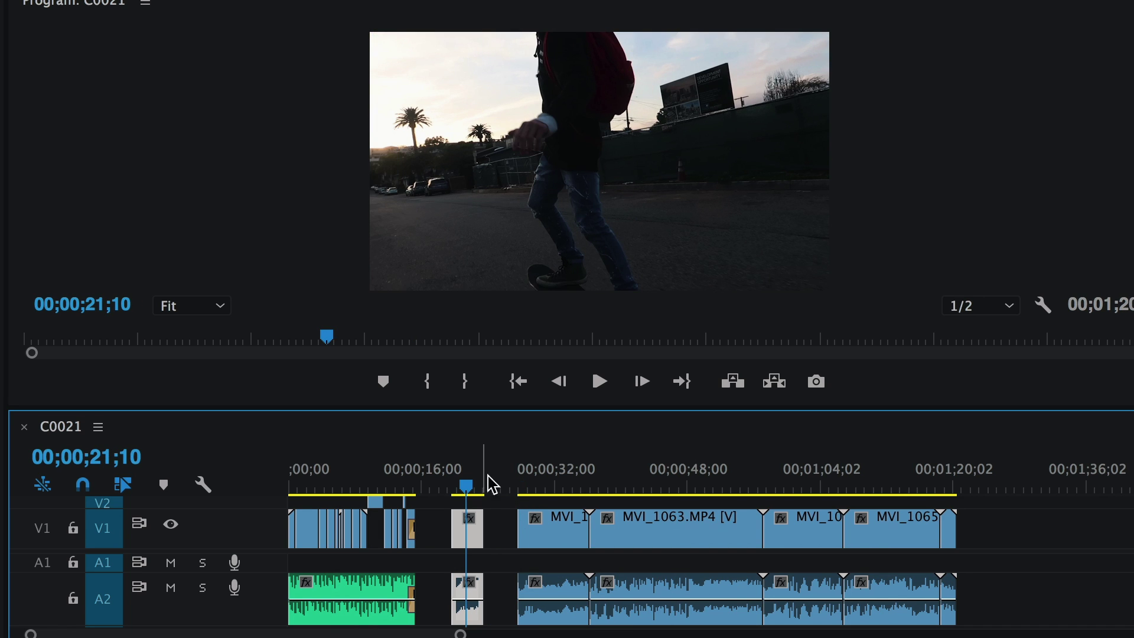
click(453, 486)
key(space)
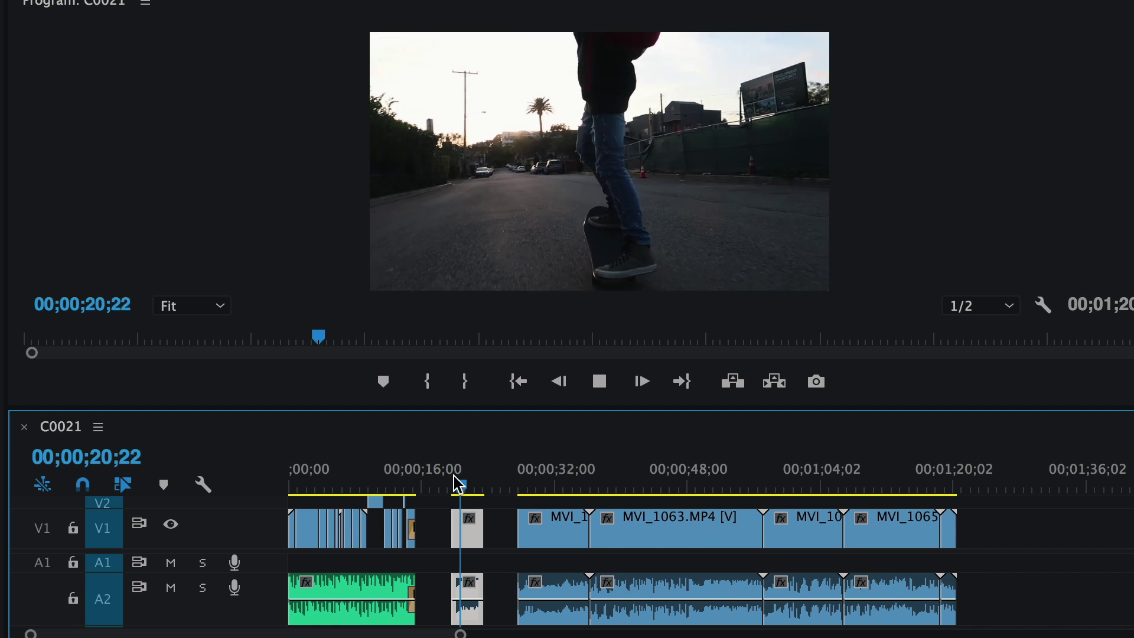
key(space)
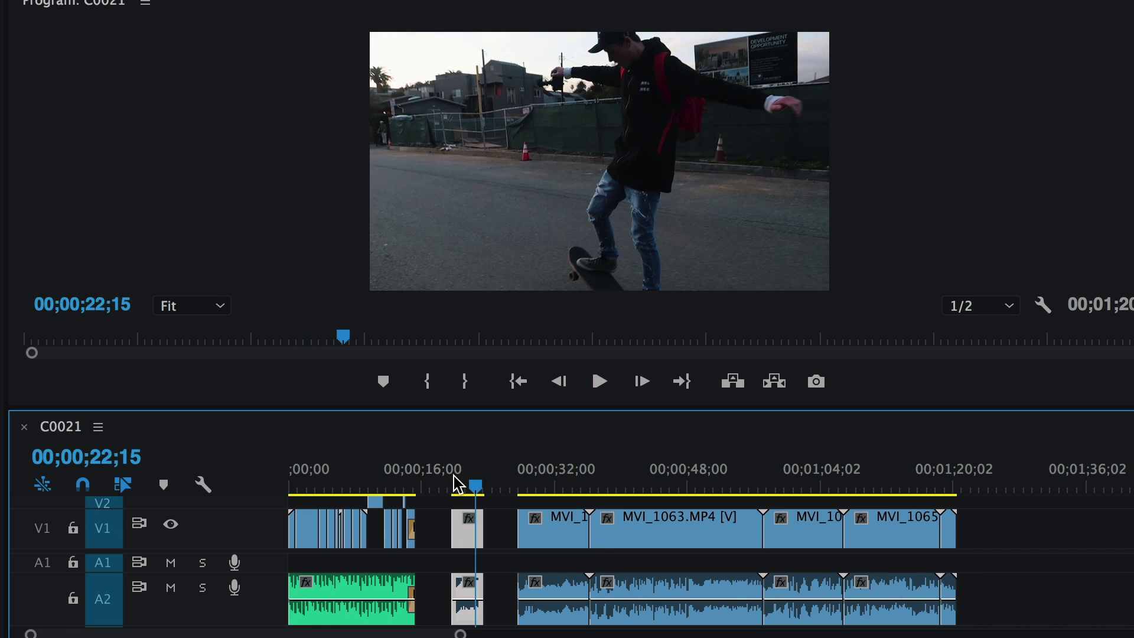
- Review the rest of MVI_1062, cut it at 00;00;33;20 and delete the piece before the cut
click(524, 471)
key(space)
key(space)
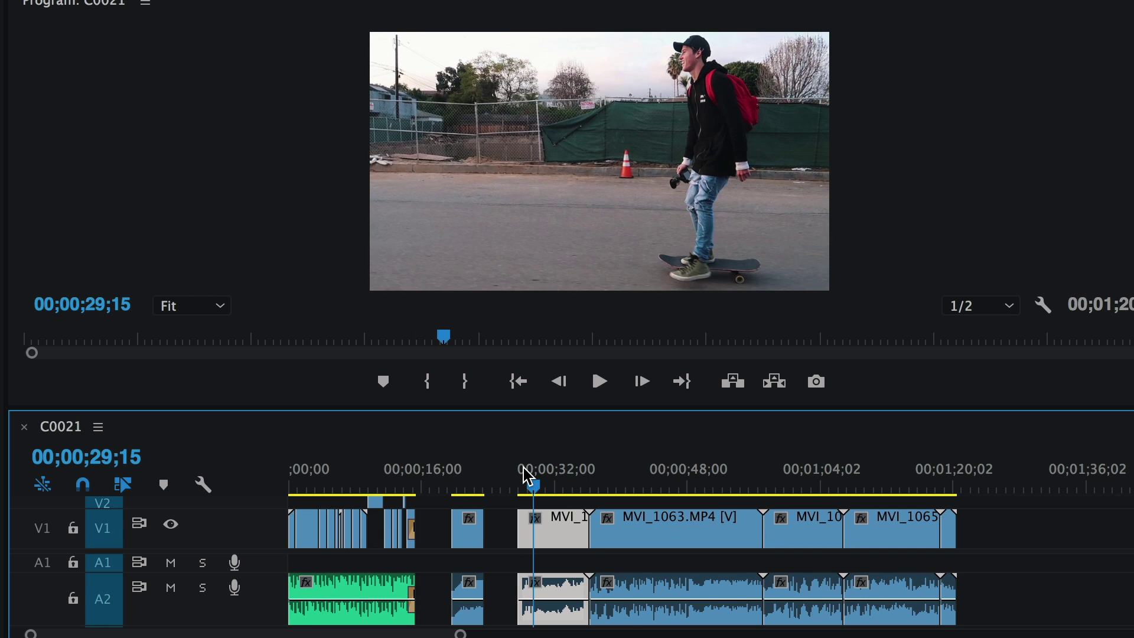
key(space)
key(space)
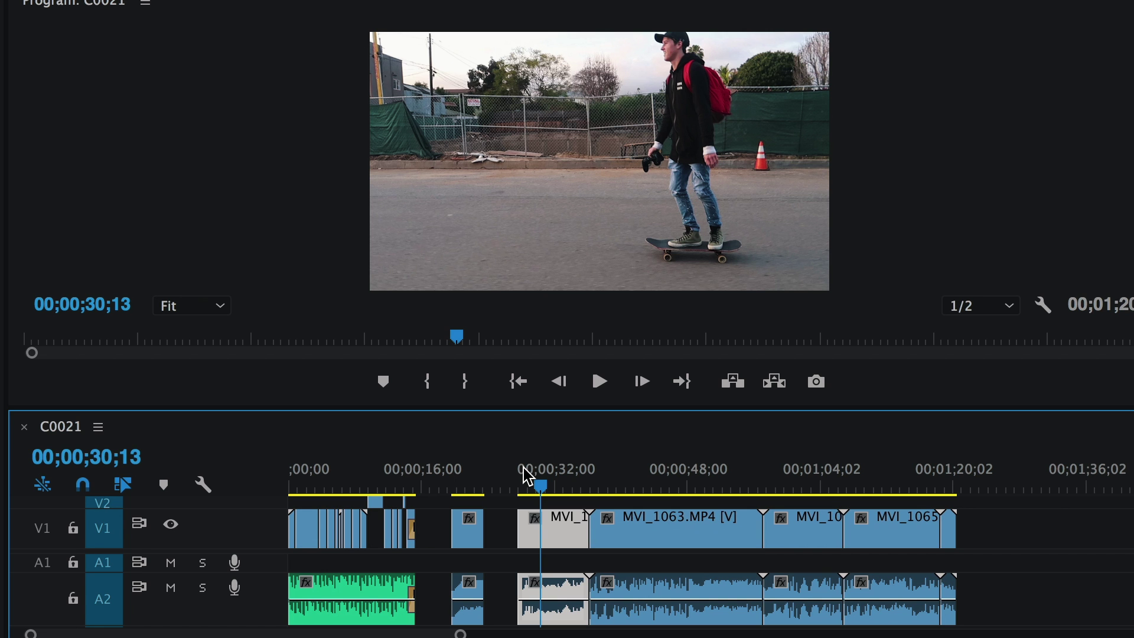
key(space)
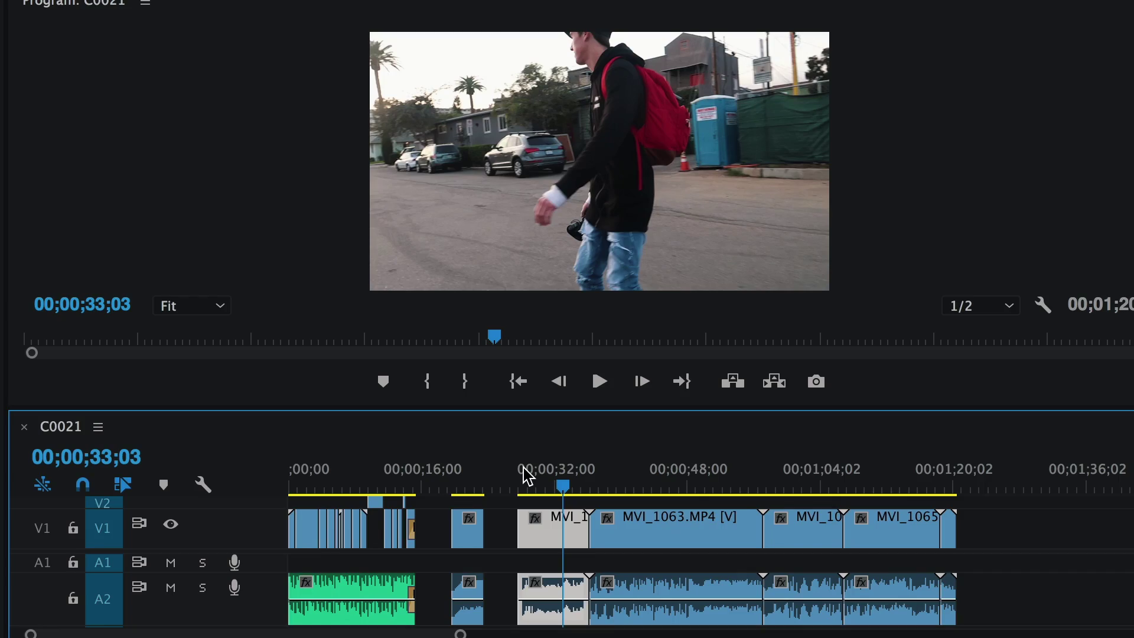
key(space)
key(space)
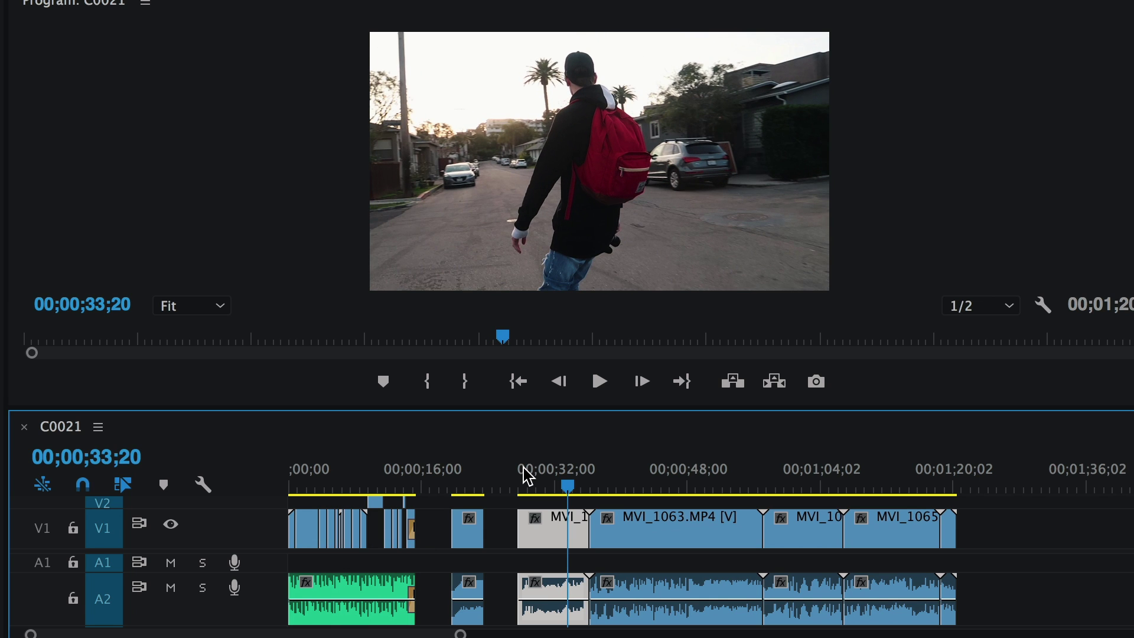
key(c)
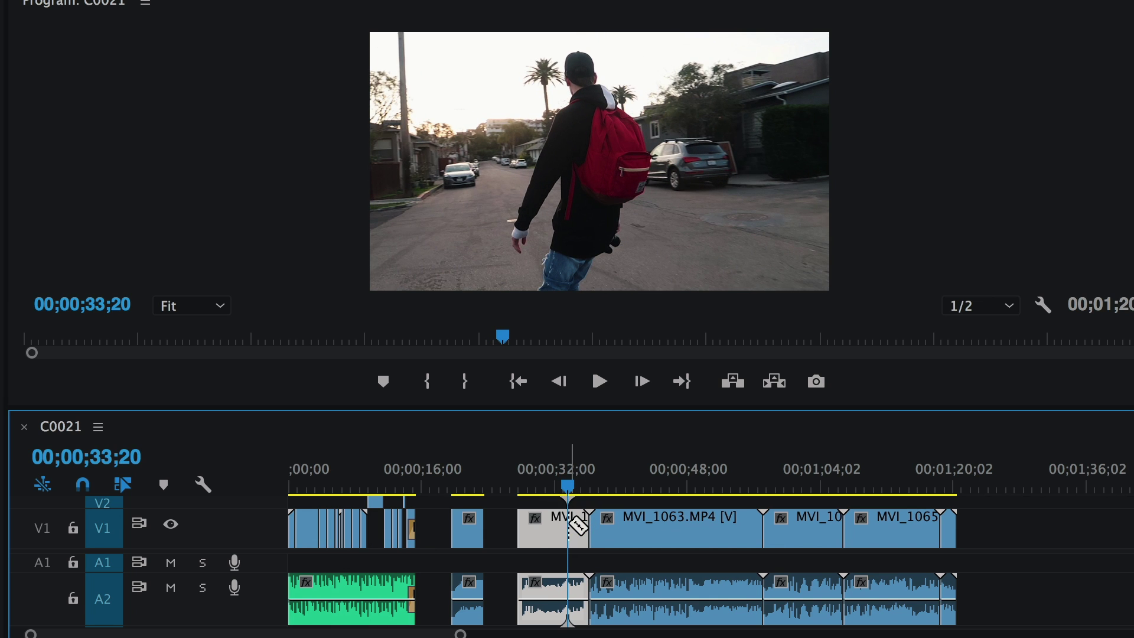
click(577, 524)
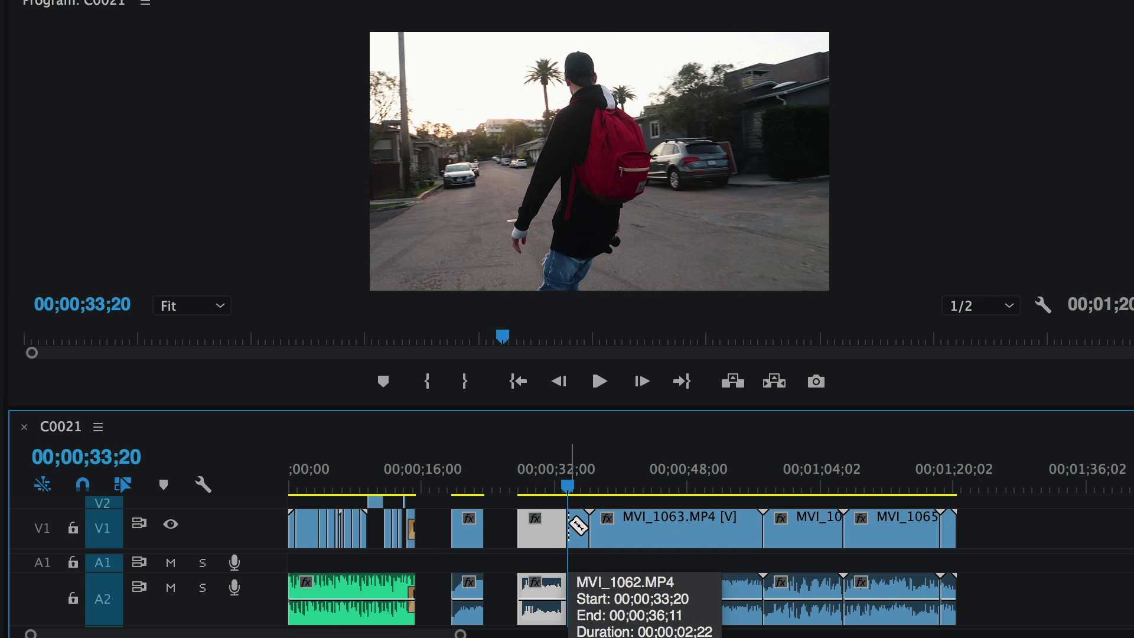
key(v)
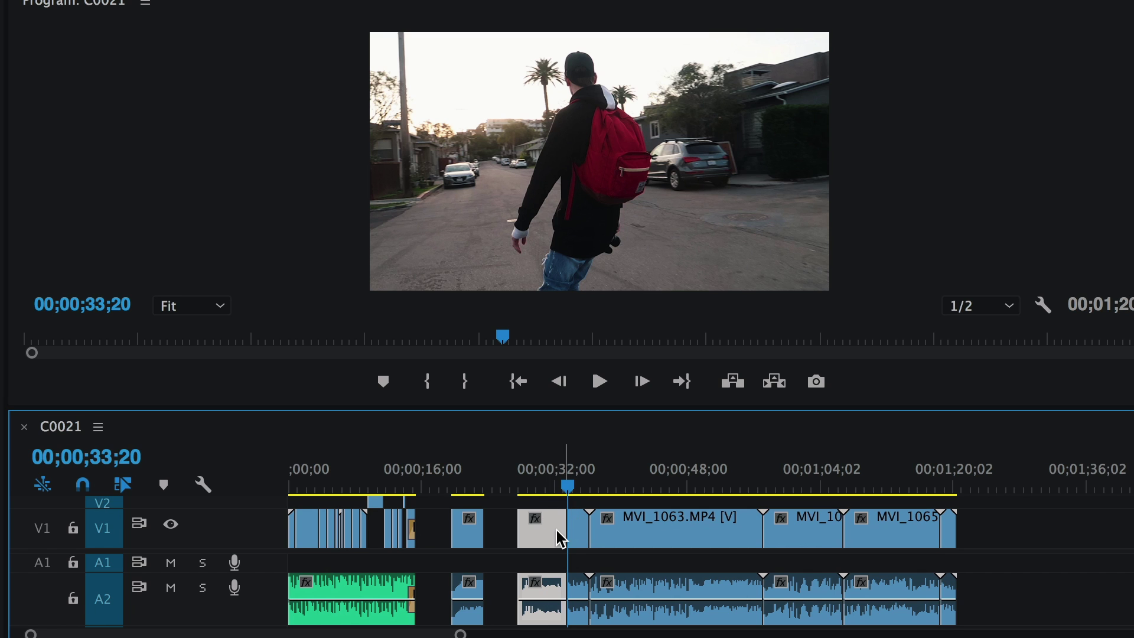
key(Delete)
- Move the remaining end piece of MVI_1062 earlier to start at about 00;00;27;00 and play it
drag(576, 532, 519, 524)
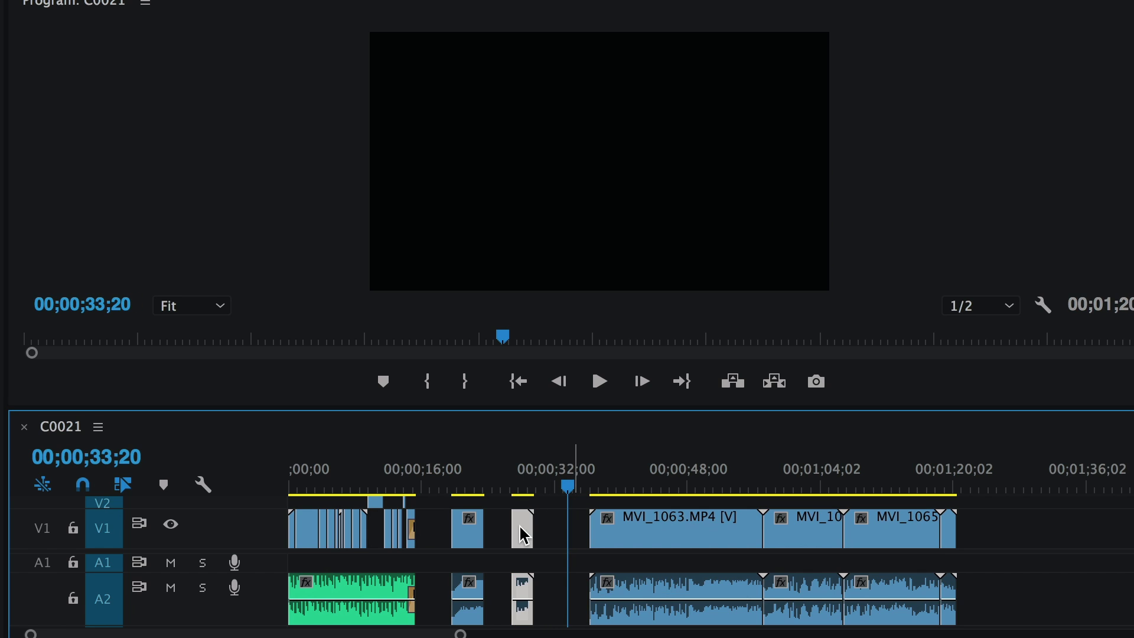
click(512, 487)
key(space)
key(space)
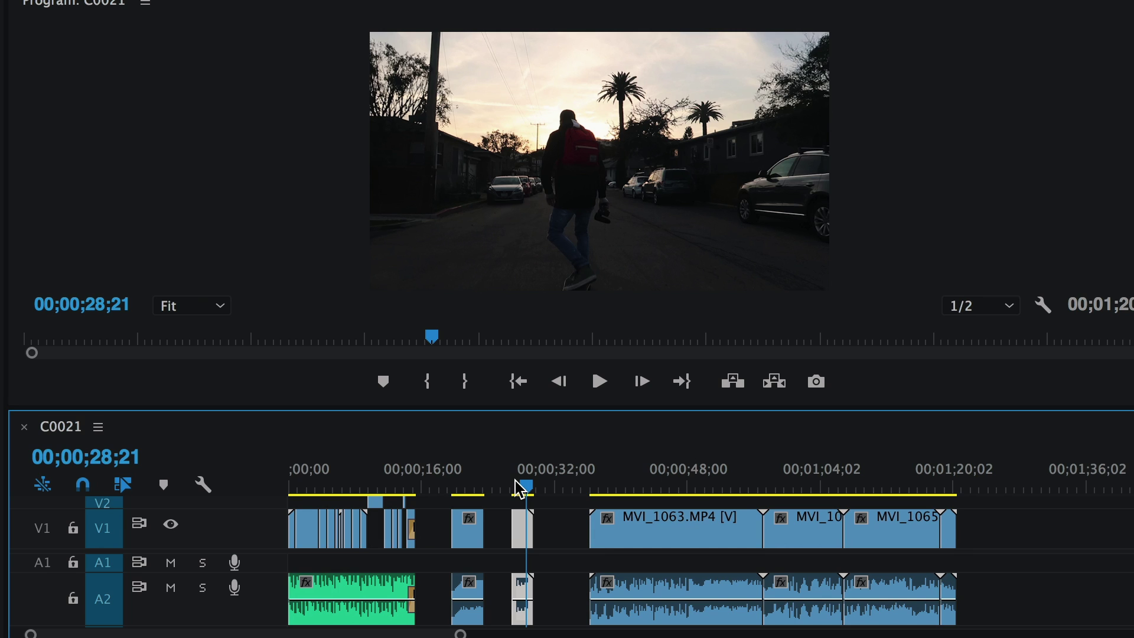
key(=)
key(=)
key(=)
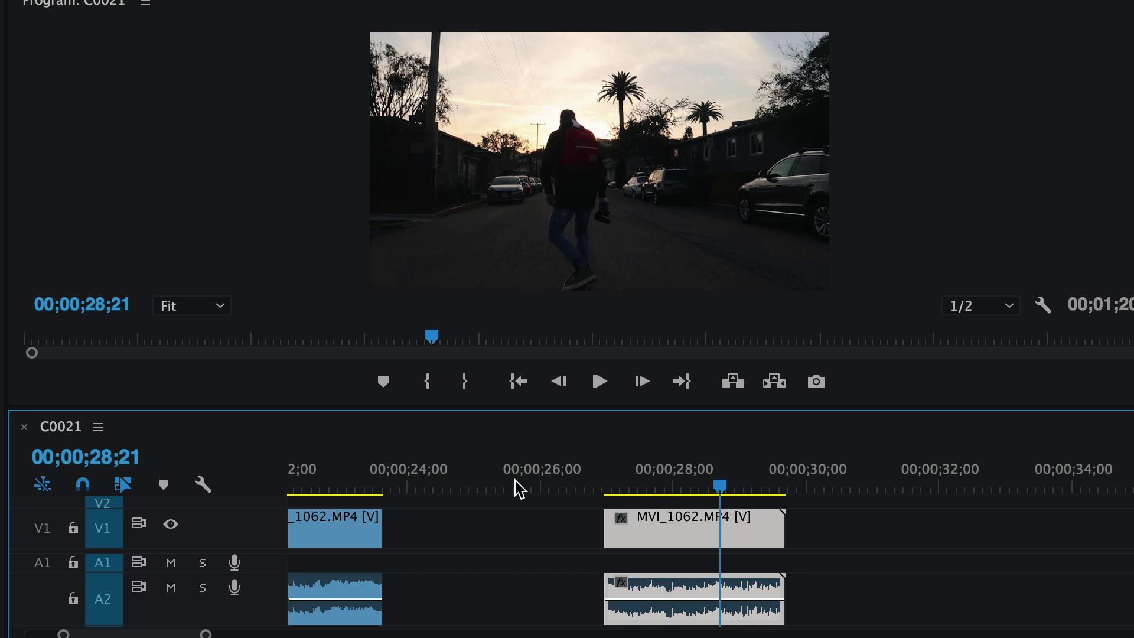
key(minus)
key(minus)
key(minus)
key(minus)
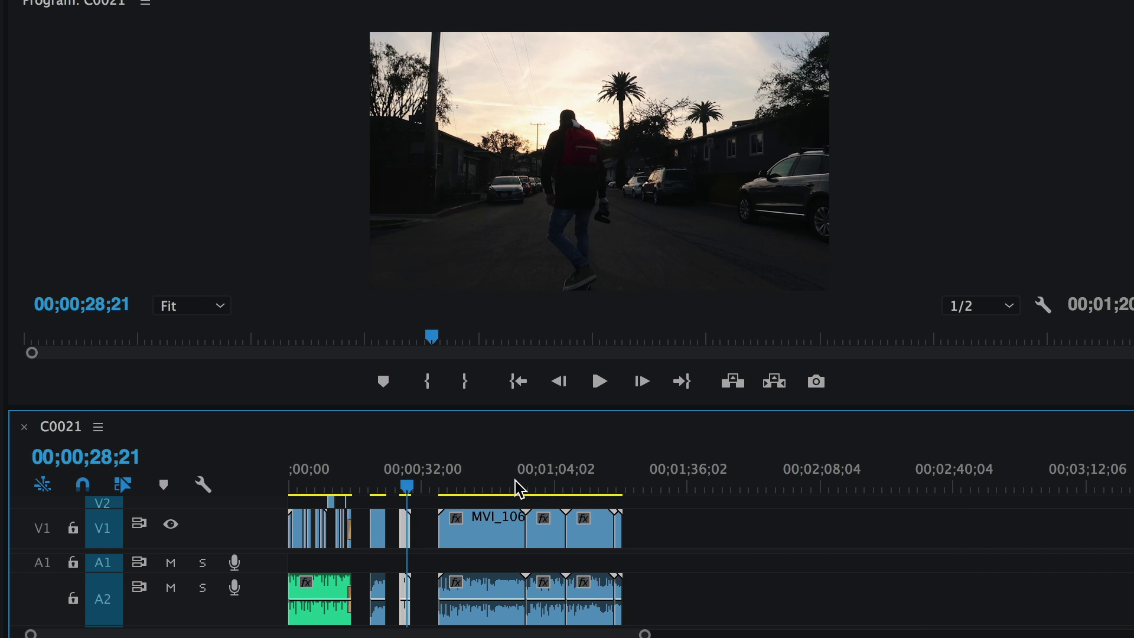
- Play the end piece of MVI_1062 from its start and cut it at 00;00;27;18
key(=)
key(=)
key(=)
key(=)
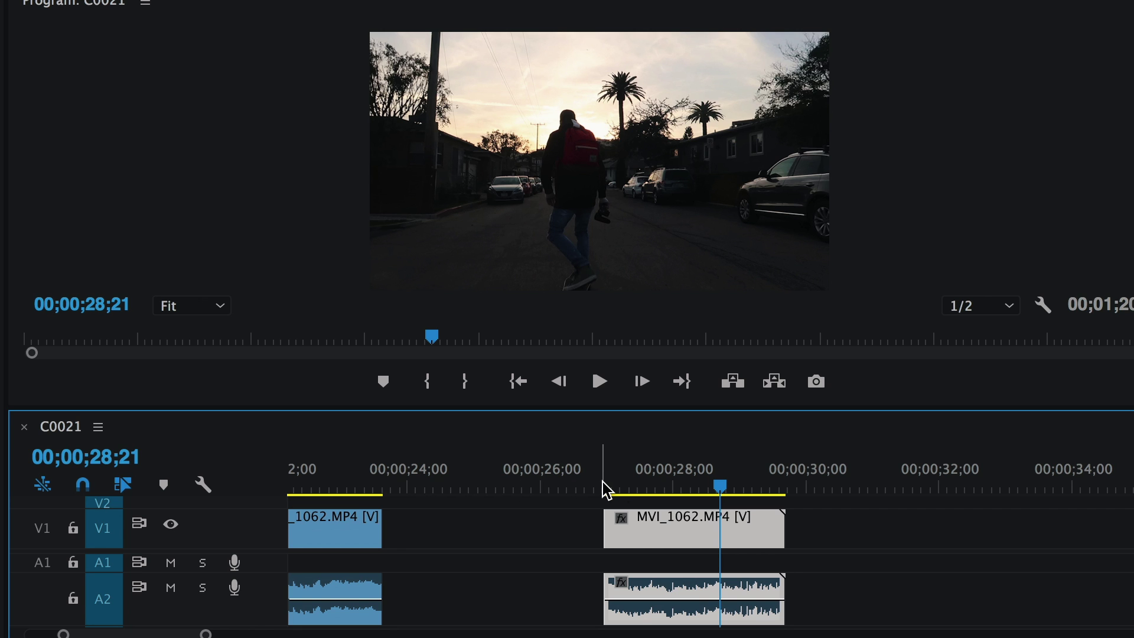
click(610, 489)
key(space)
key(space)
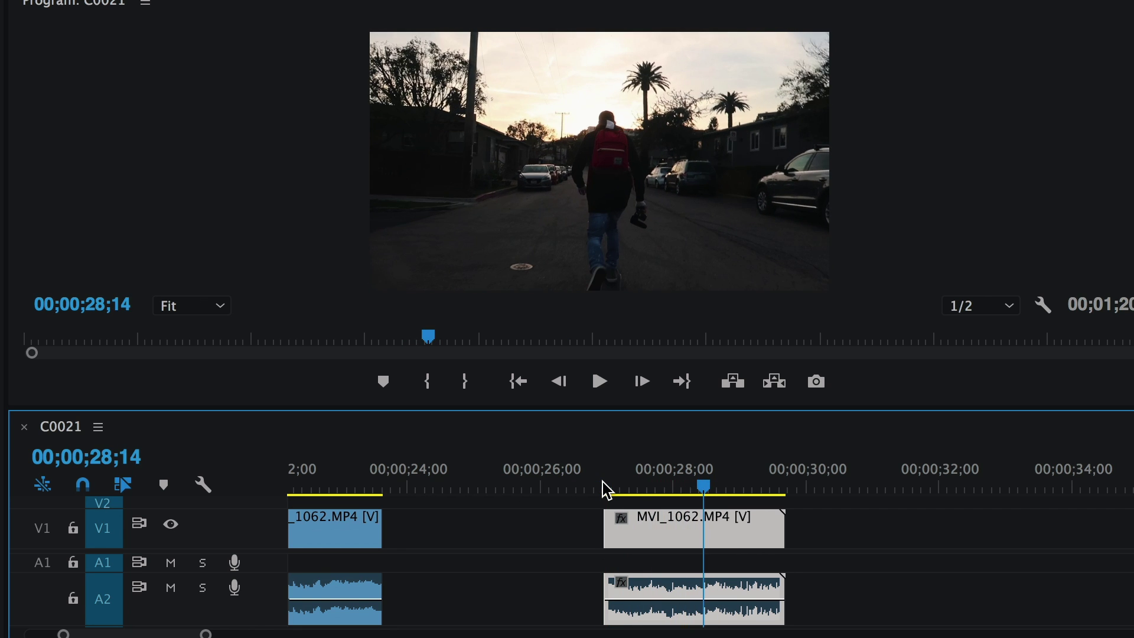
click(691, 487)
drag(692, 487, 649, 489)
key(c)
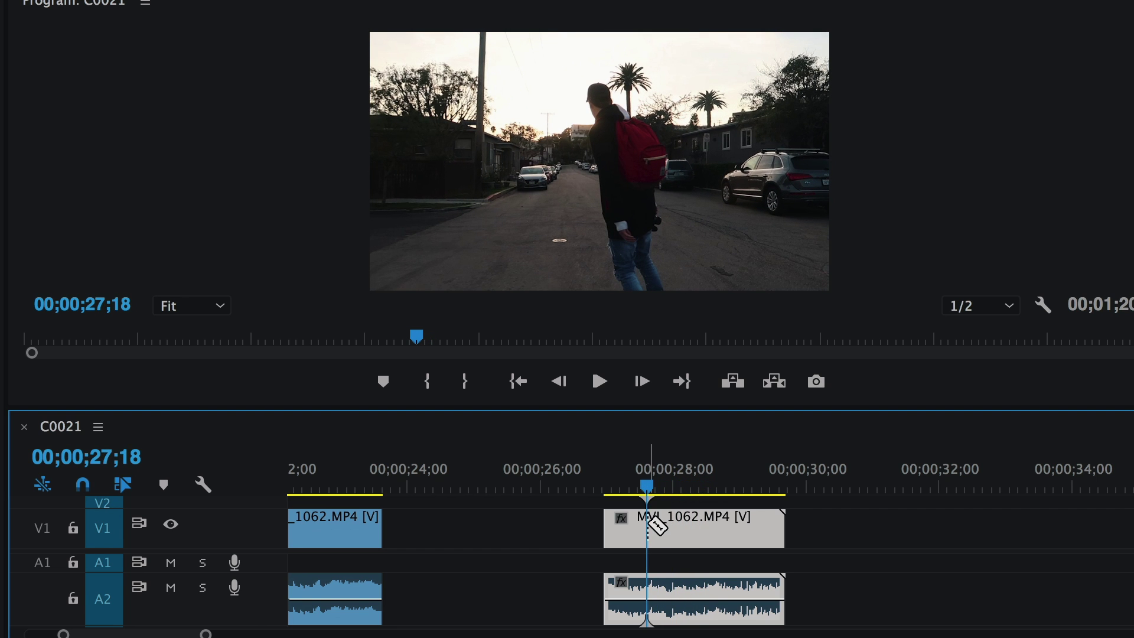
click(648, 526)
key(v)
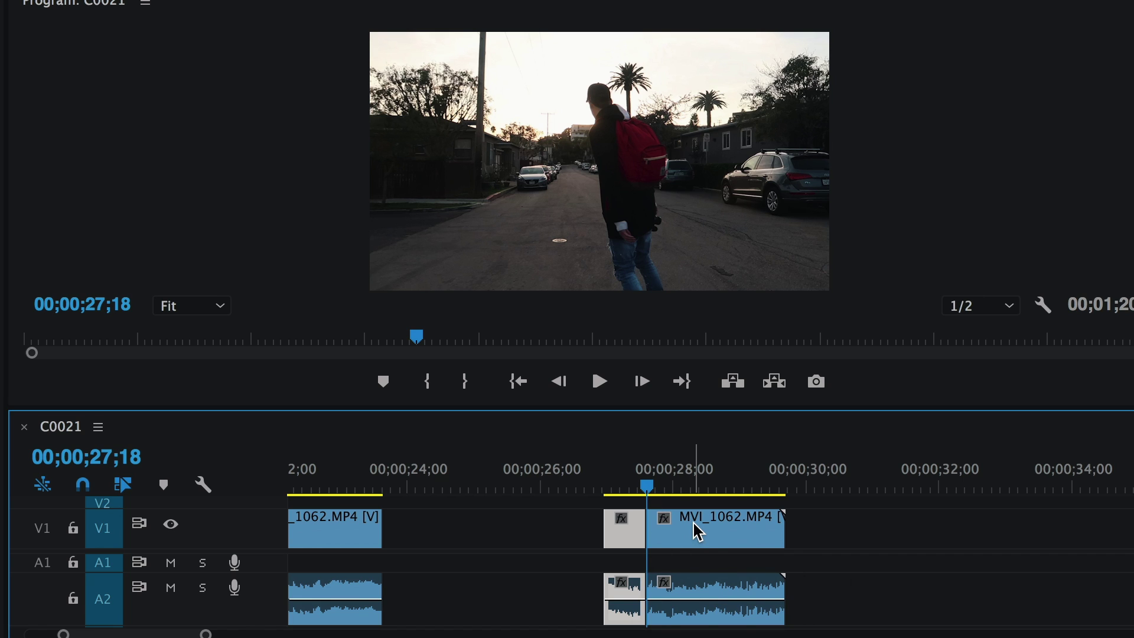
- Delete the part of MVI_1062 after the cut and move the remaining short piece about 1.6 seconds earlier
click(693, 524)
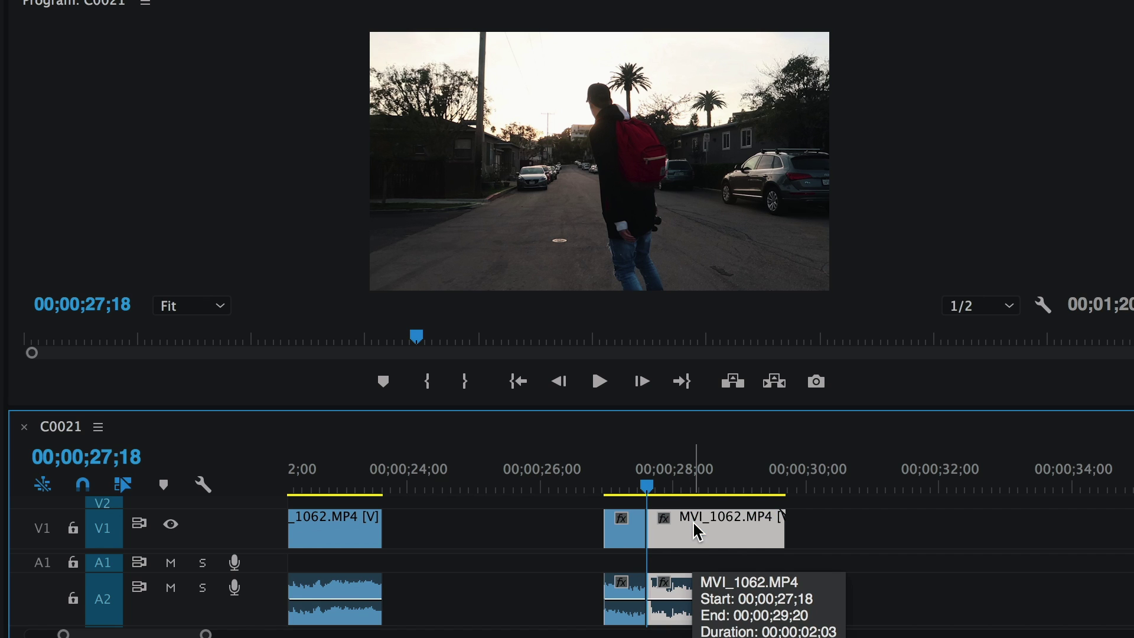
key(Delete)
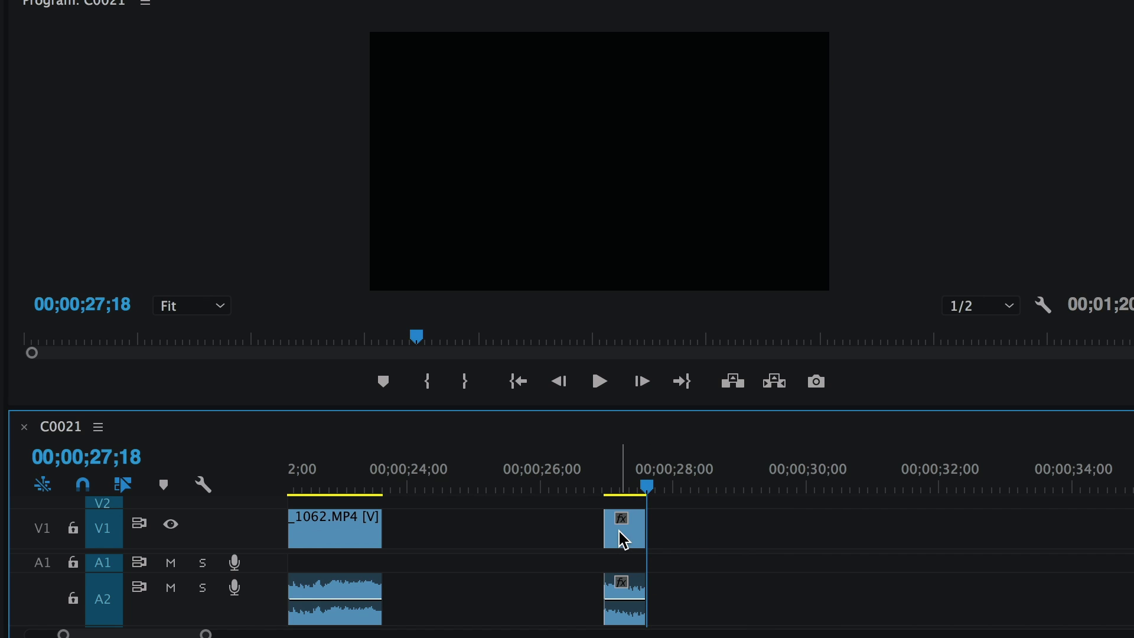
key(minus)
key(minus)
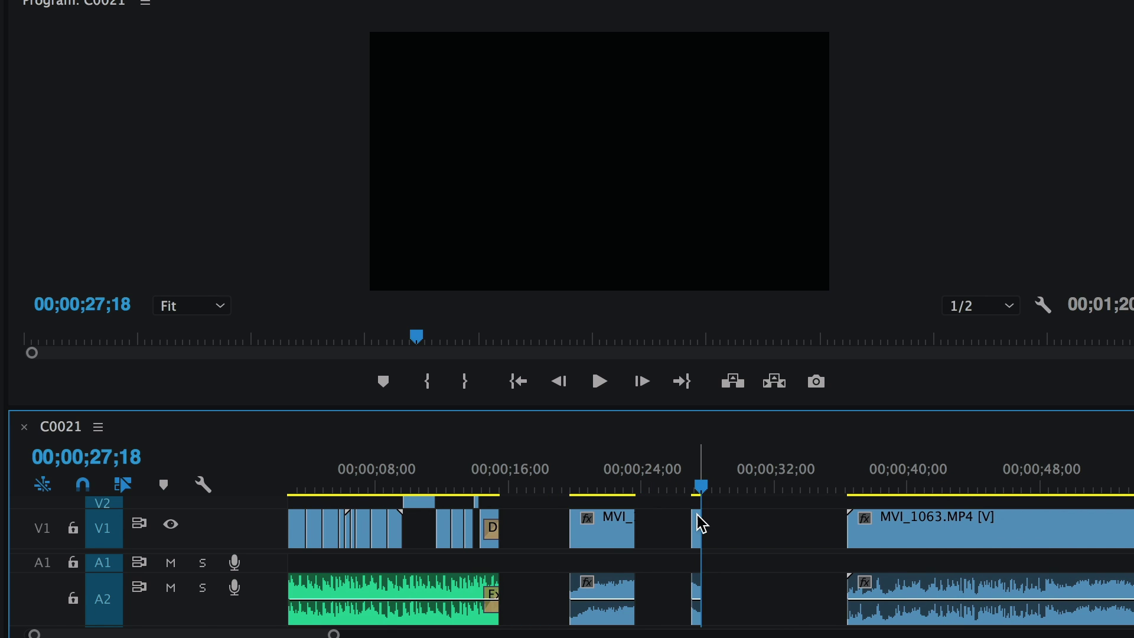
drag(694, 529, 668, 529)
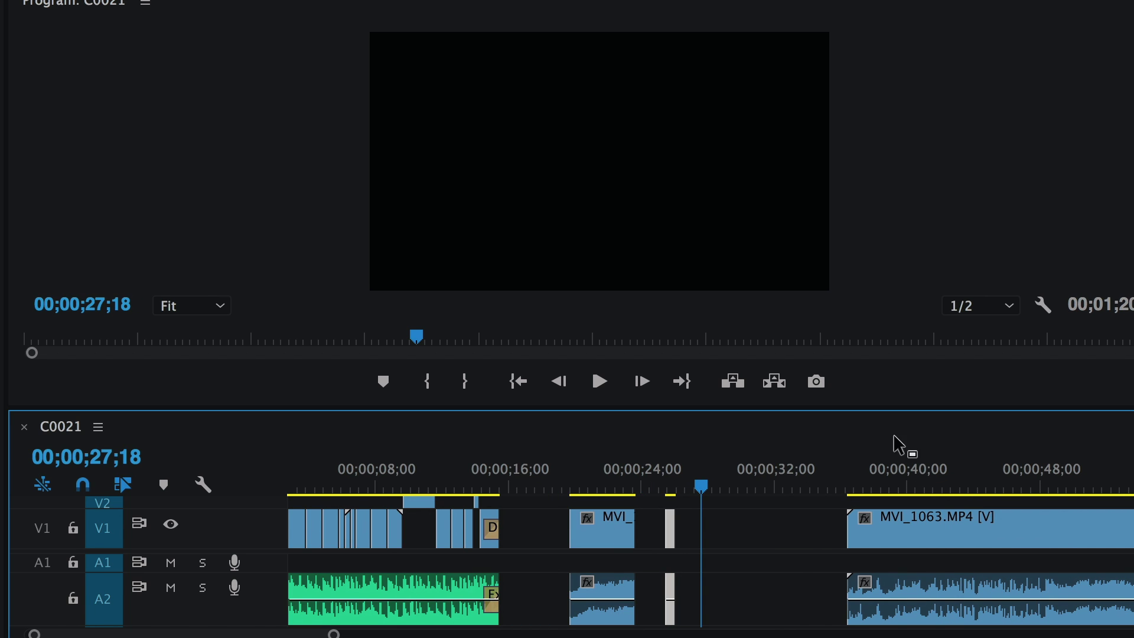
- Review the trimmed clips by scrubbing from about 00;00;20 to 00;00;32 and playing the first two pieces
click(851, 485)
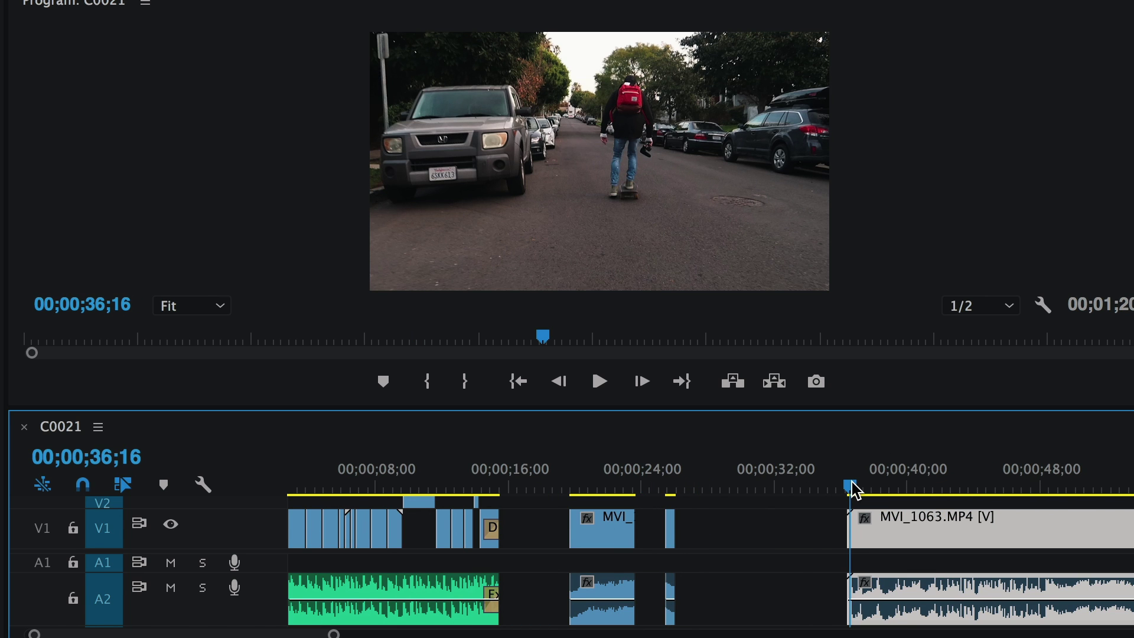
key(minus)
key(equal)
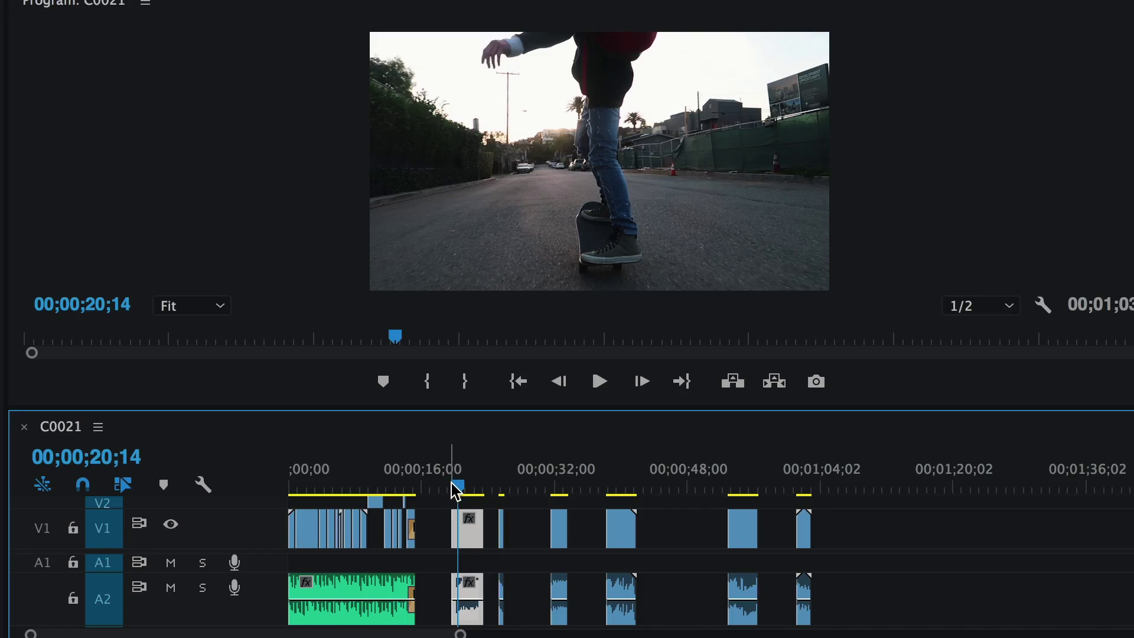
drag(462, 490, 559, 489)
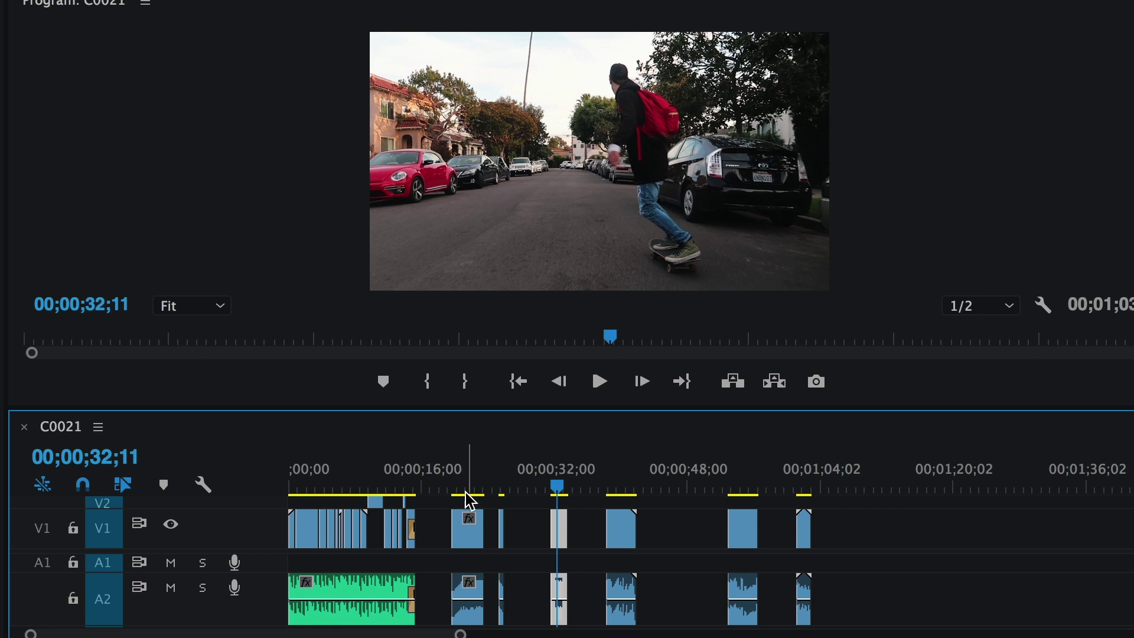
click(466, 468)
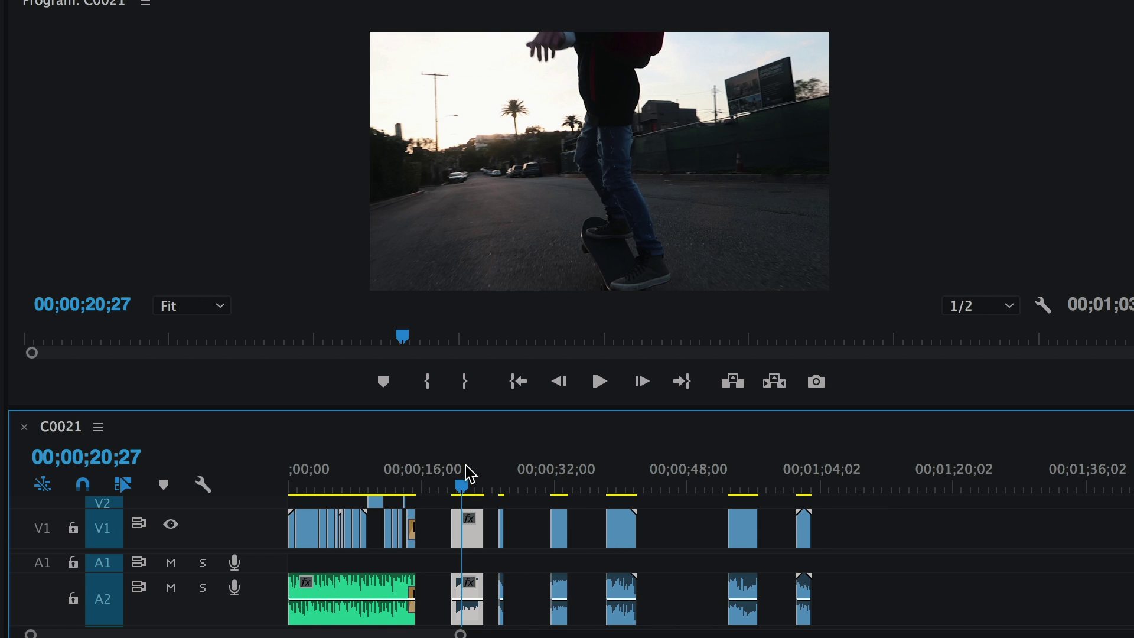
key(space)
key(space)
click(502, 477)
key(space)
key(space)
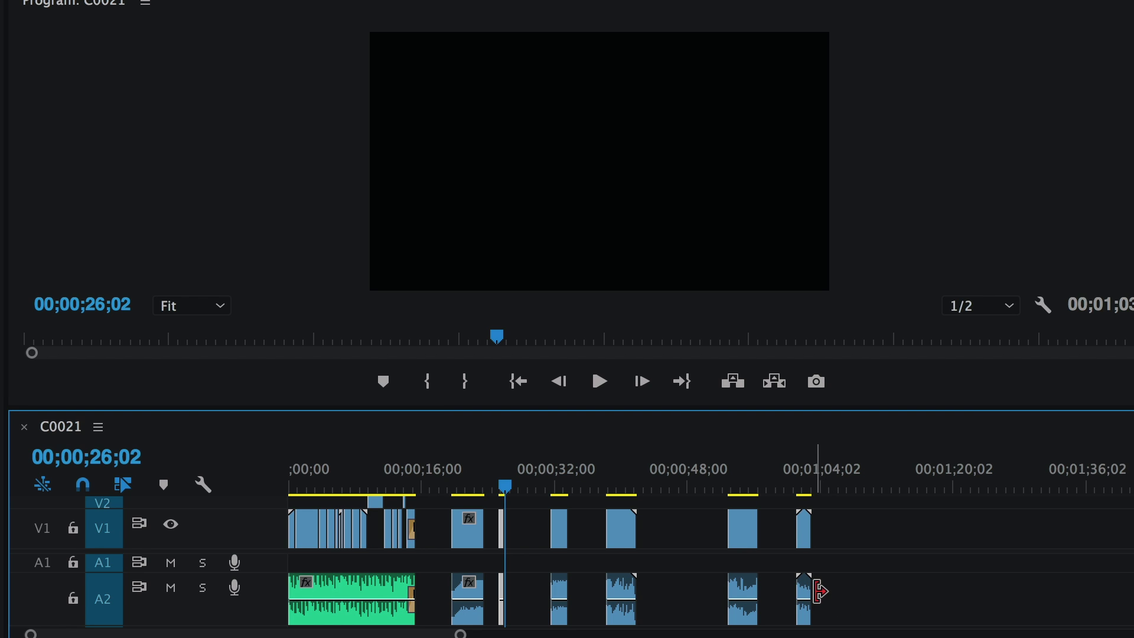
- Unlink the audio from all trimmed clips after the finished intro section and delete their audio on track A2
drag(838, 590, 468, 542)
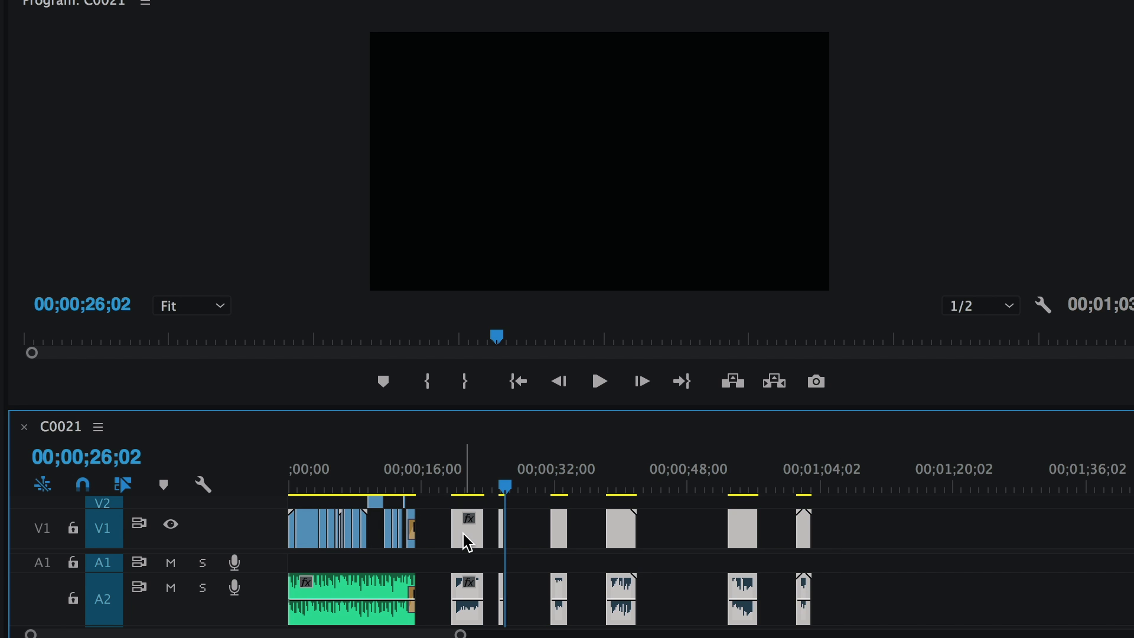
key(ctrl+l)
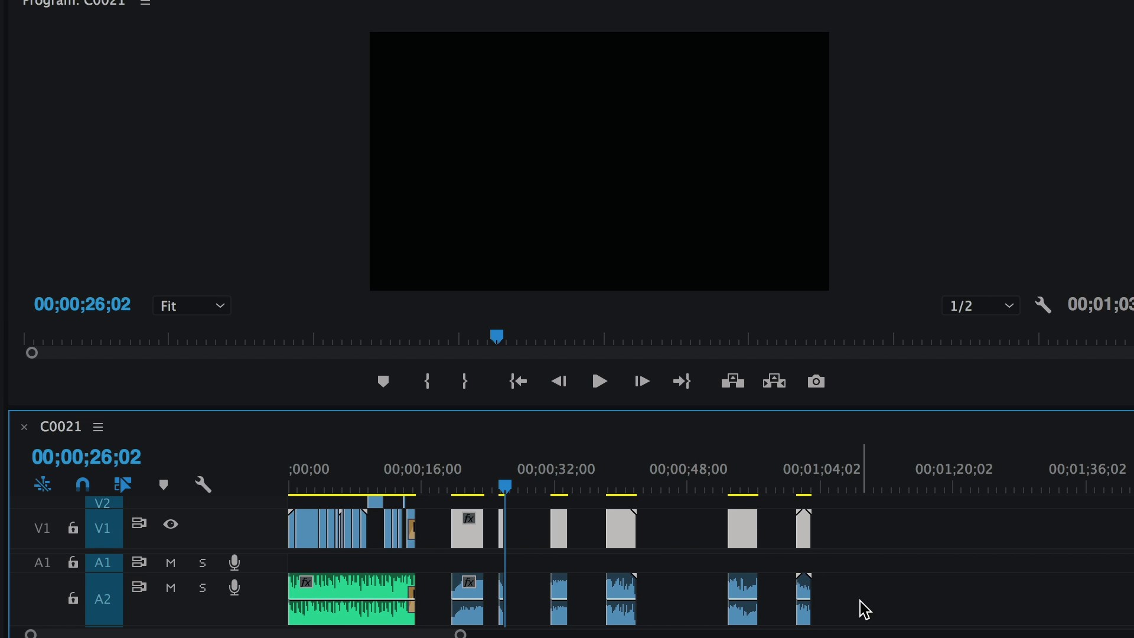
drag(844, 598, 453, 617)
key(Delete)
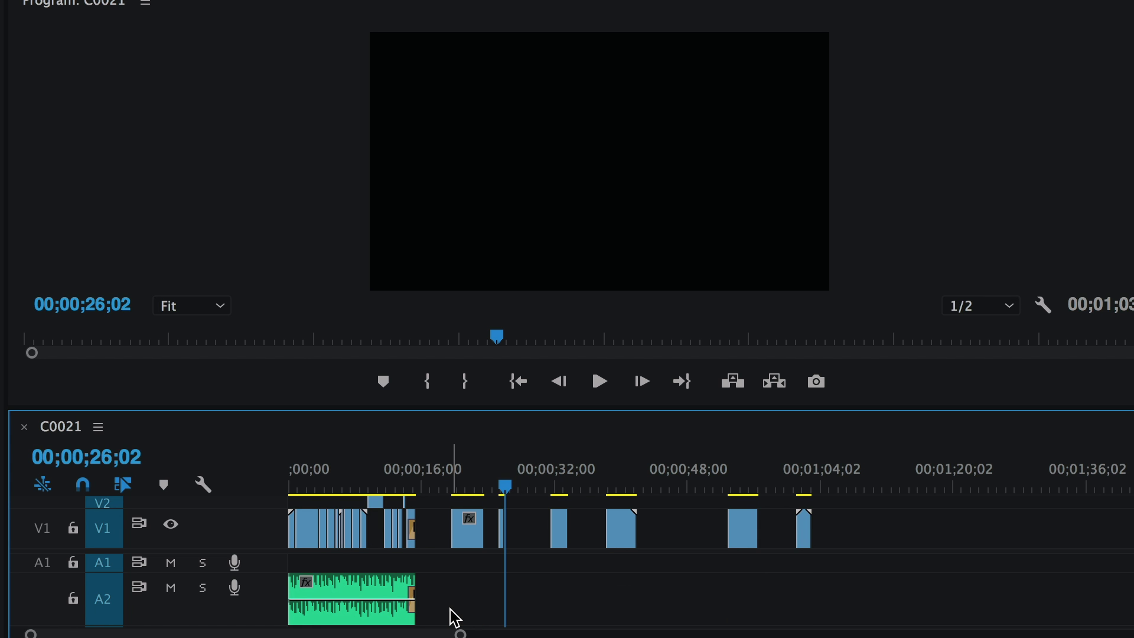
- Review the video-only trimmed clips in order, from about 00;00;20 through the clip around 00;00;53
click(461, 483)
key(space)
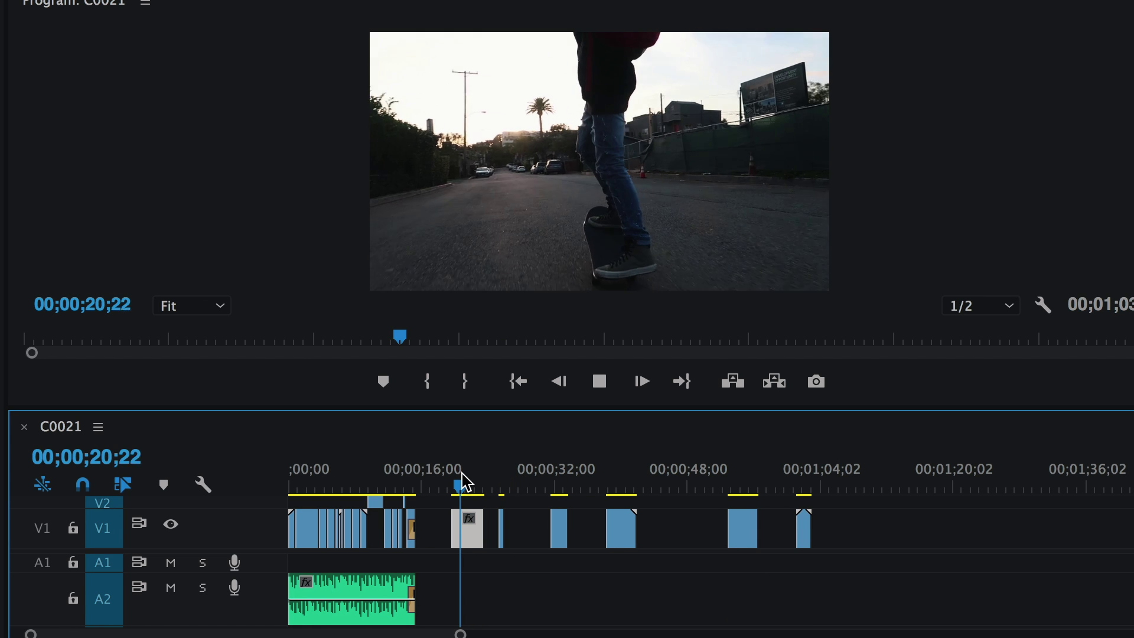
click(501, 484)
drag(555, 485, 559, 474)
click(613, 464)
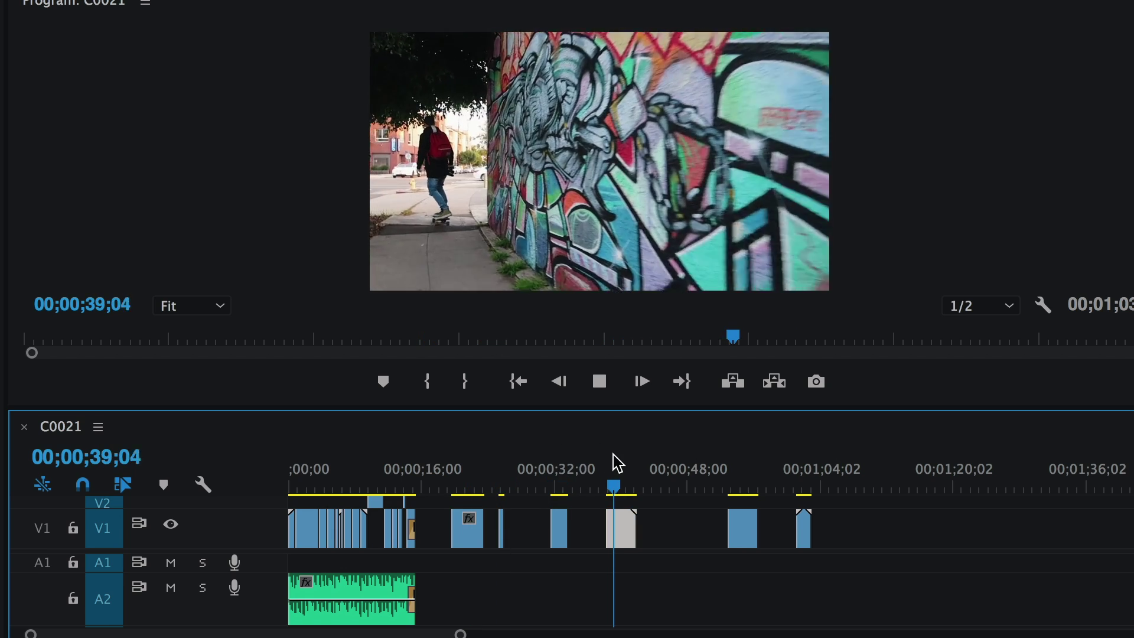
click(731, 472)
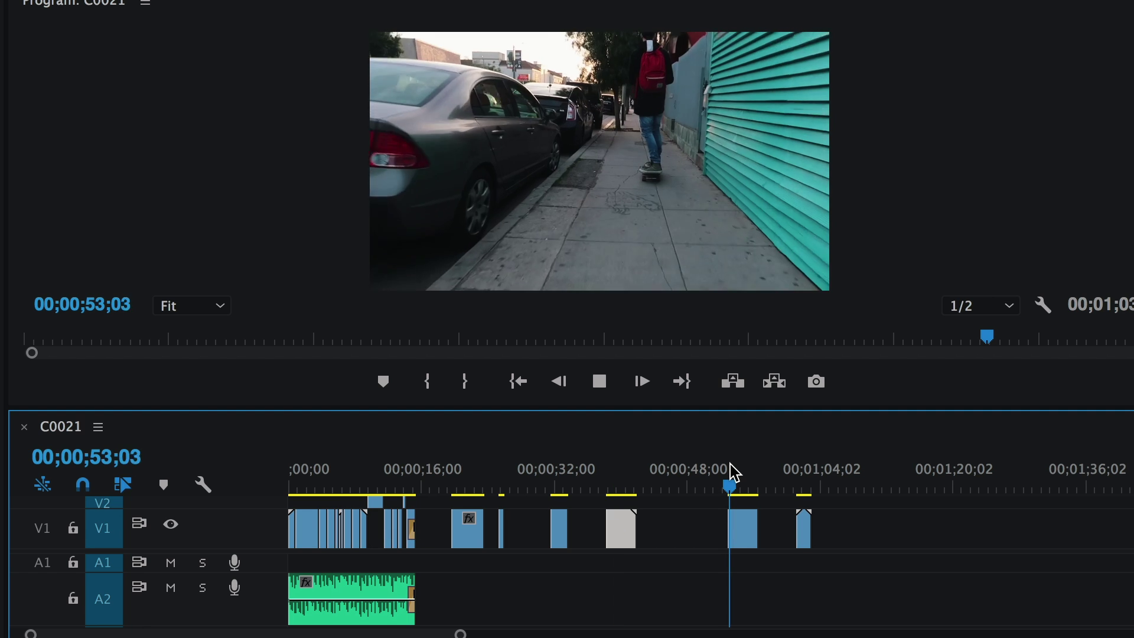
key(space)
key(space)
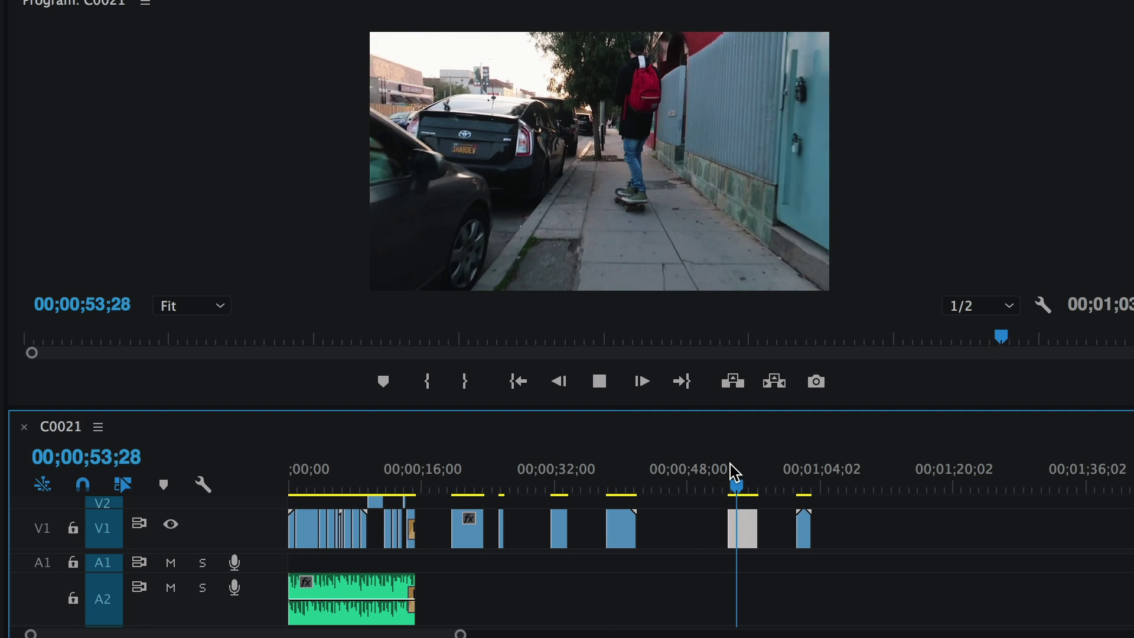
key(space)
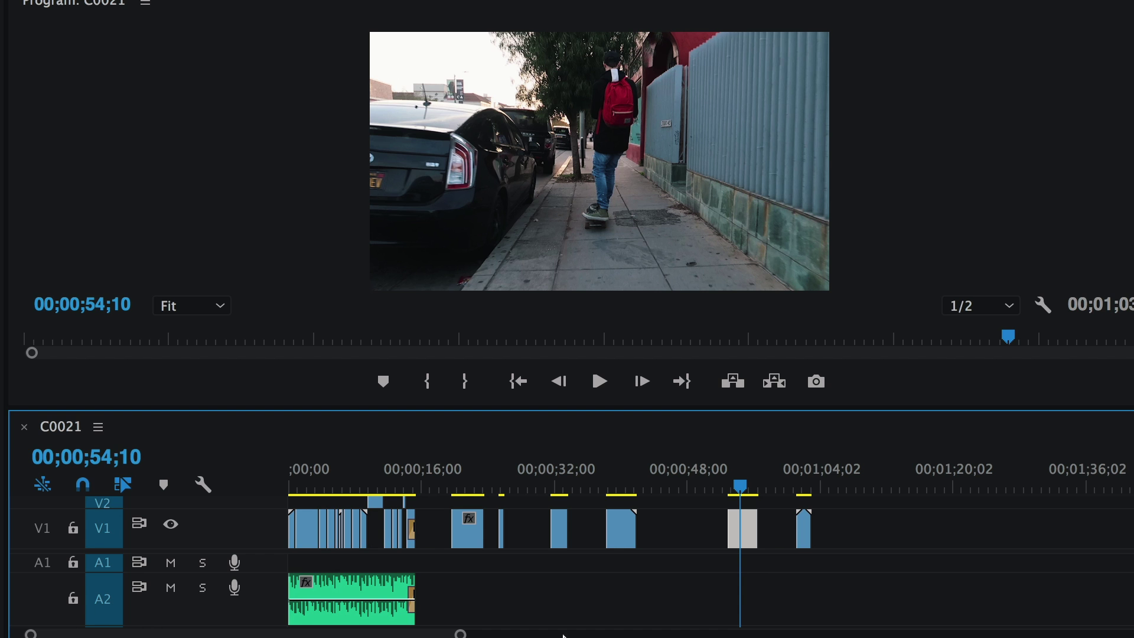
drag(458, 467, 740, 461)
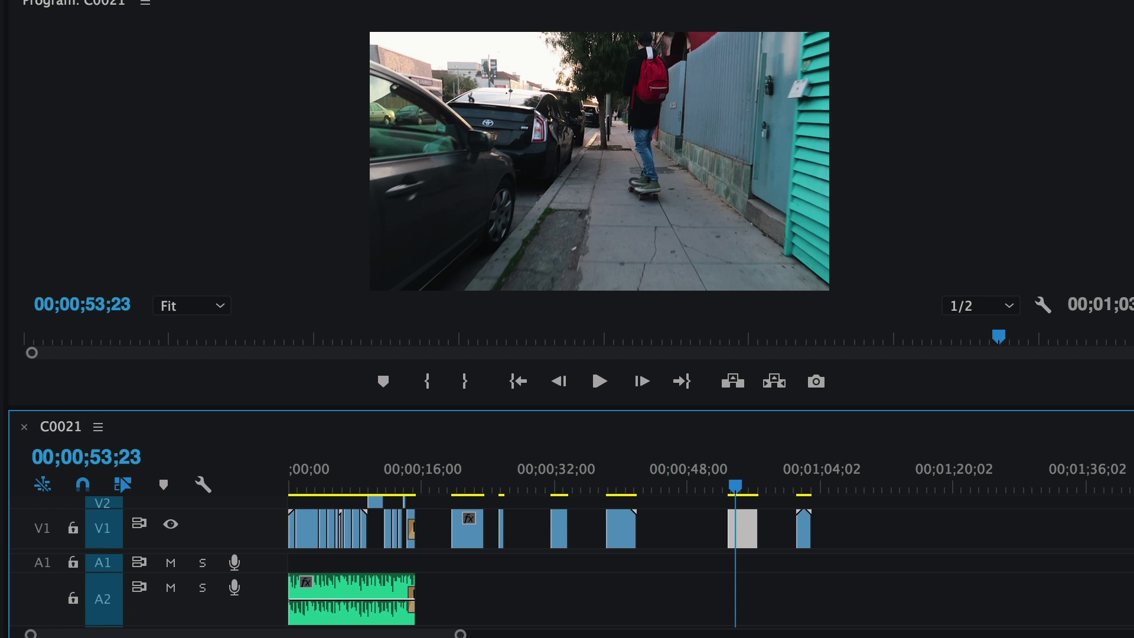
- Switch to iTunes, open the Spanish Vibes playlist, play Juanes - A Dios Le Pido and skip to the next song
key(super+Tab)
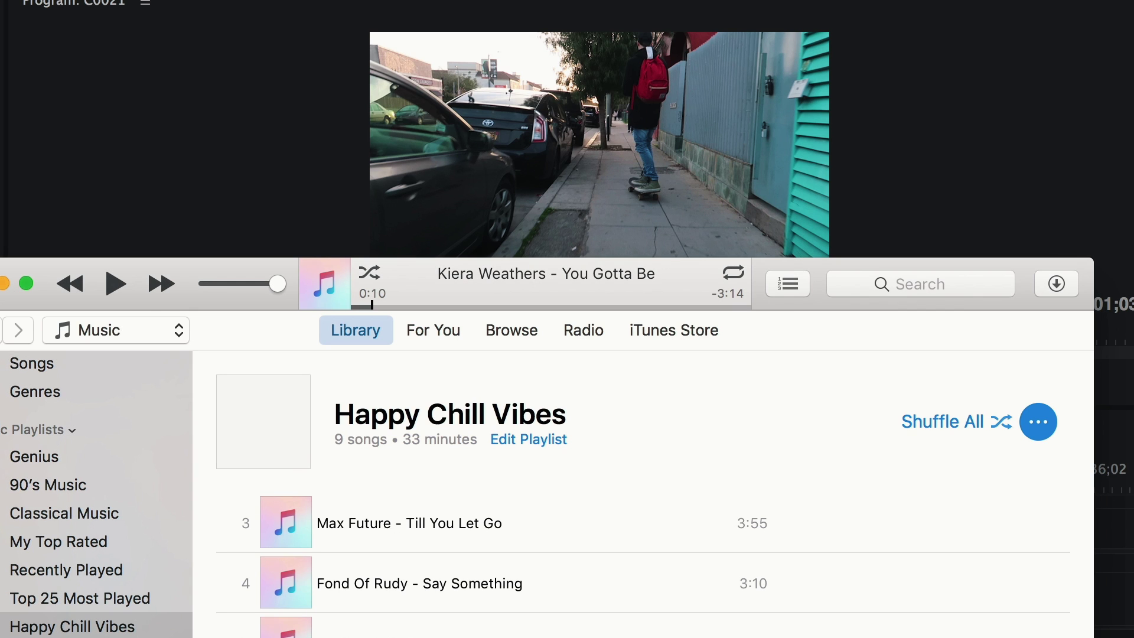
scroll(97, 495, down, 1)
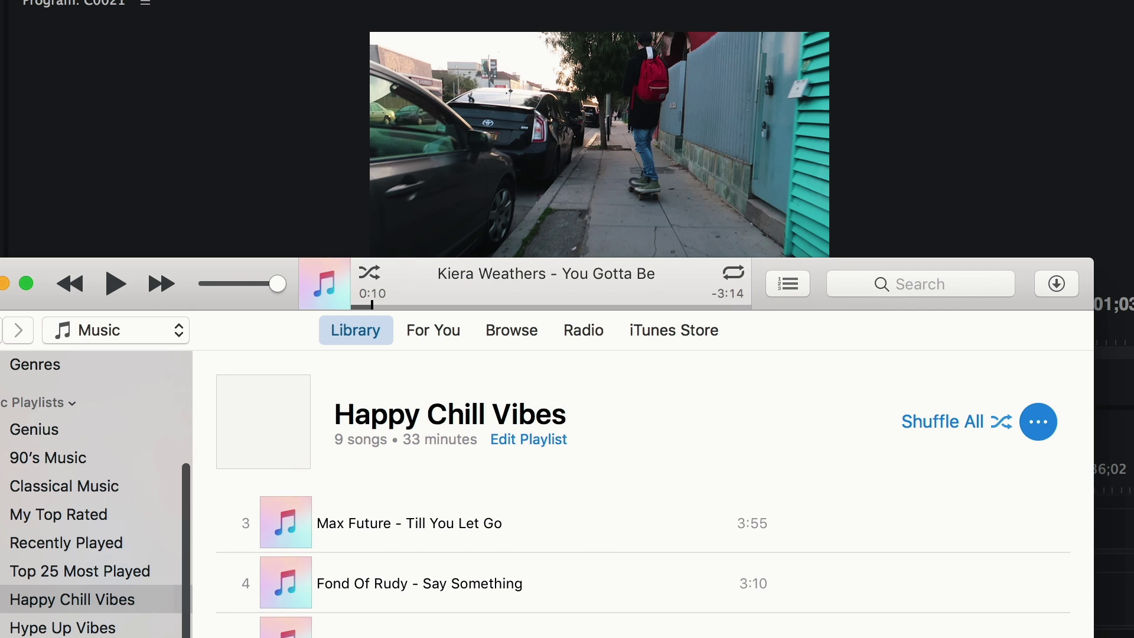
click(71, 637)
key(Down)
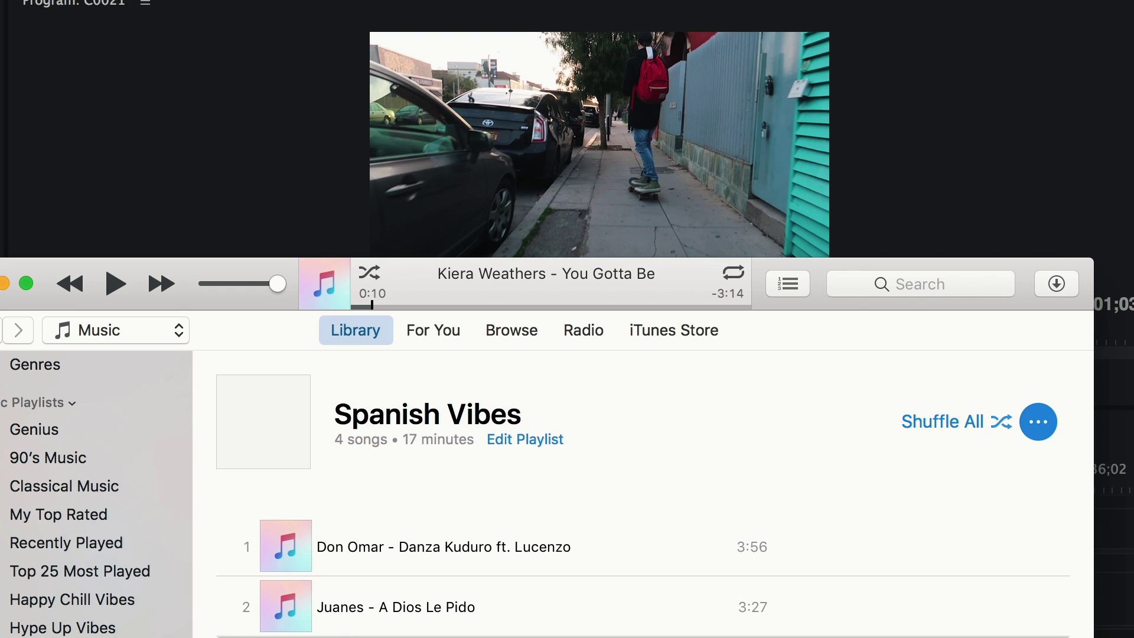
double_click(369, 610)
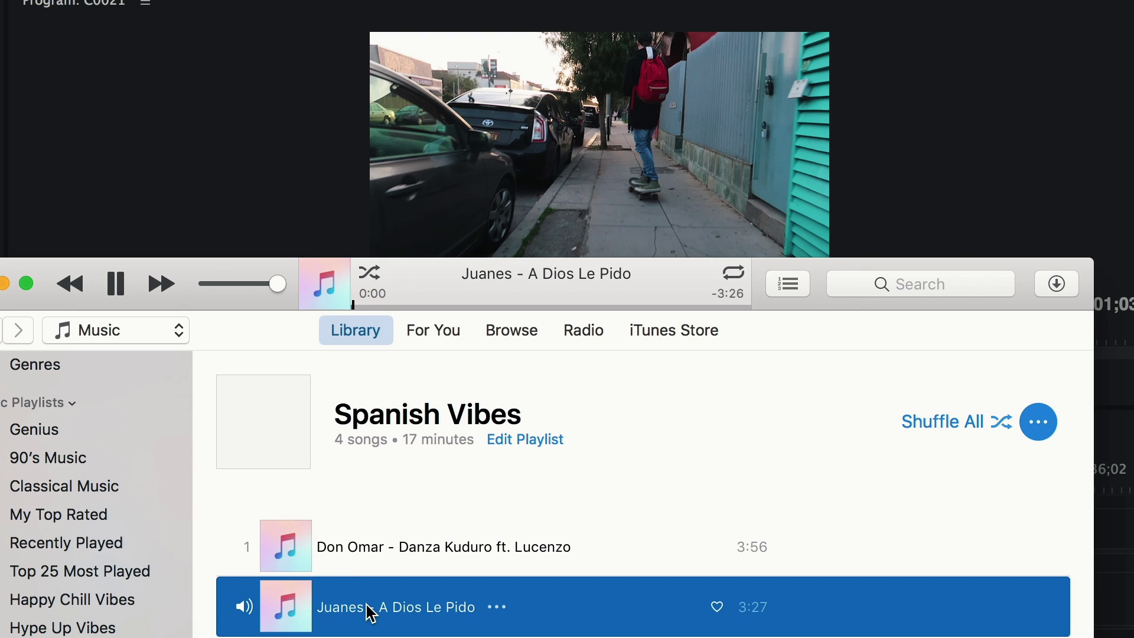
click(160, 277)
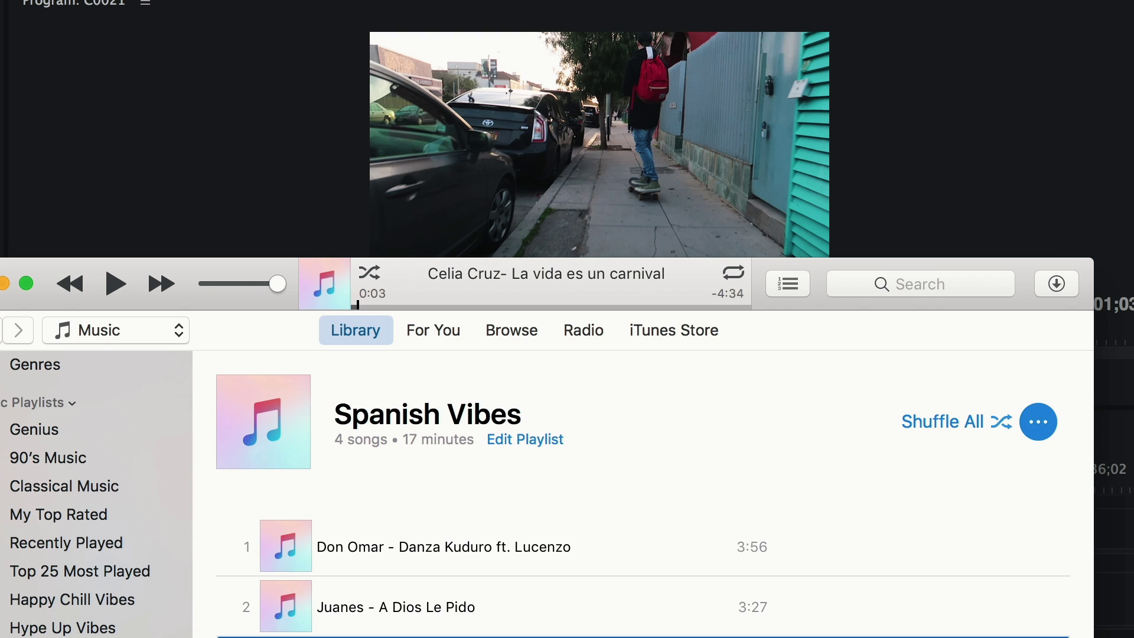
- Open the Rainy Day Chill Vibes playlist, sample nymano - i'll never knowgreen tea and pause it
click(68, 598)
click(68, 627)
key(Down)
key(Down)
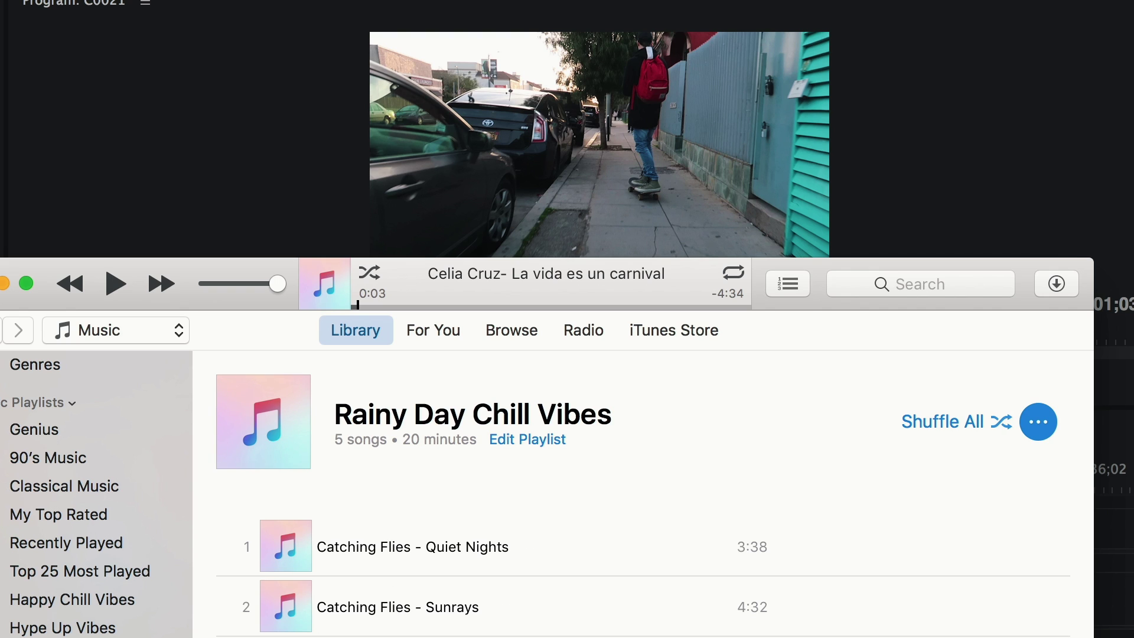
double_click(390, 636)
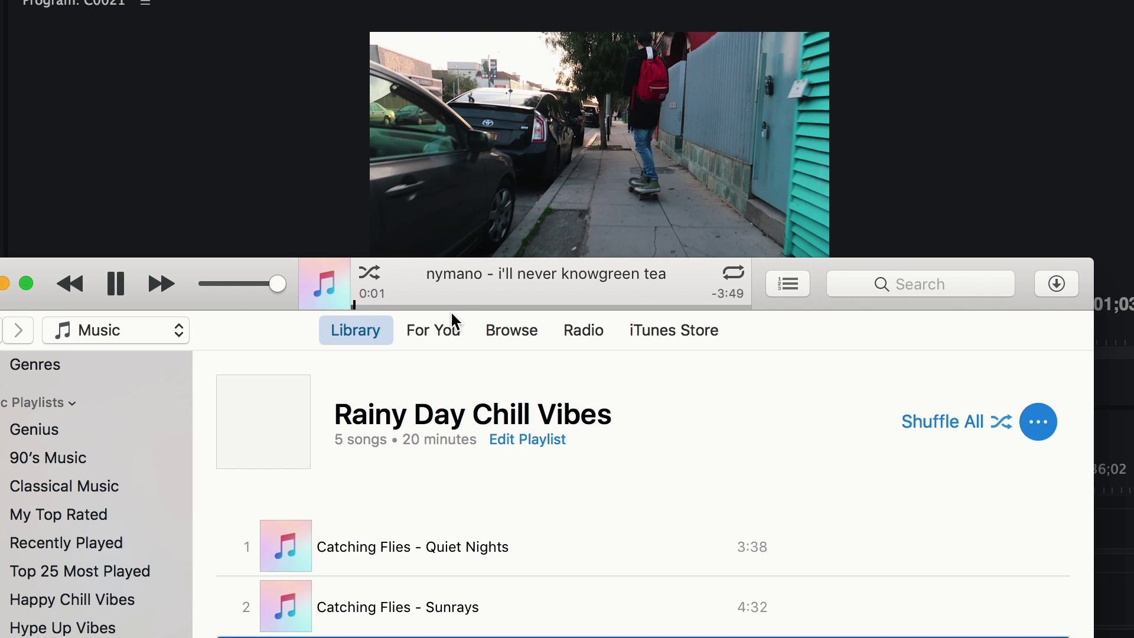
click(121, 287)
- Open the Happy Chill Vibes playlist and play the song You Gotta Be
click(39, 602)
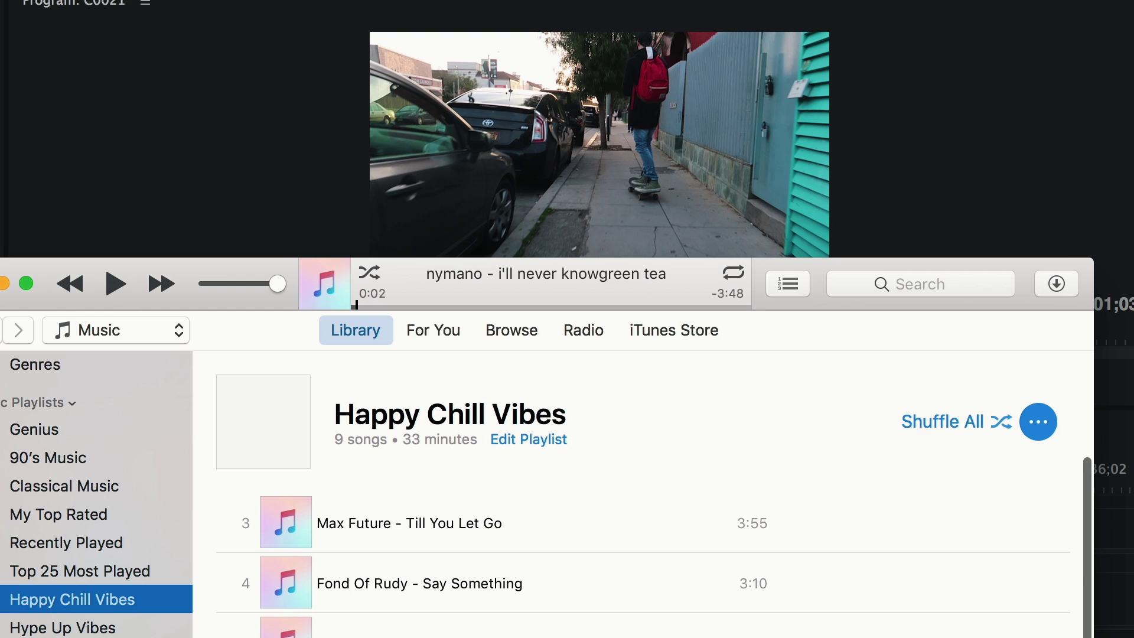
scroll(653, 548, down, 1)
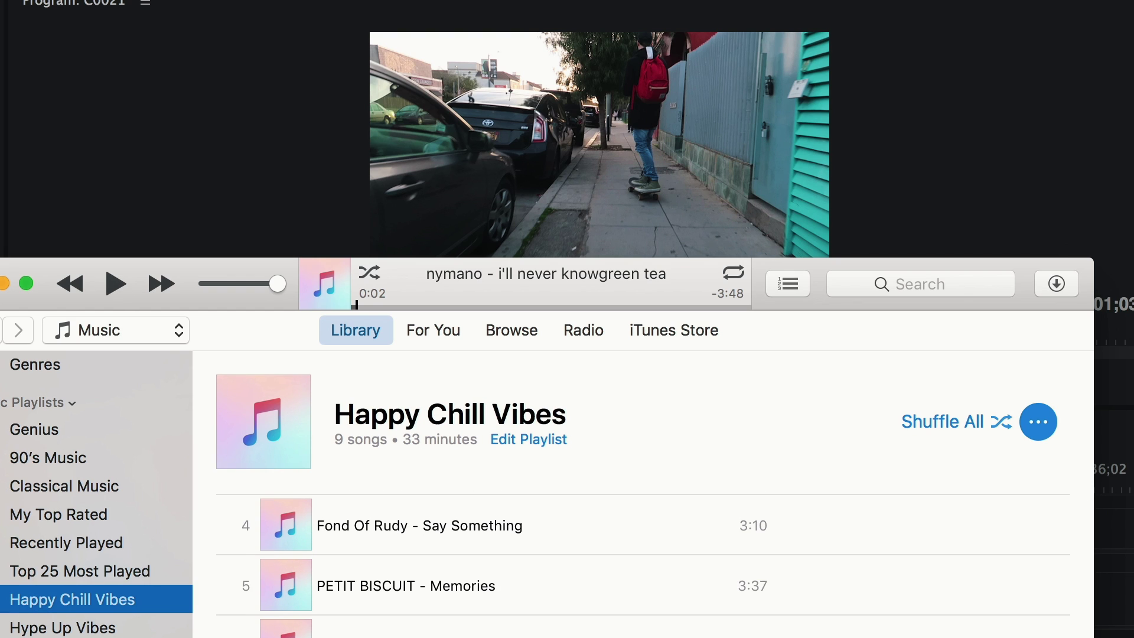
key(Return)
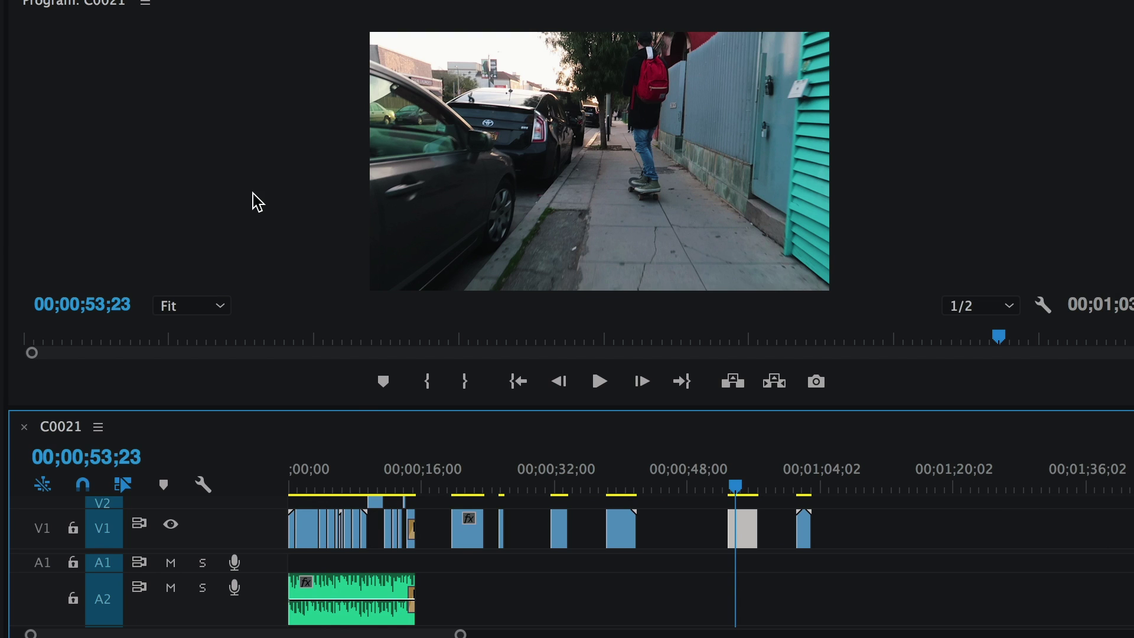
- Back in Premiere Pro, play the first trimmed clip from about 00;00;20 against the music, and move the iTunes window off the timeline's clips
click(254, 199)
click(457, 490)
key(space)
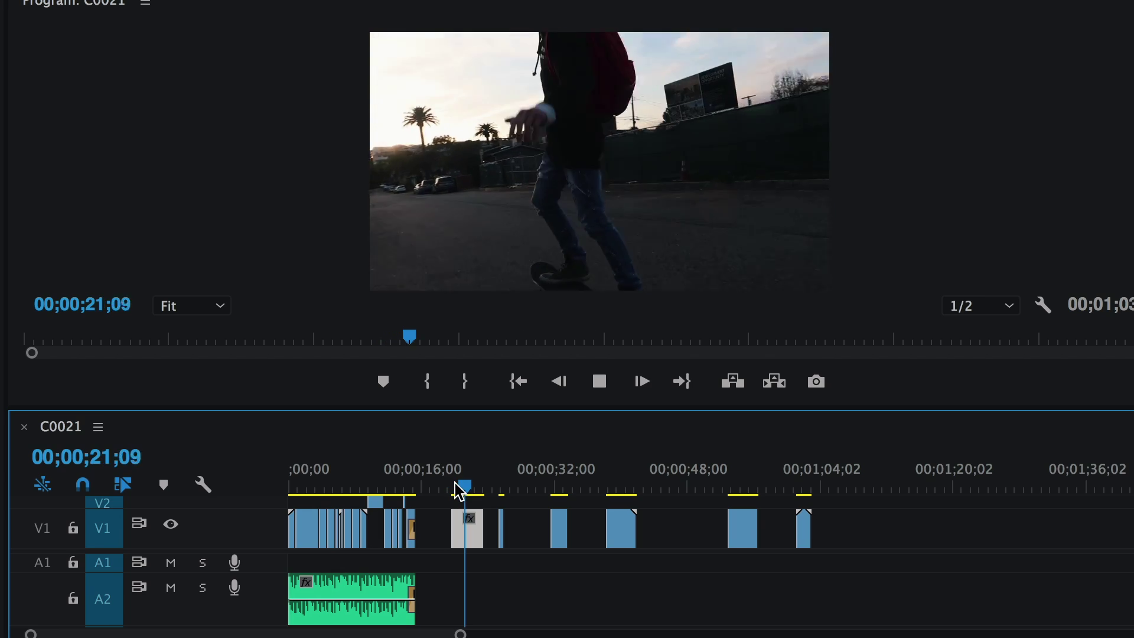
key(space)
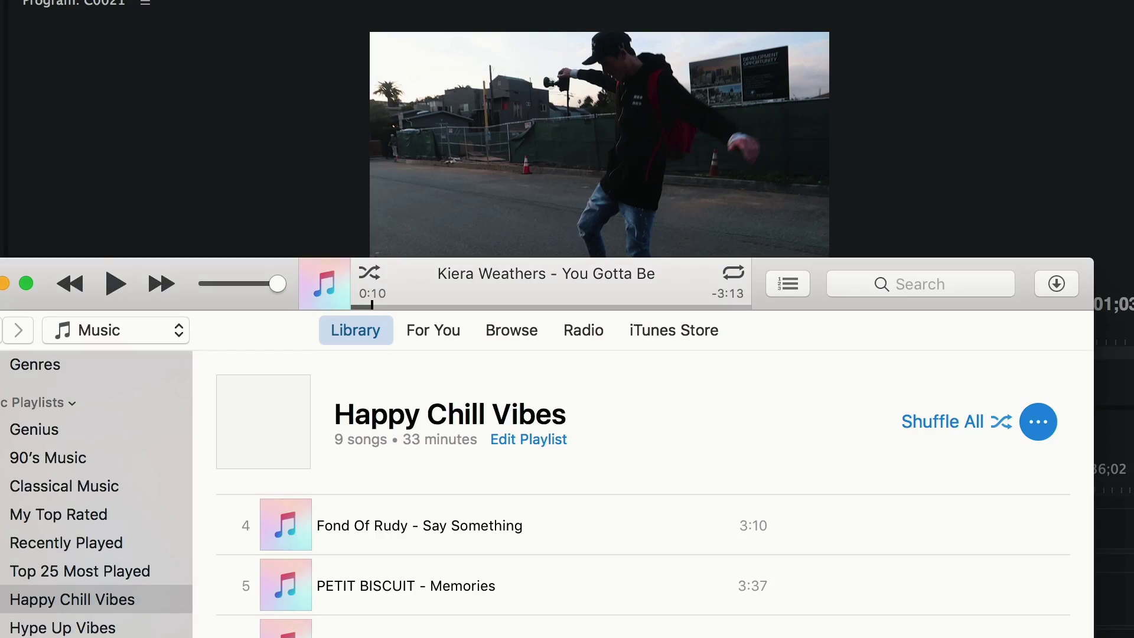
drag(224, 299, 958, 324)
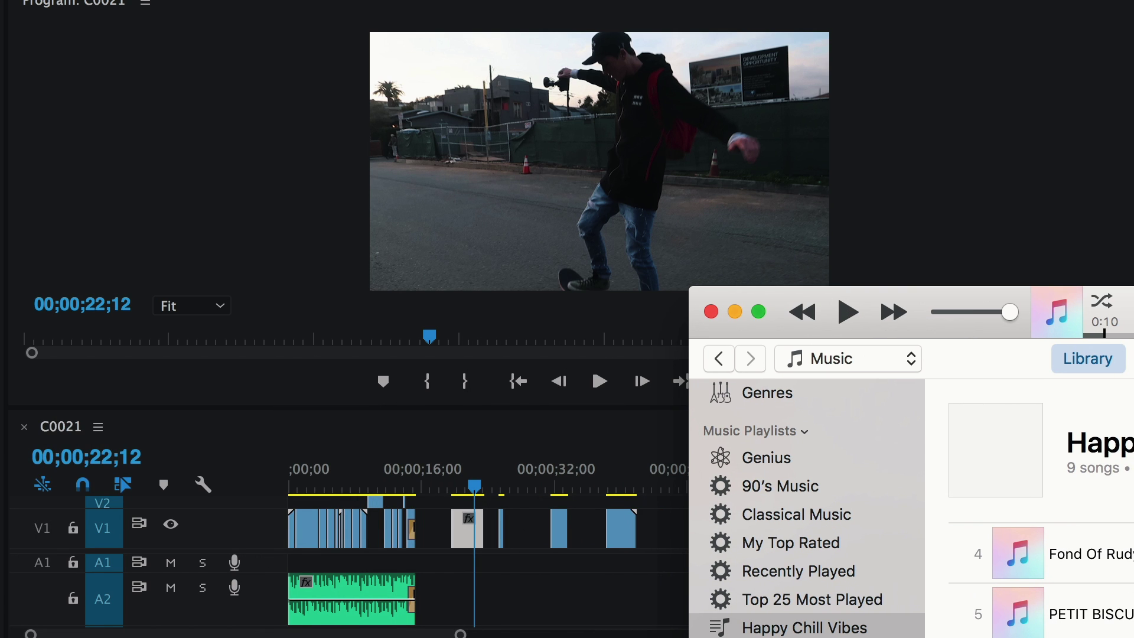
- Add the Petit Biscuit song from the iTunes playlist to track A2 beneath the raw clips and play it from about 00;00;19;10
drag(1039, 635, 458, 577)
click(447, 488)
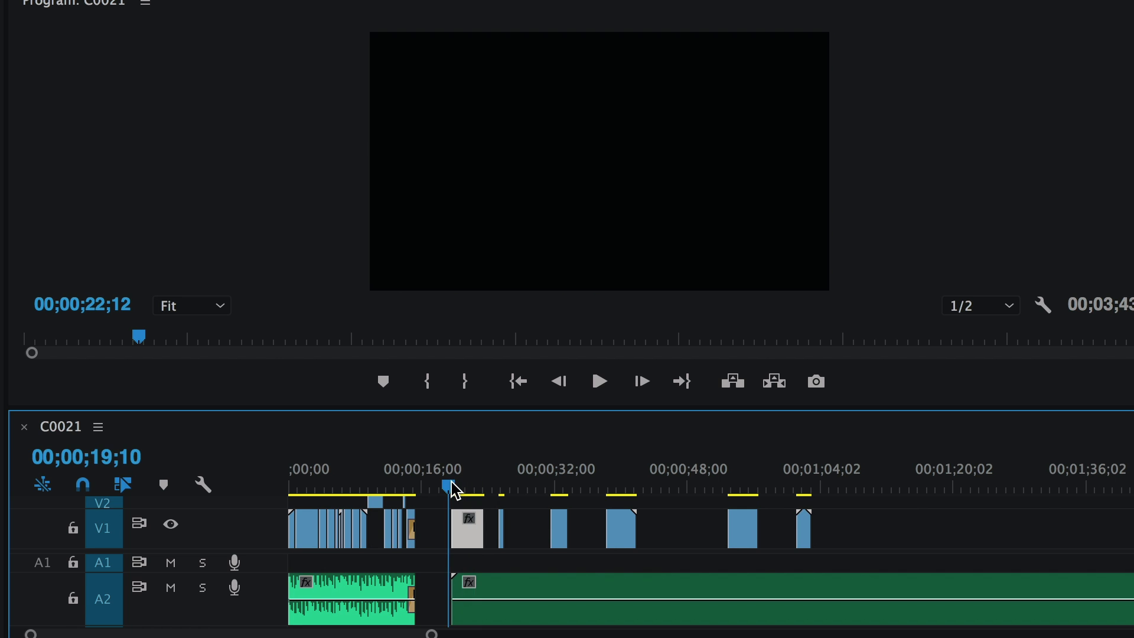
key(space)
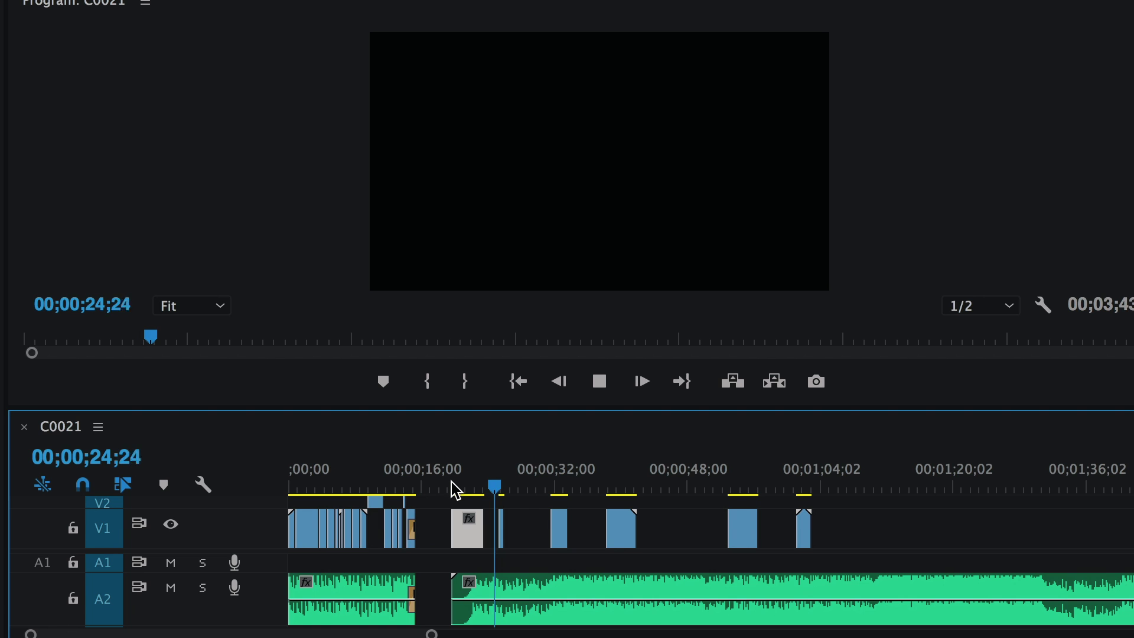
key(space)
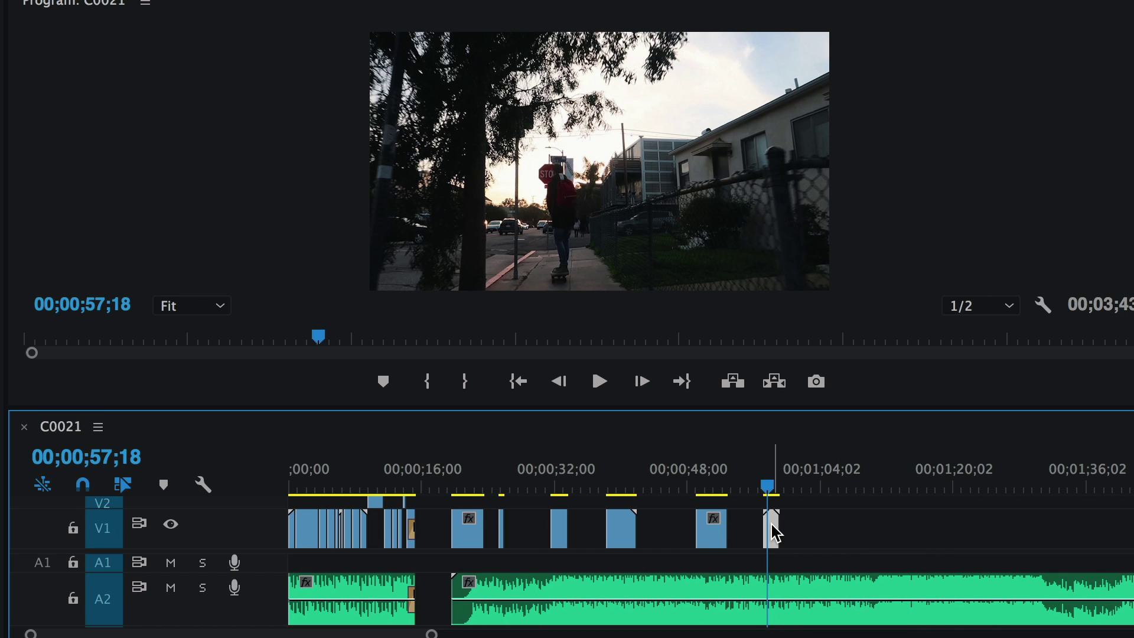
- Slow the last clip, MVI_1066, to 50% speed and preview it from 00;00;57;18
key(ctrl+r)
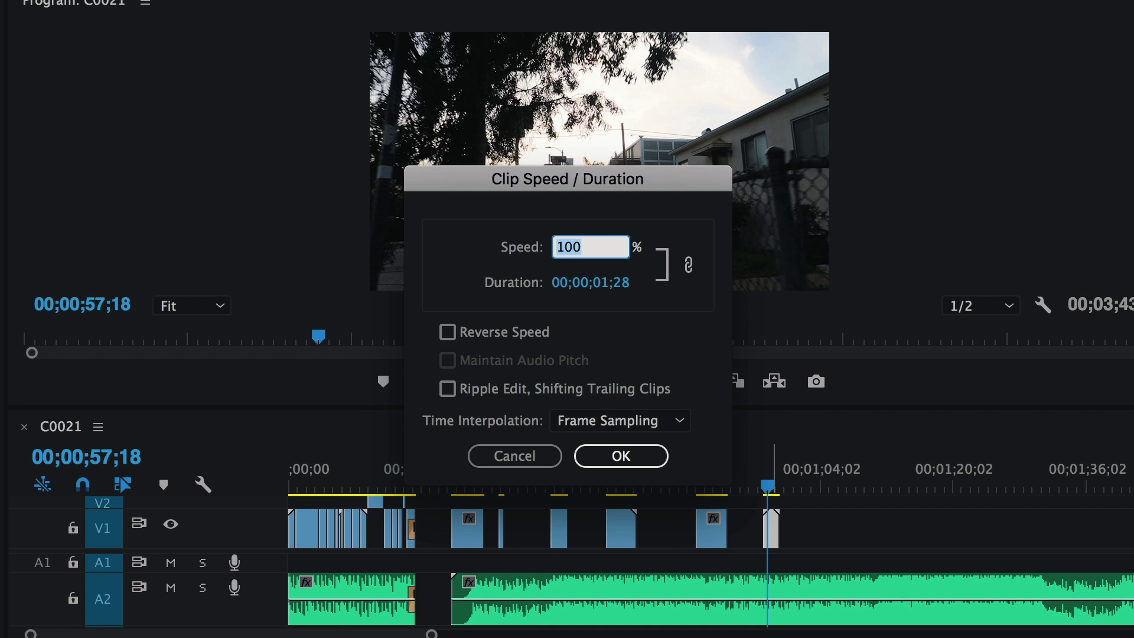
text(50)
key(Return)
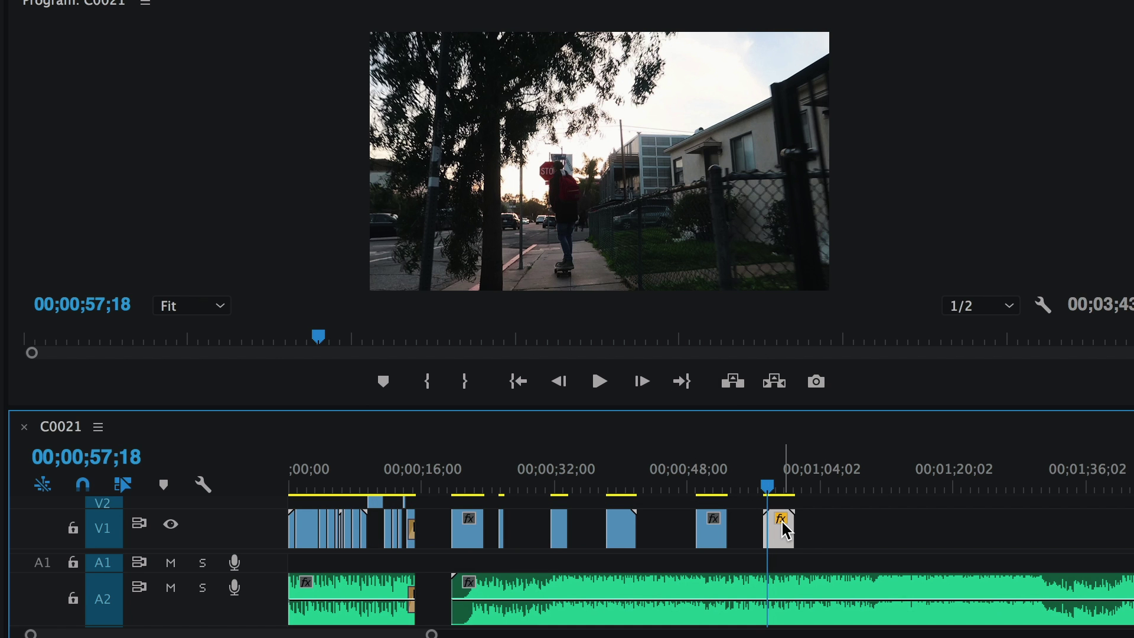
key(space)
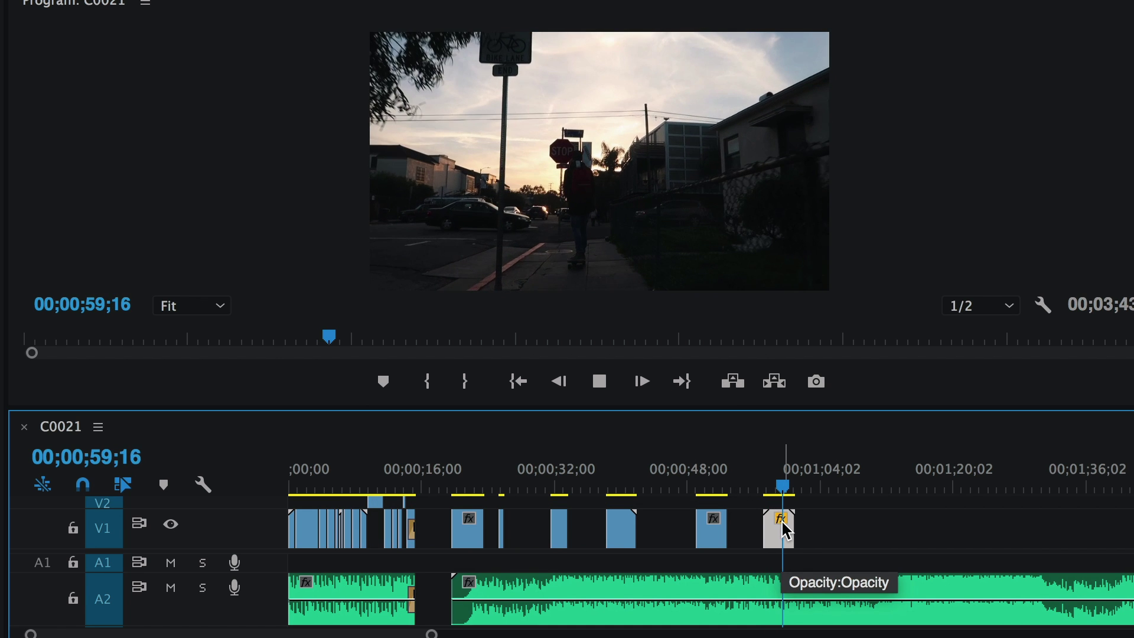
key(space)
- Set the speed of clip MVI_1065, at about 00;00;50, to 50%
click(710, 487)
click(715, 532)
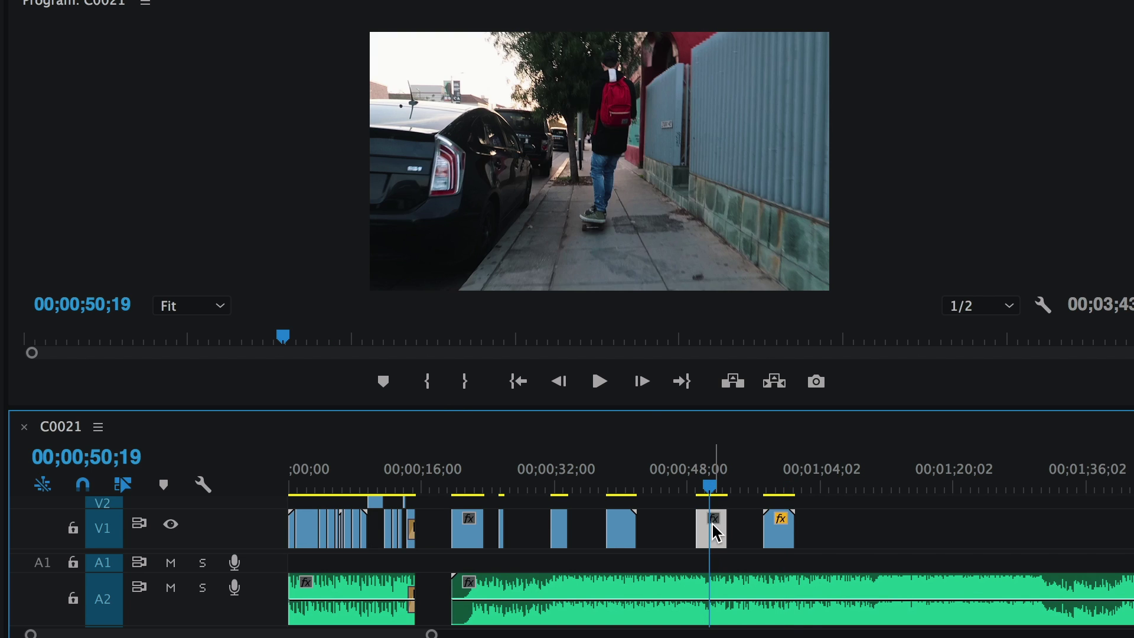
key(super+r)
text(50)
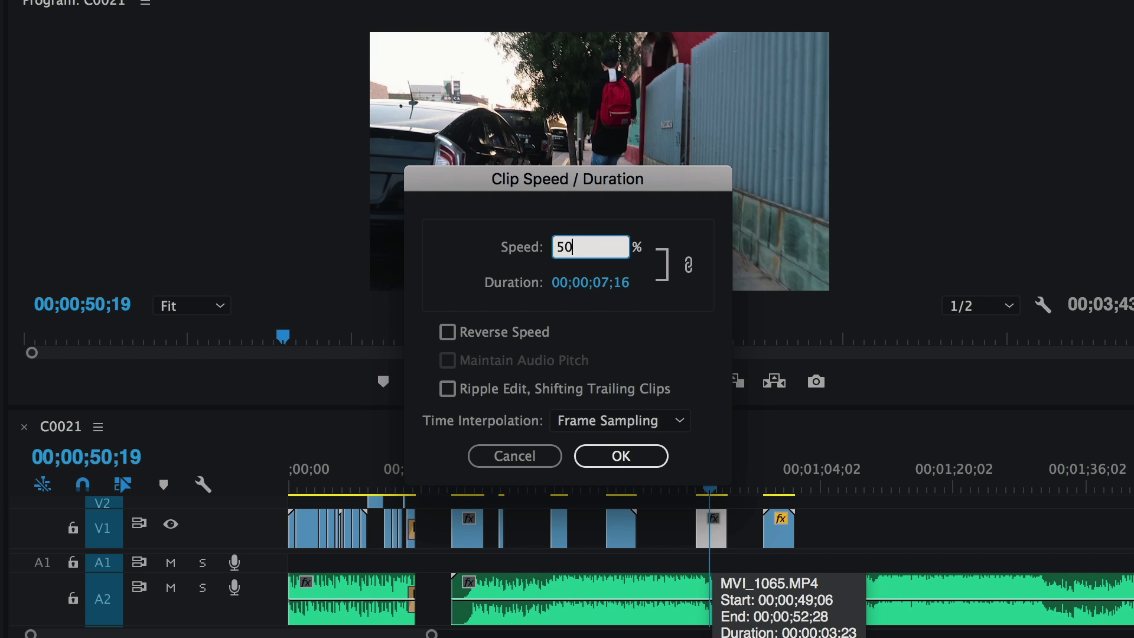
key(Return)
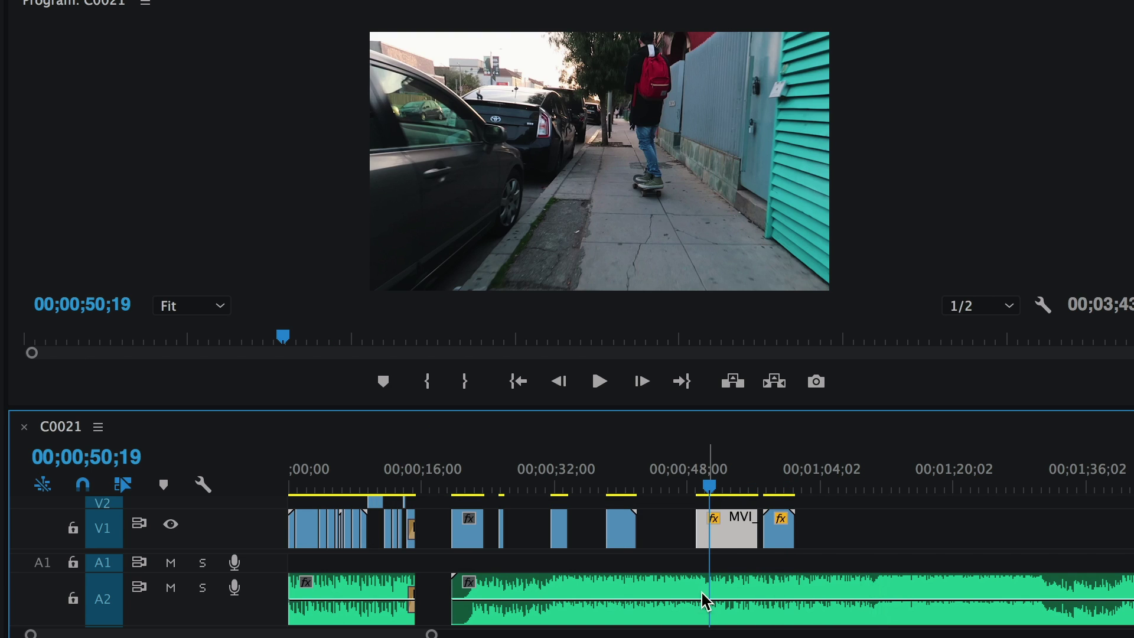
- Set the speed of clips MVI_1064 and MVI_1063 to 50% each
click(620, 489)
key(super+r)
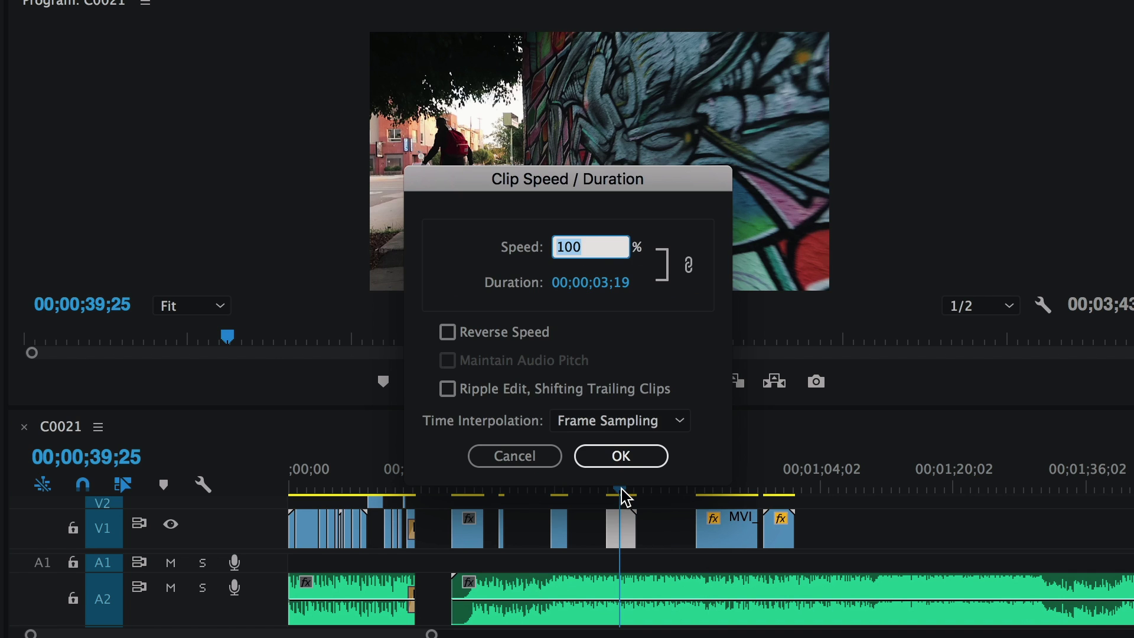
text(50)
key(Return)
click(561, 489)
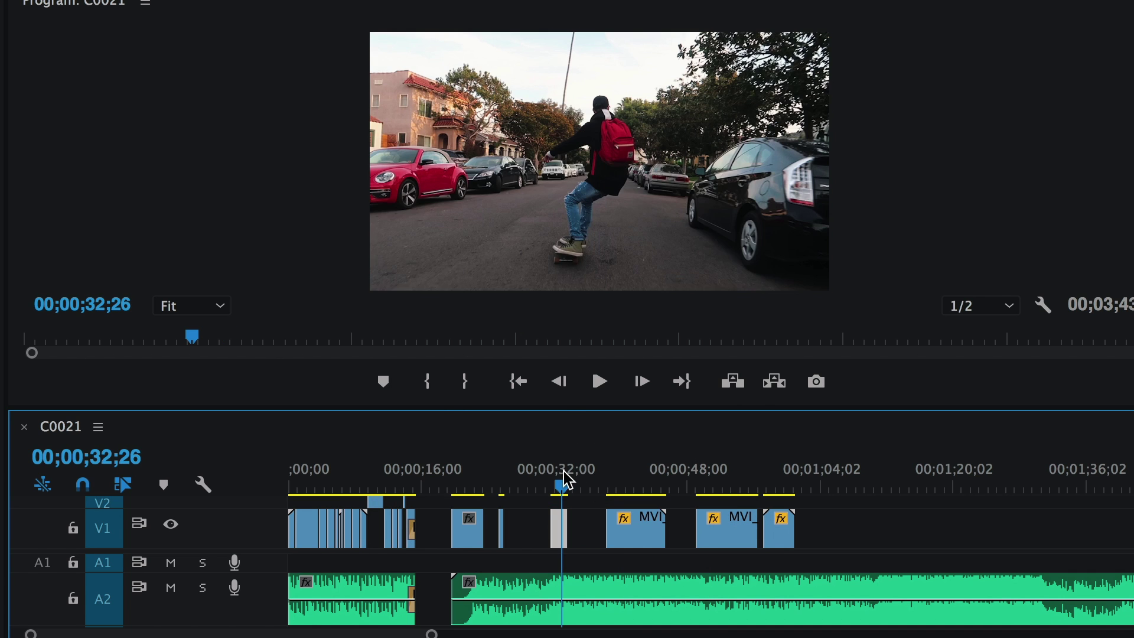
key(super+r)
text(50)
key(Return)
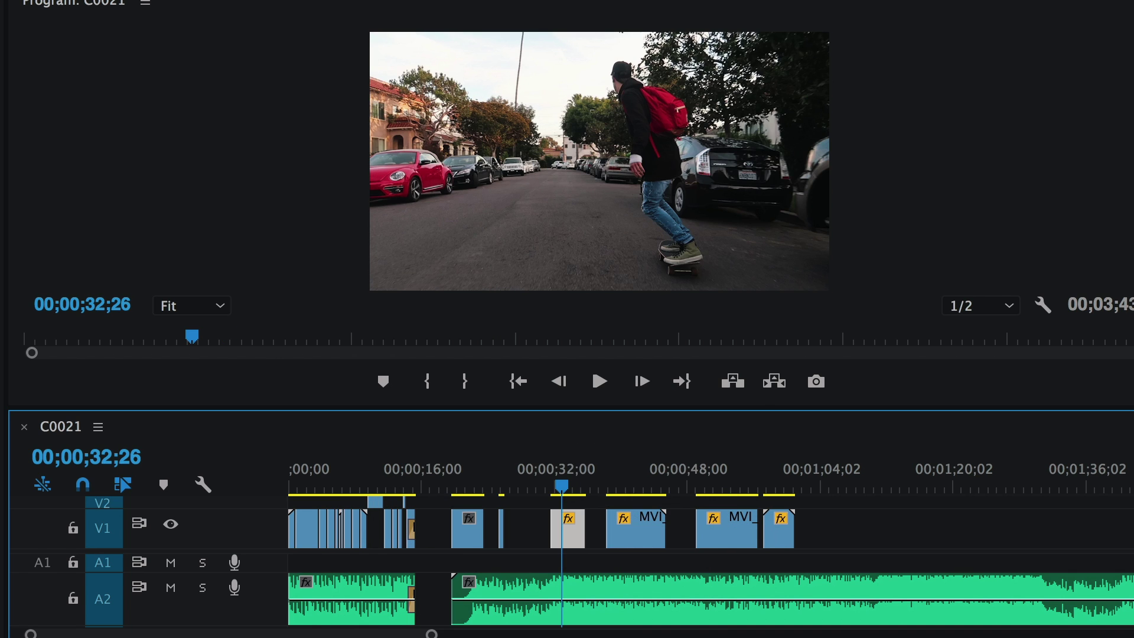
- Slow the very short clip at about 00;00;25 to 50% and move it about 3 seconds later on V1
click(502, 526)
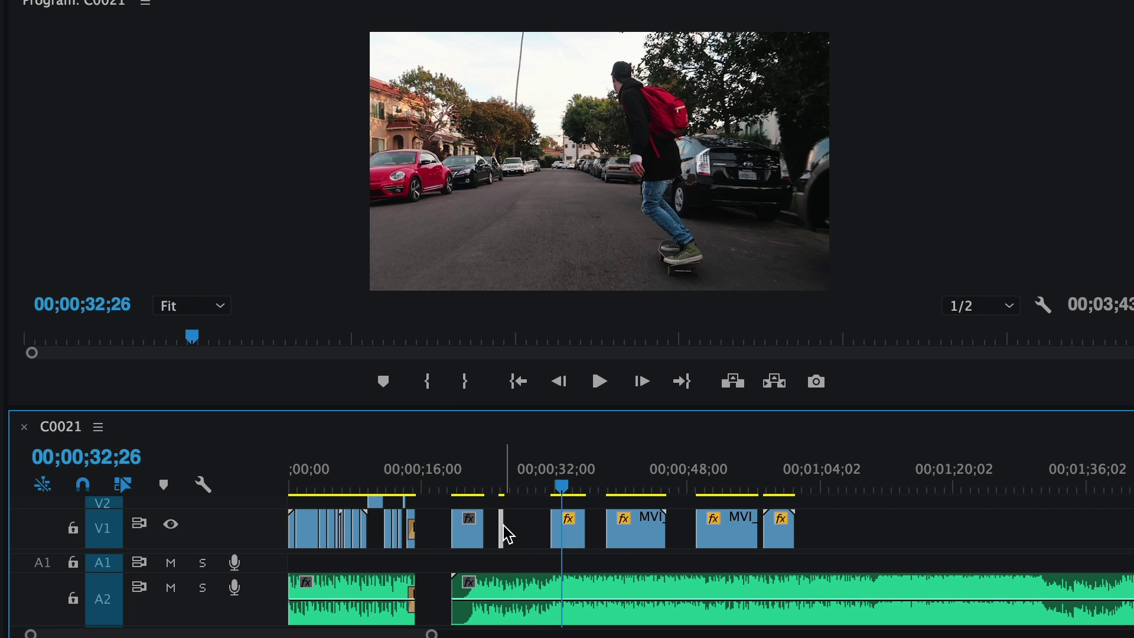
key(super+r)
text(50)
key(Return)
drag(505, 539, 546, 533)
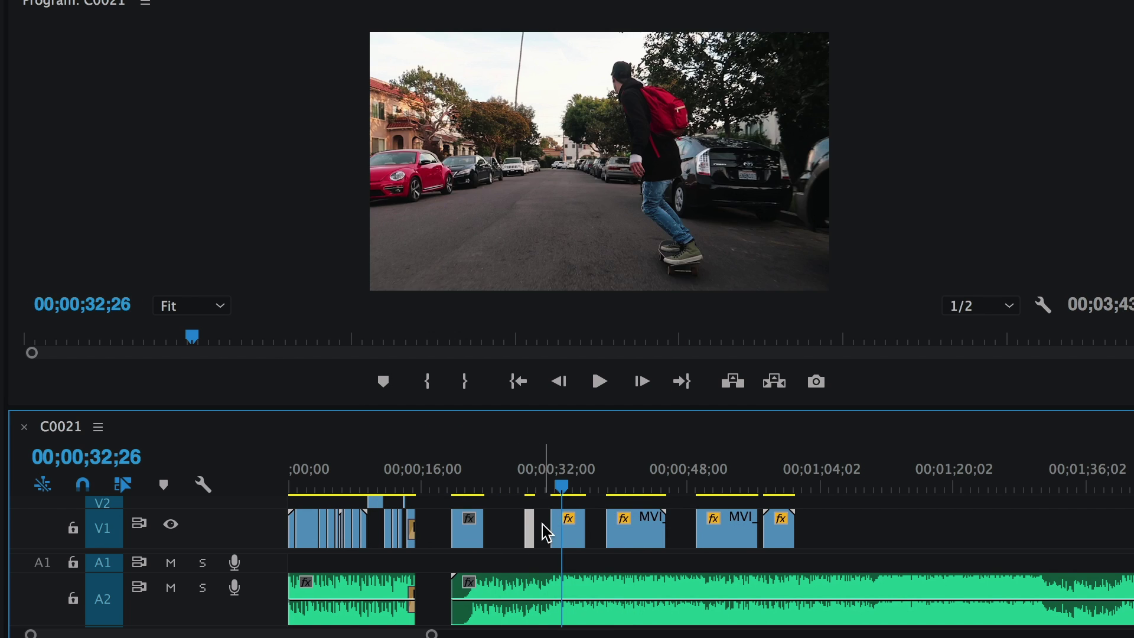
- Set the speed of the first raw clip, MVI_1062, to 50% and play it with the music
click(469, 523)
key(super+r)
text(50)
key(Return)
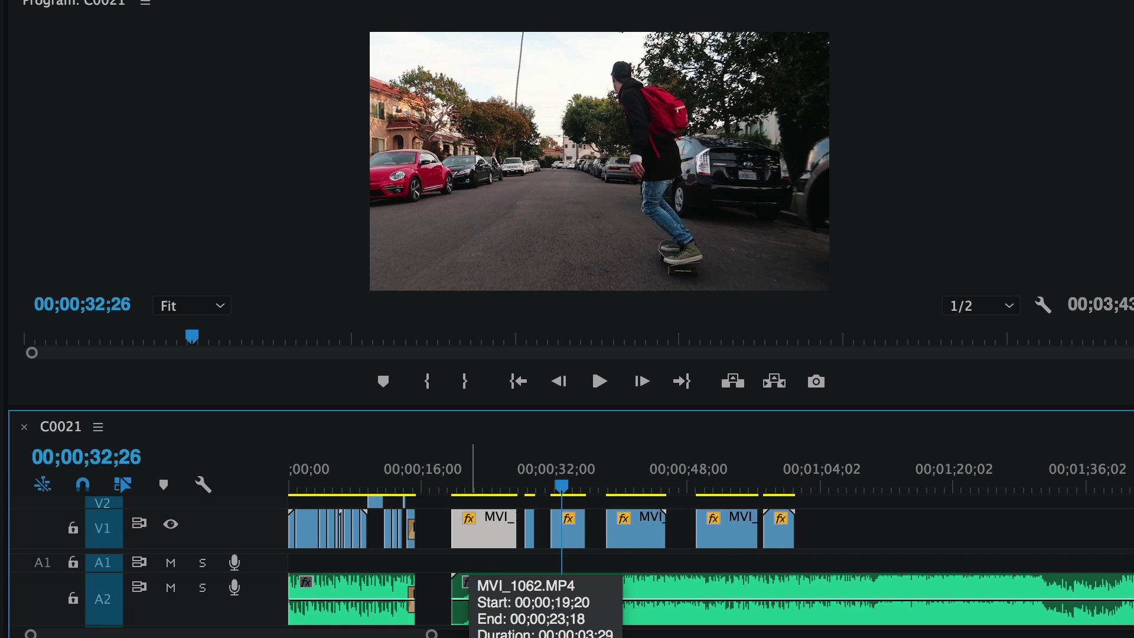
click(459, 483)
key(space)
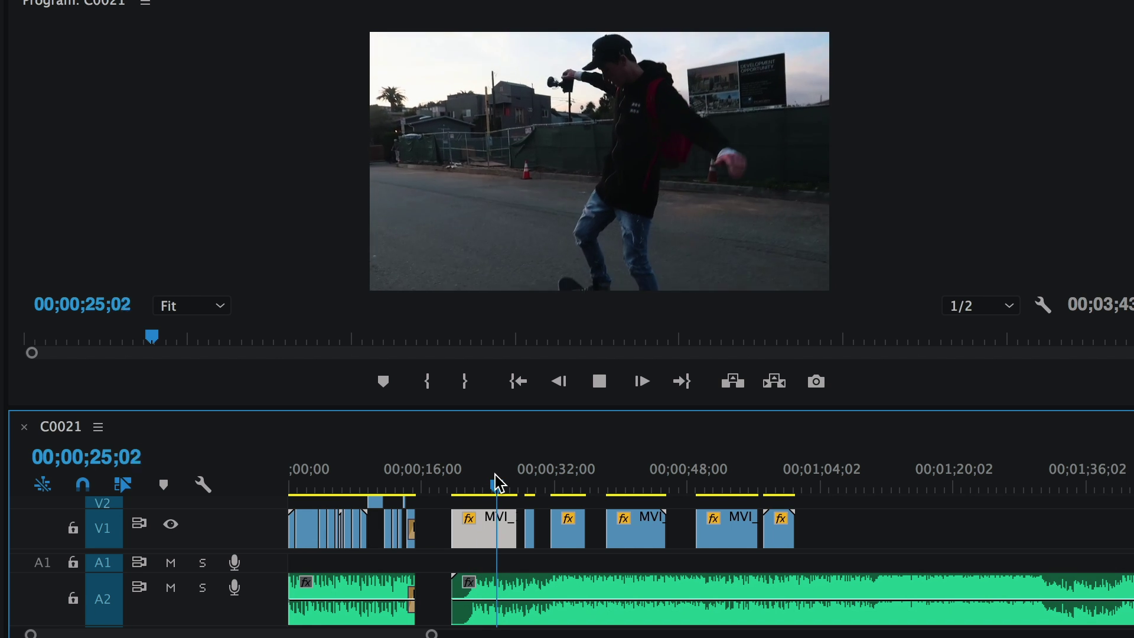
key(space)
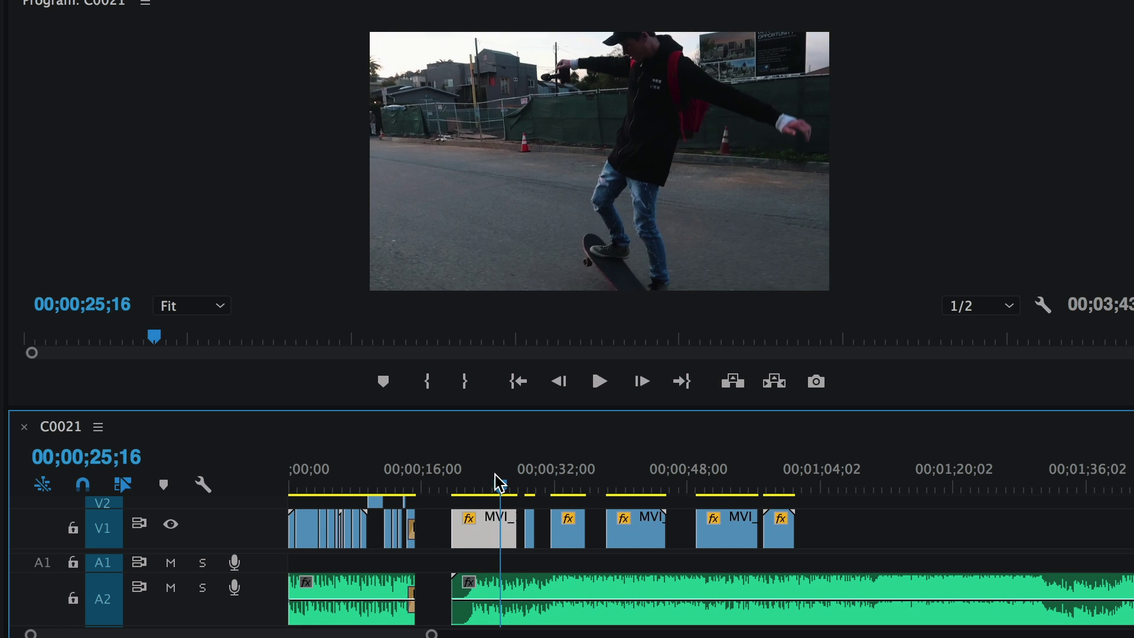
- Ripple delete the gaps on V1 between the slowed clips from MVI_1062 through MVI_1065
click(686, 536)
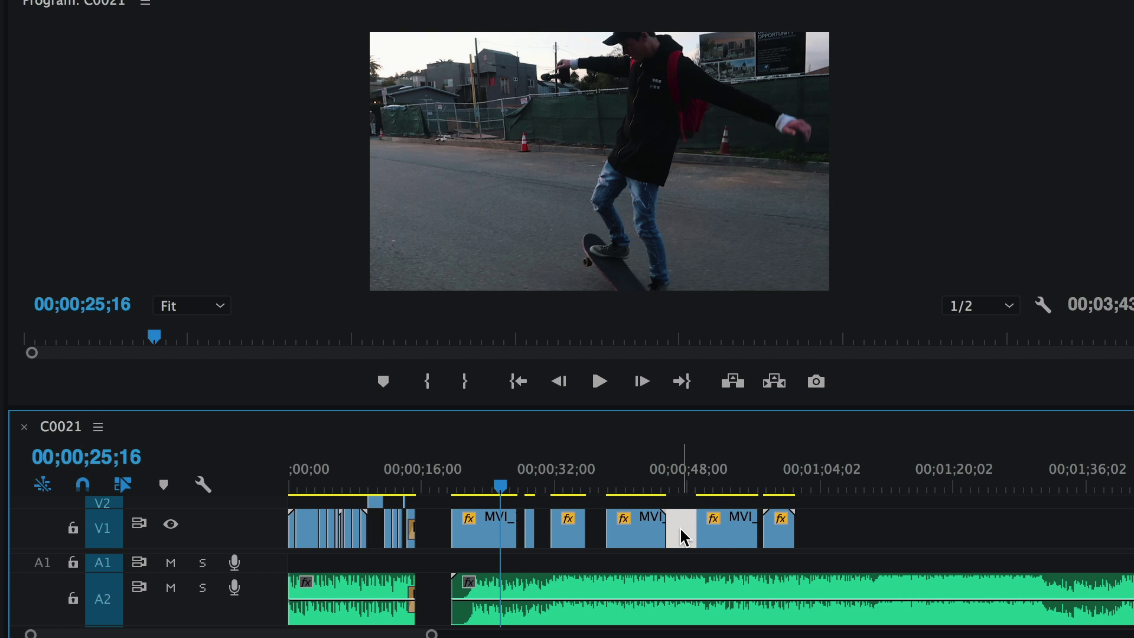
key(Delete)
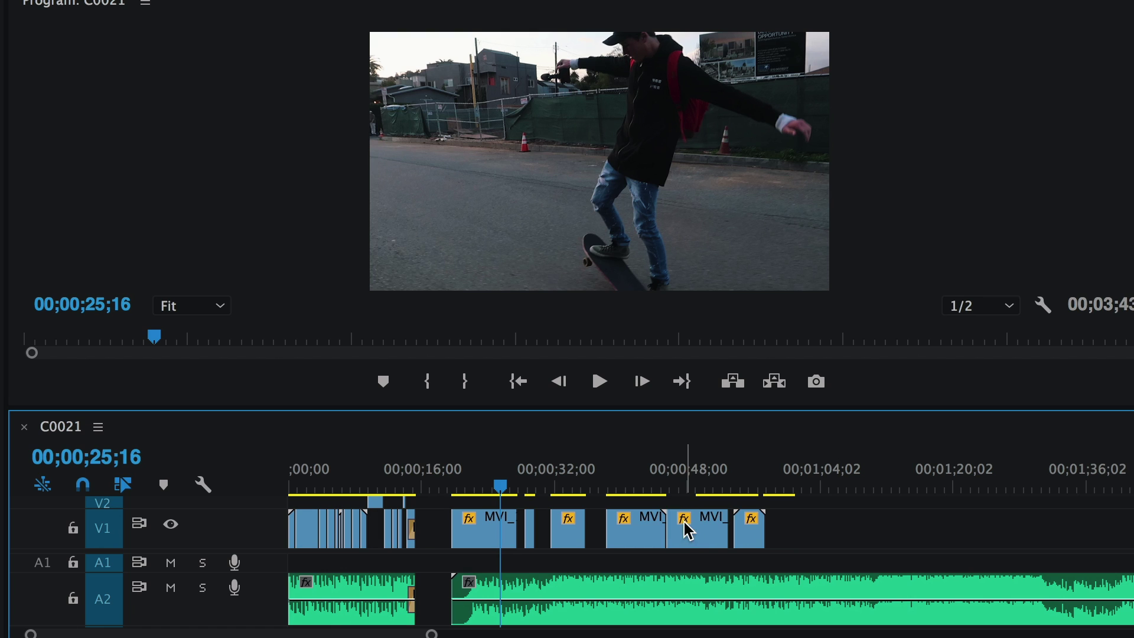
key(=)
key(=)
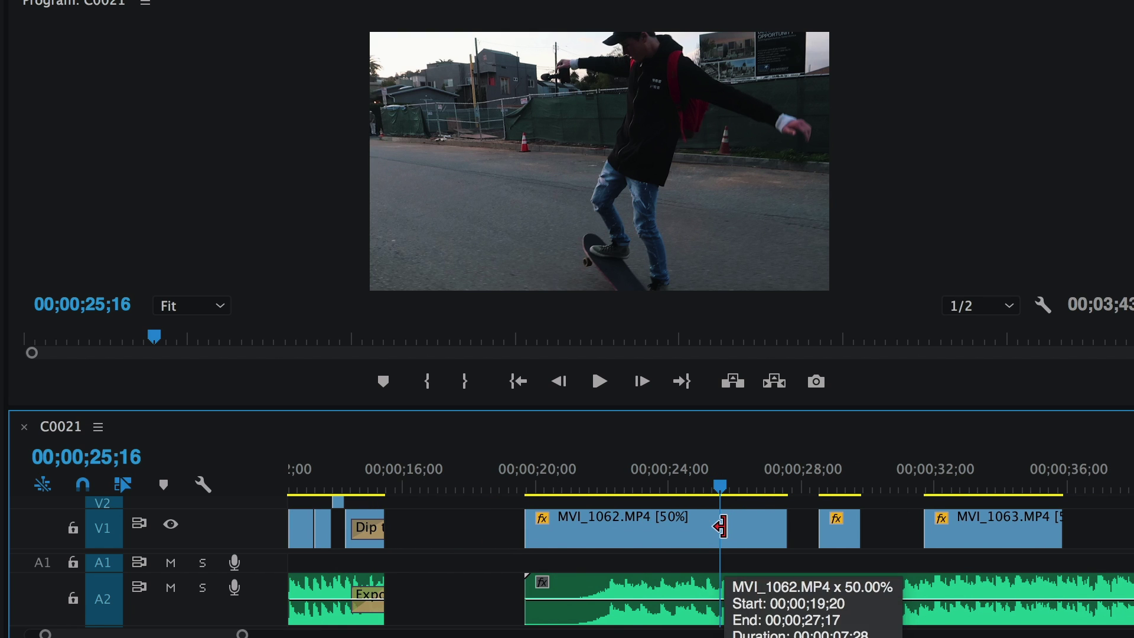
click(895, 541)
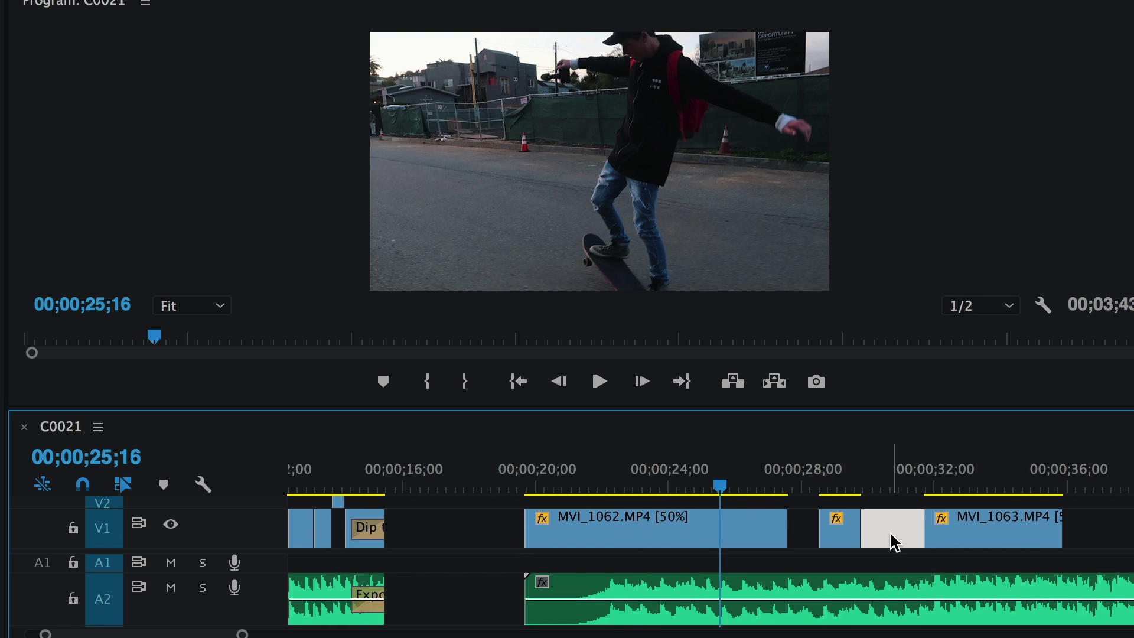
key(Delete)
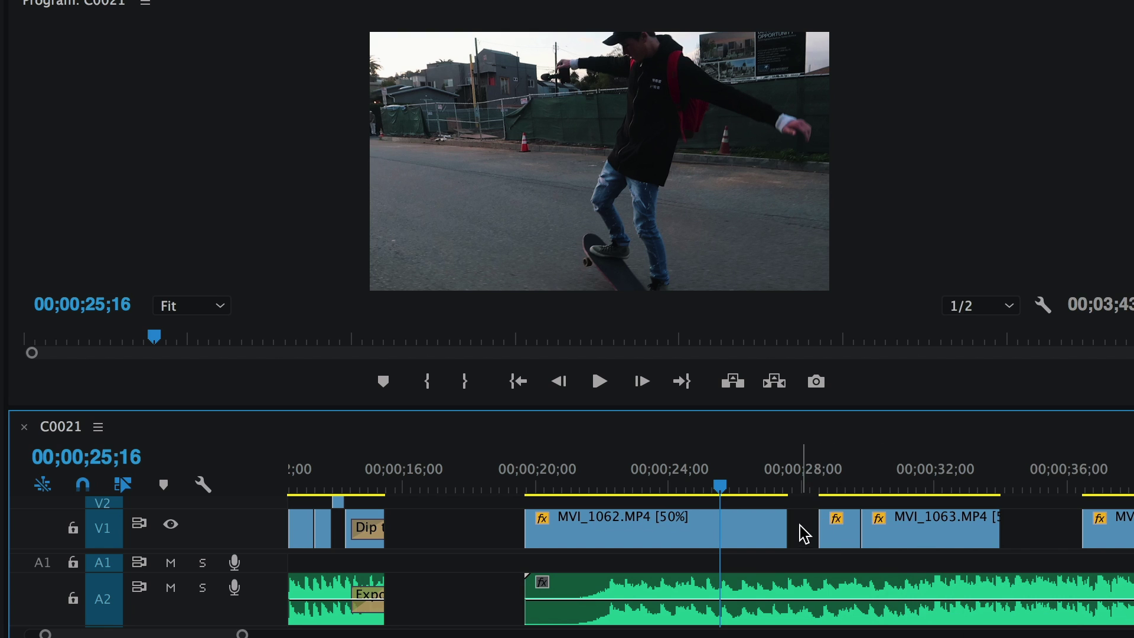
key(Delete)
click(997, 532)
key(Delete)
key(minus)
key(minus)
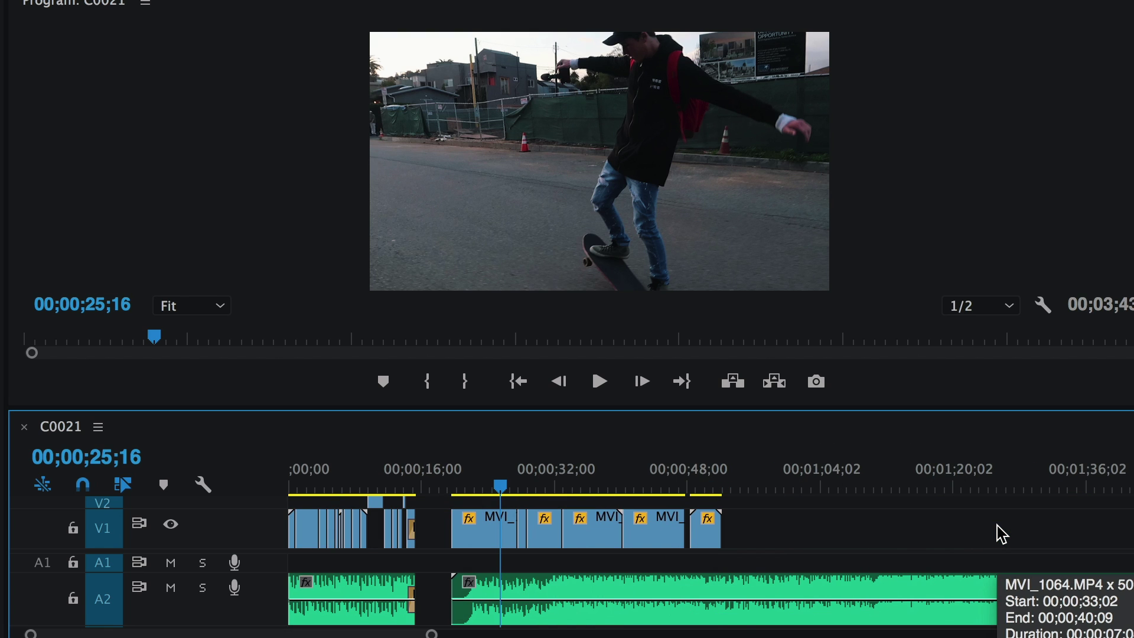
- Ripple delete the small remaining gap between MVI_1065 and MVI_1066 at about 00;00;48
click(688, 485)
key(equal)
key(equal)
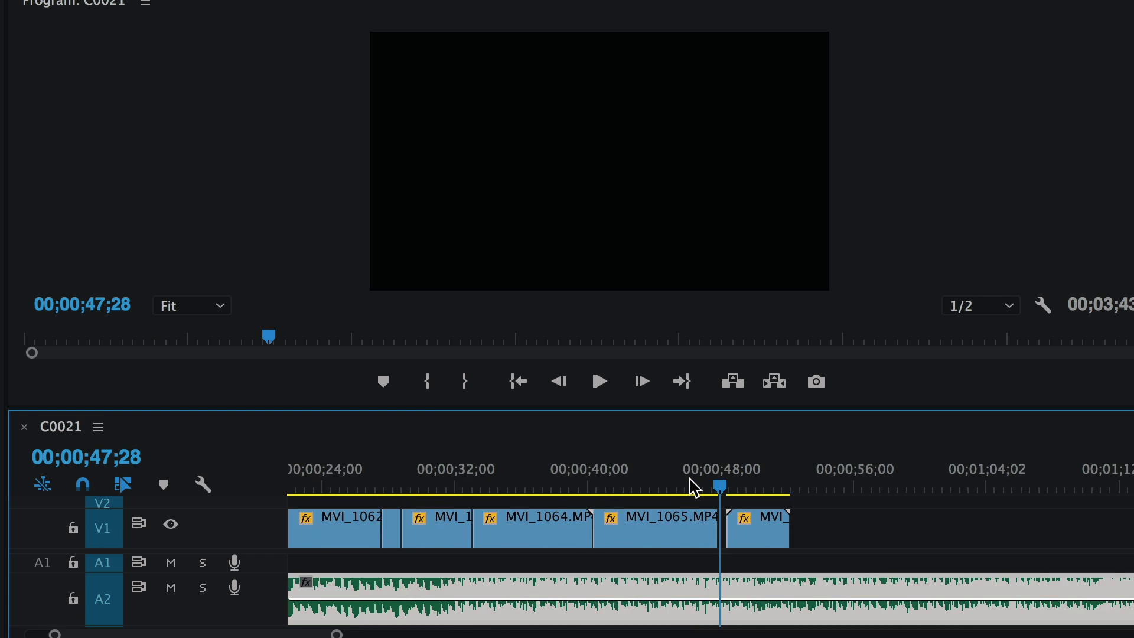
click(730, 542)
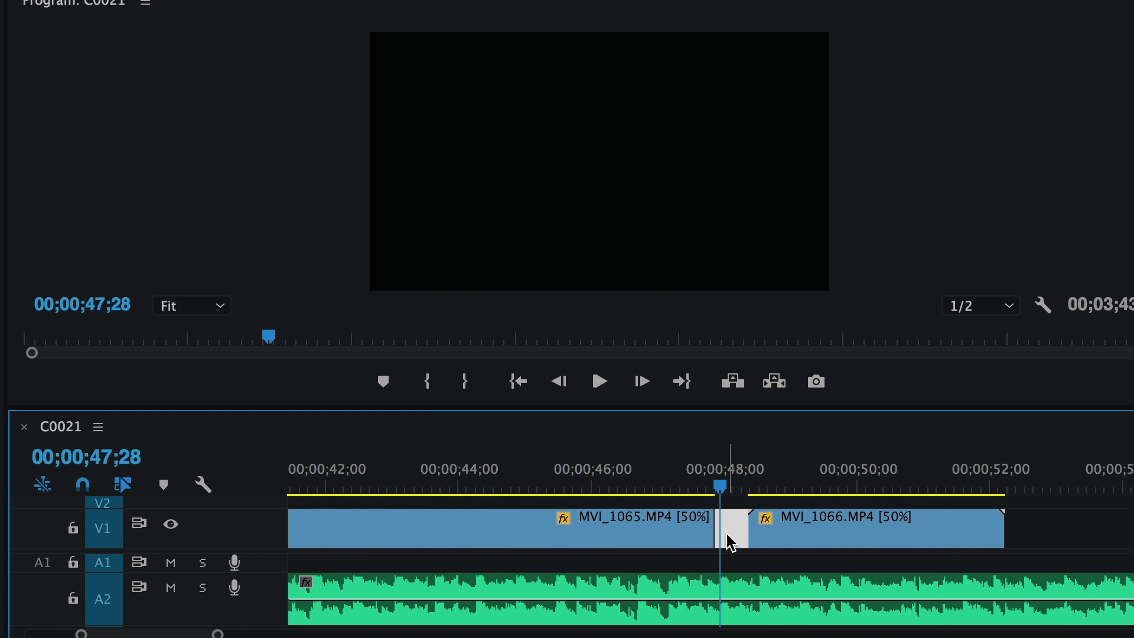
key(Delete)
key(minus)
key(minus)
key(minus)
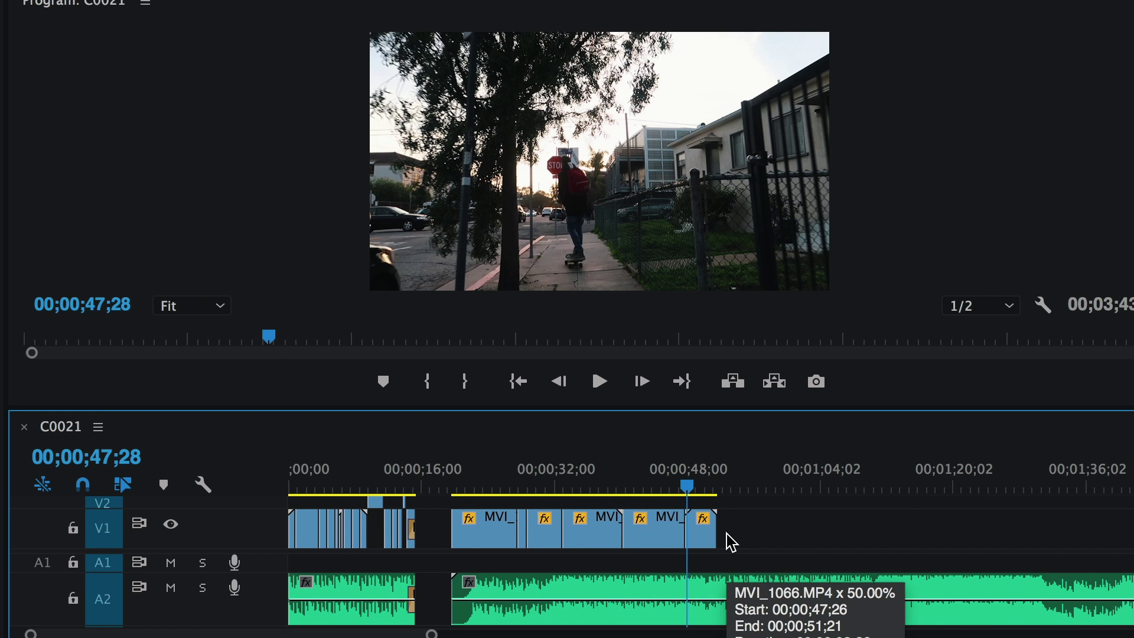
- Play the joined slow-motion clips against the song from about 00;00;19, and scrub back through them
click(449, 485)
key(space)
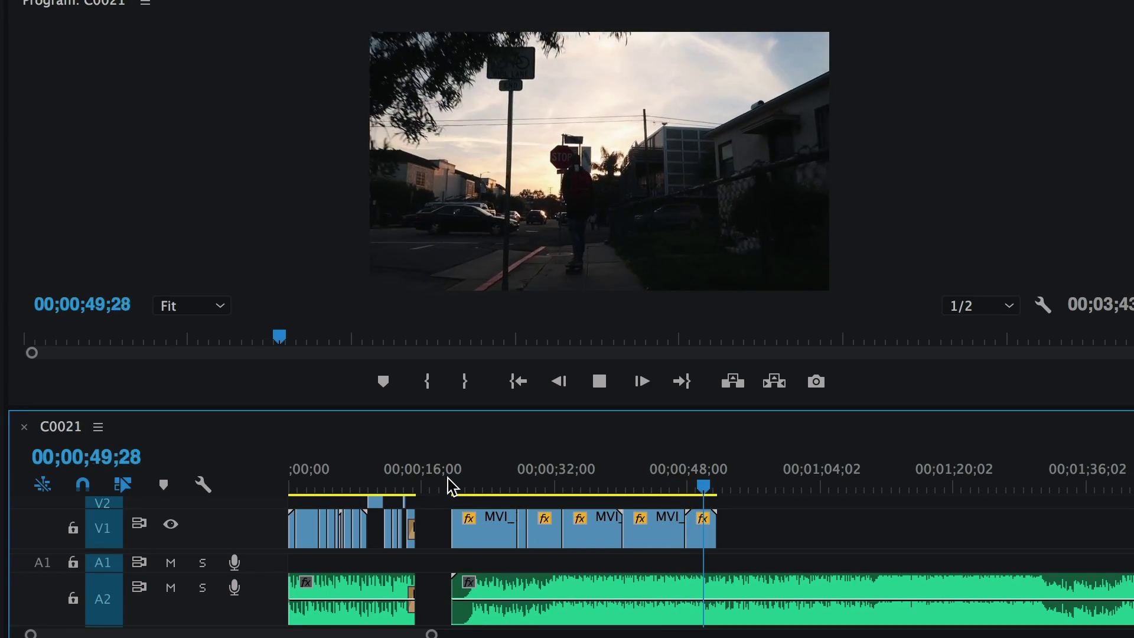
key(space)
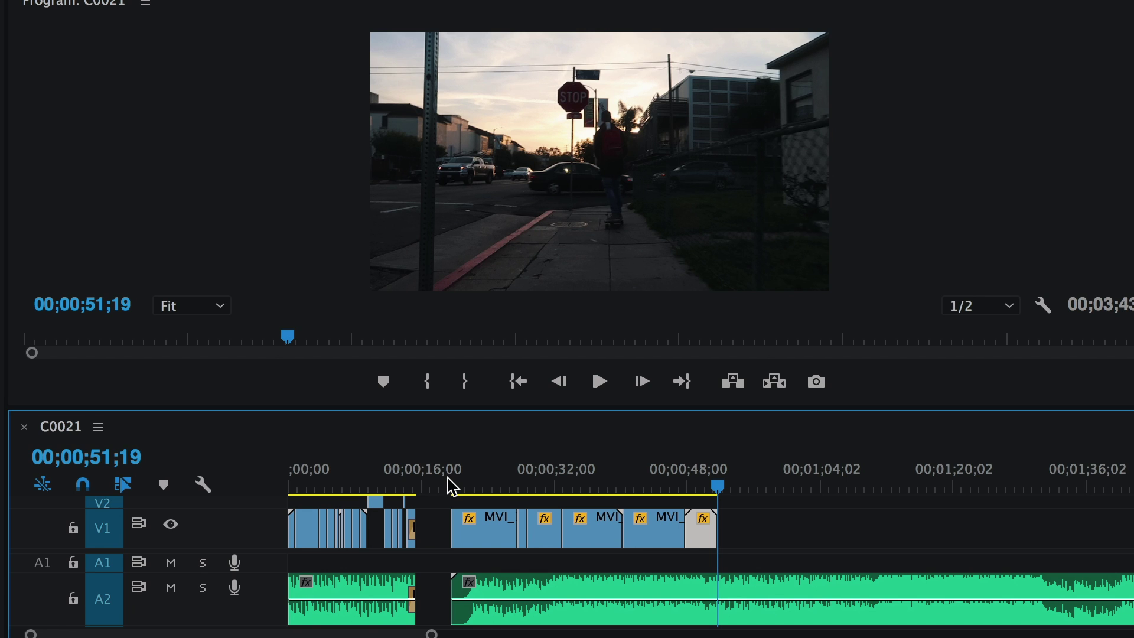
drag(453, 489, 732, 472)
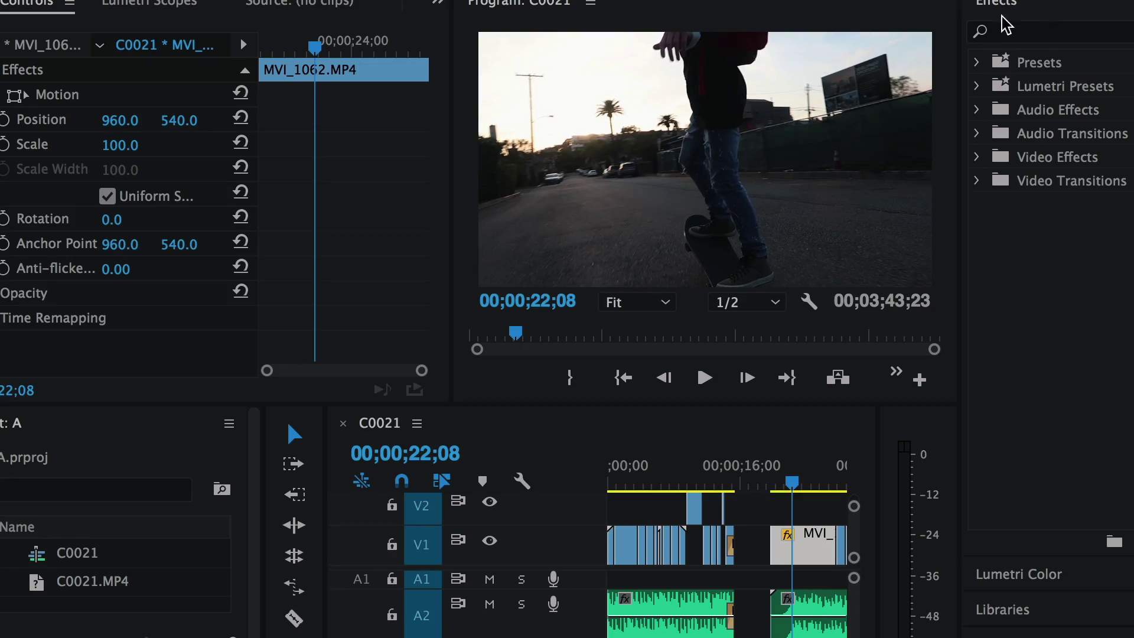
- Look up Dip to Black among the Dissolve video transitions, and check the frames at 00;00;01;00 and 00;00;21;23
click(1022, 33)
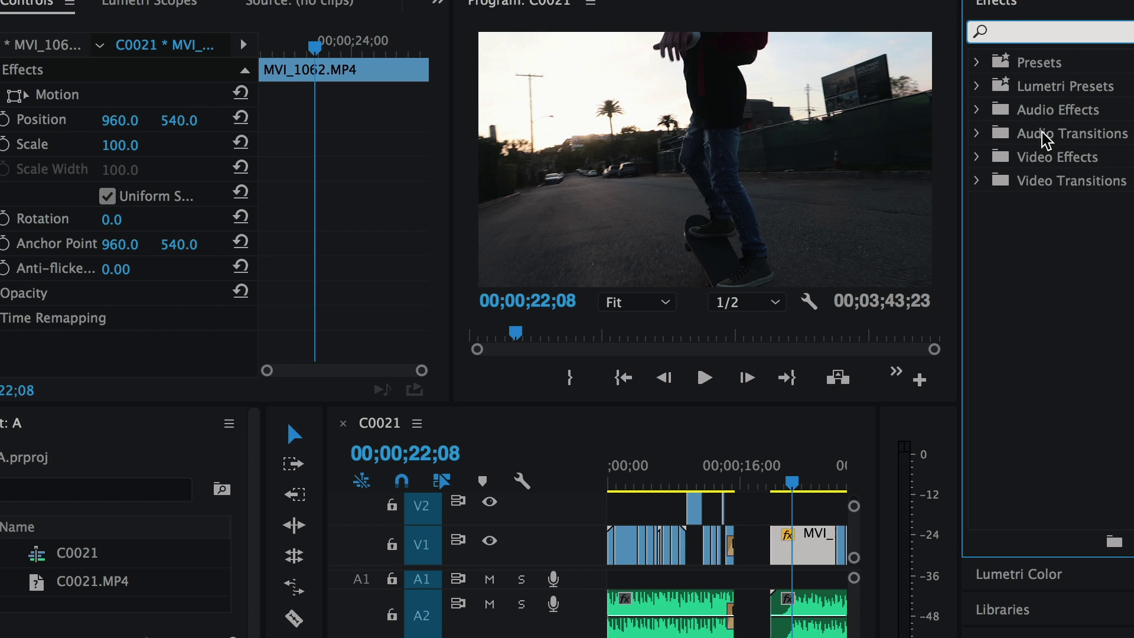
click(978, 180)
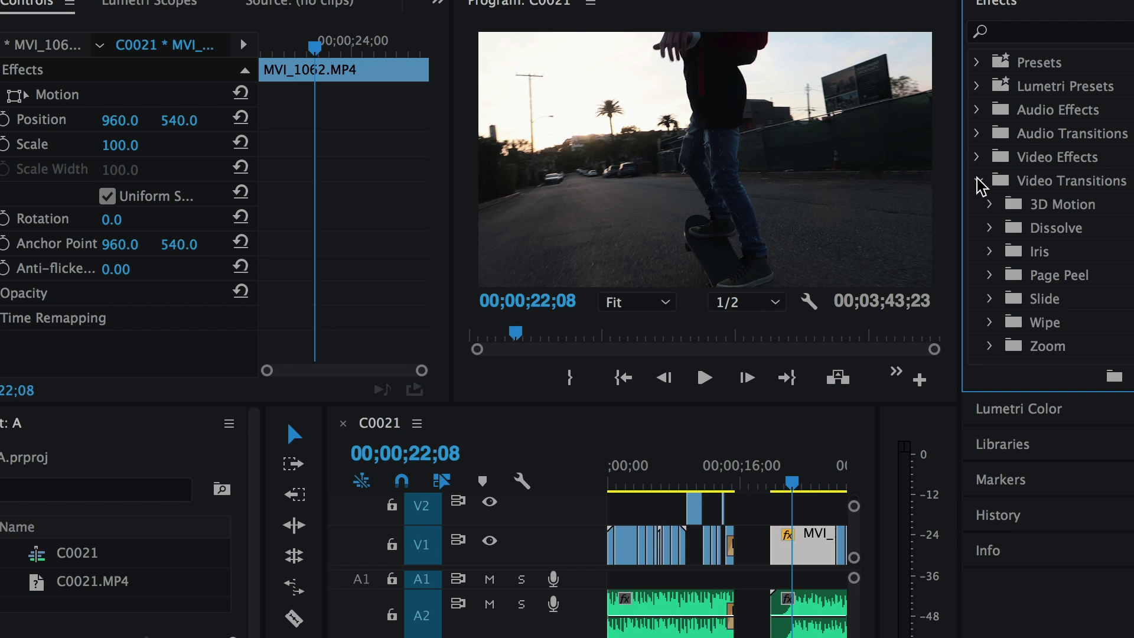
click(990, 228)
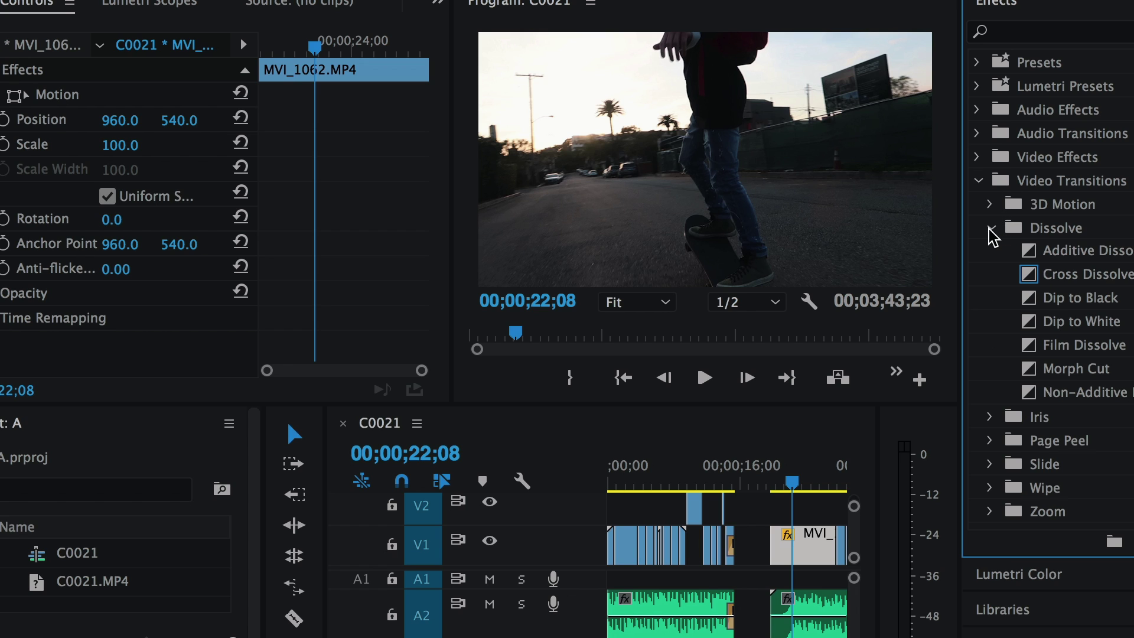
click(1066, 300)
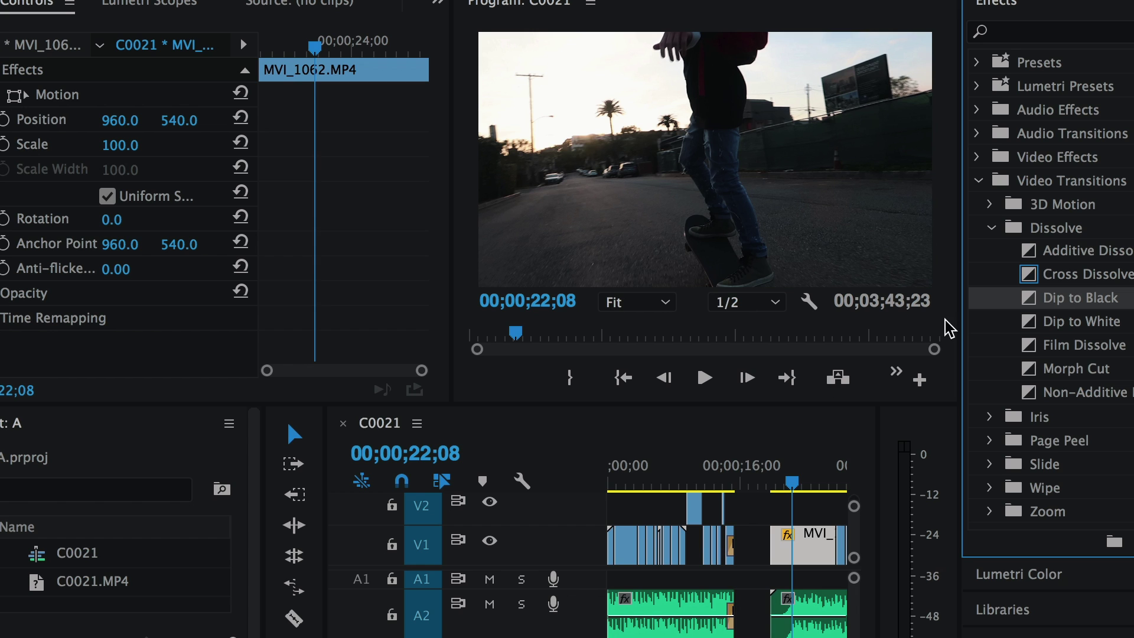
click(617, 484)
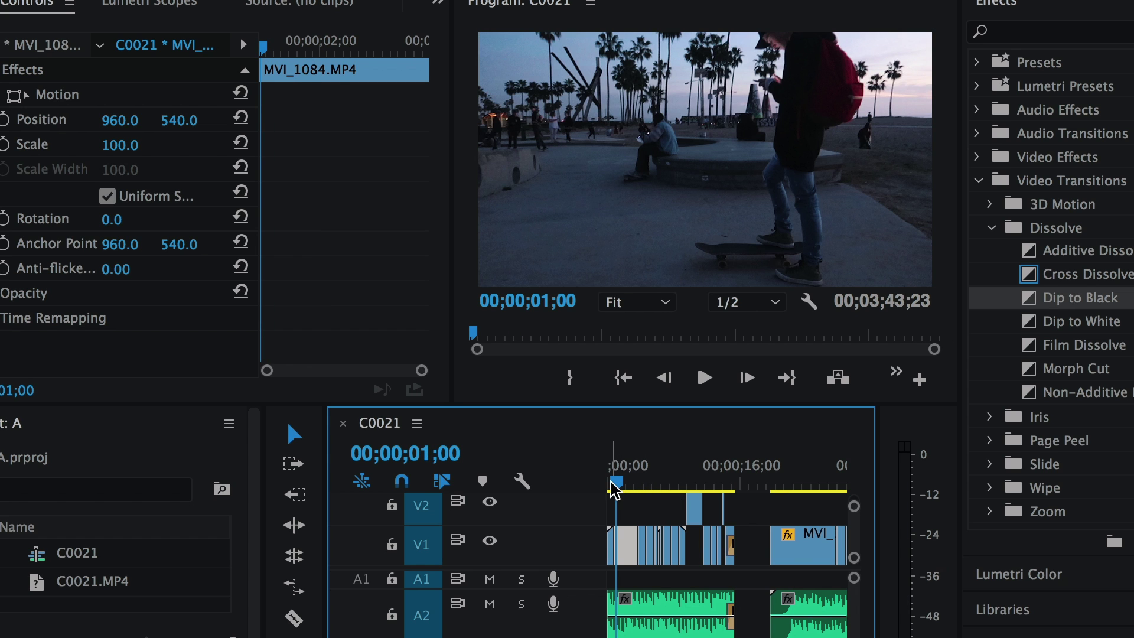
click(789, 481)
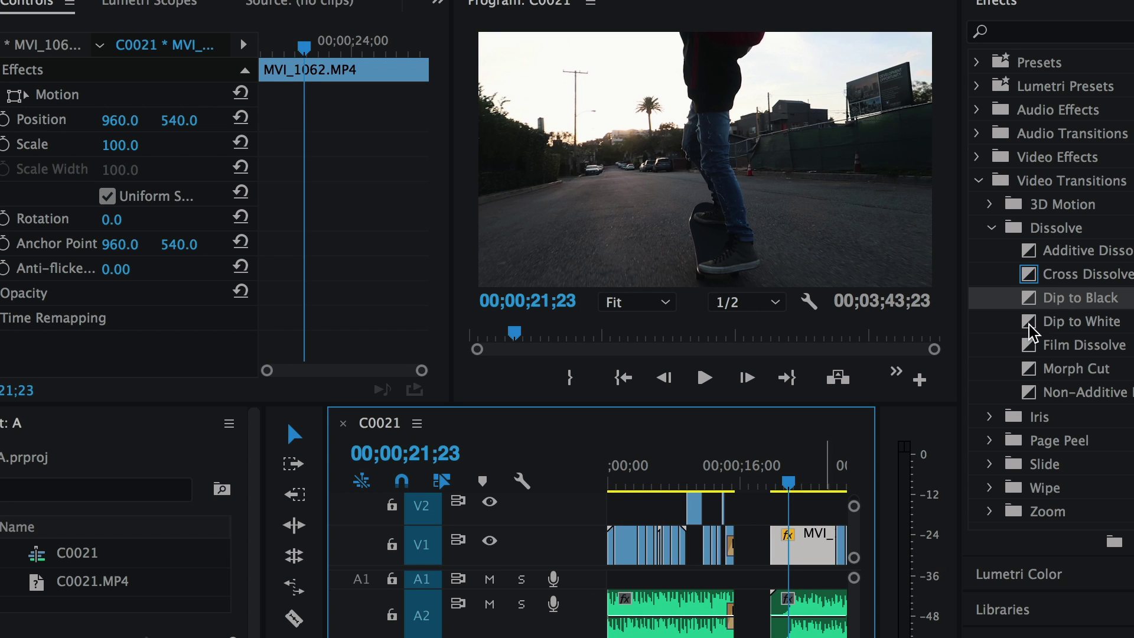
- Apply Dip to Black to the start of MVI_1062 on V1 and play the fade-in from 00;00;19;19
drag(1062, 305, 1026, 311)
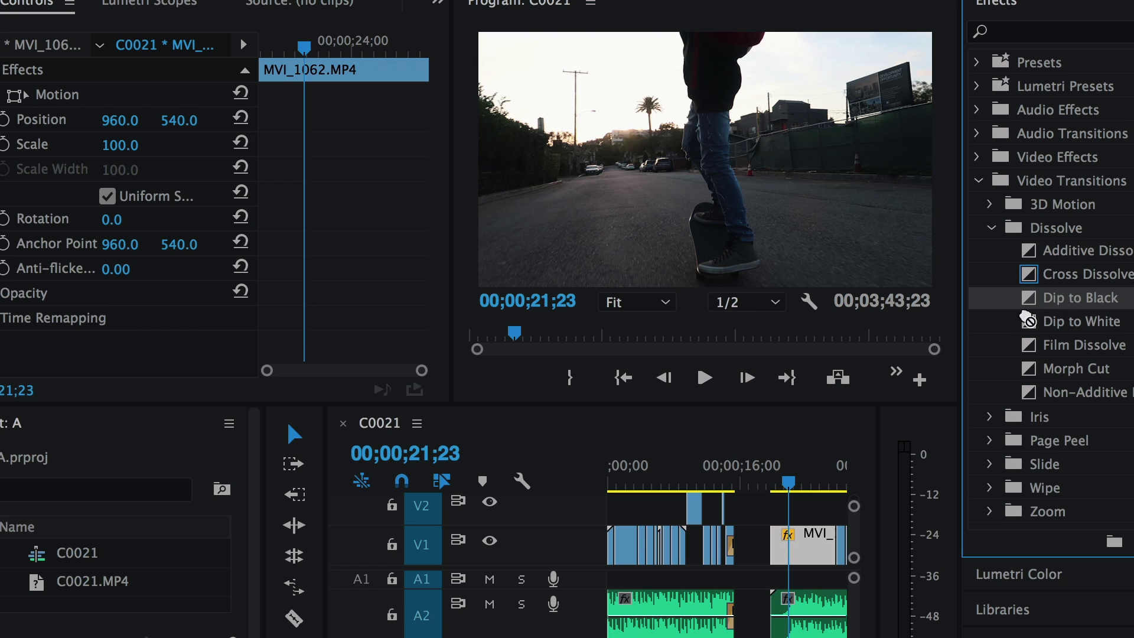
drag(936, 387, 786, 558)
click(772, 483)
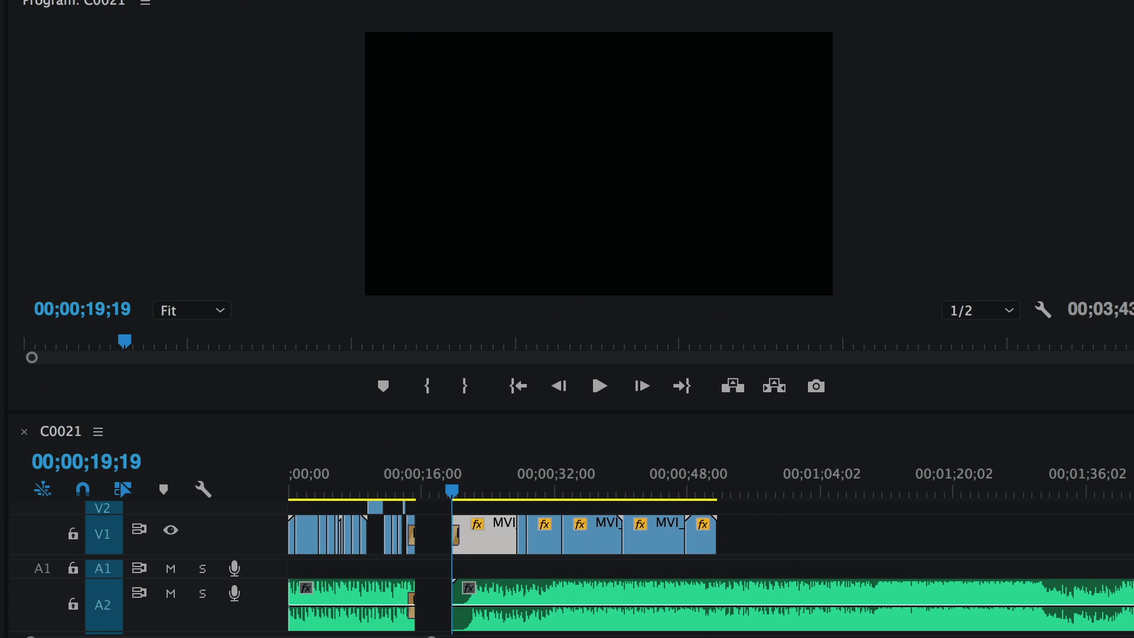
key(space)
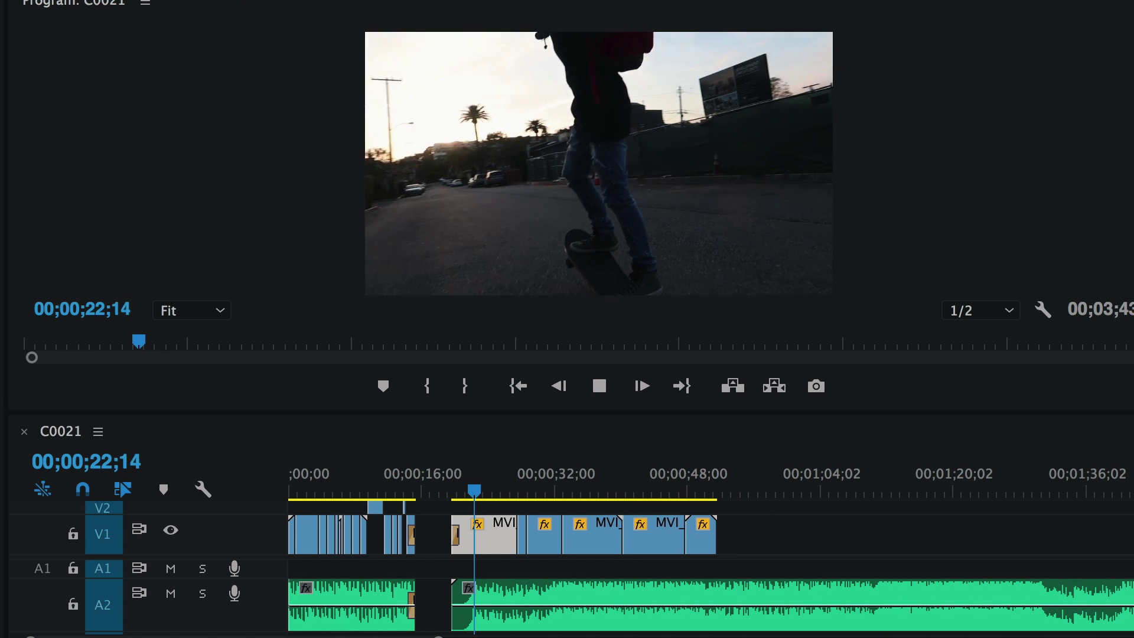
key(space)
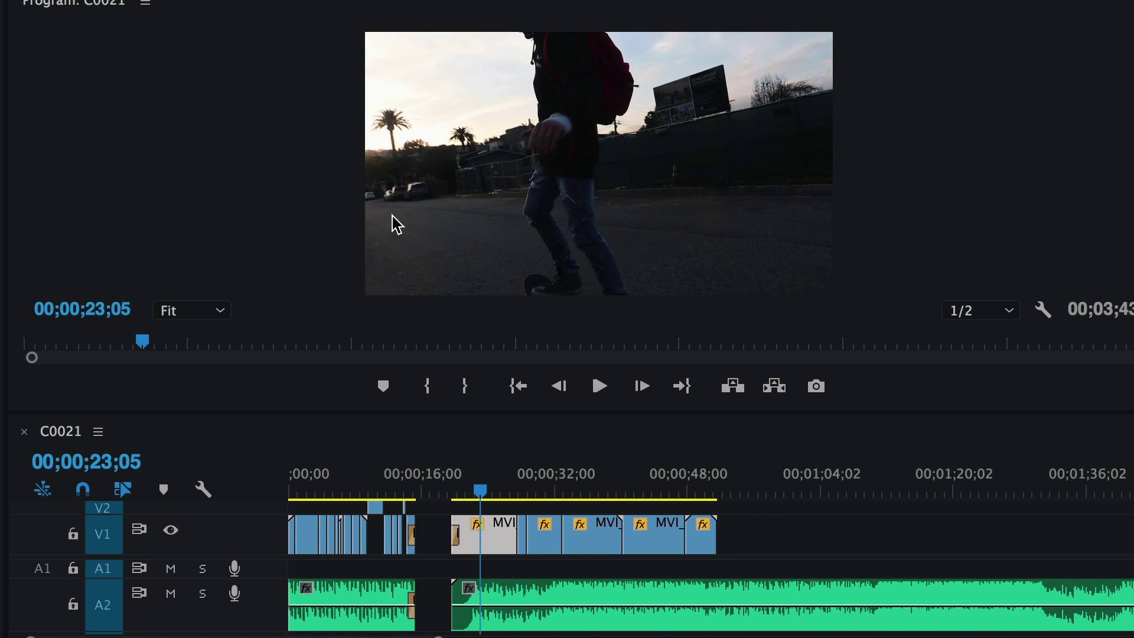
- Lengthen the Dip to Black at the start of MVI_1062 and replay the slower fade-in with the song
double_click(460, 539)
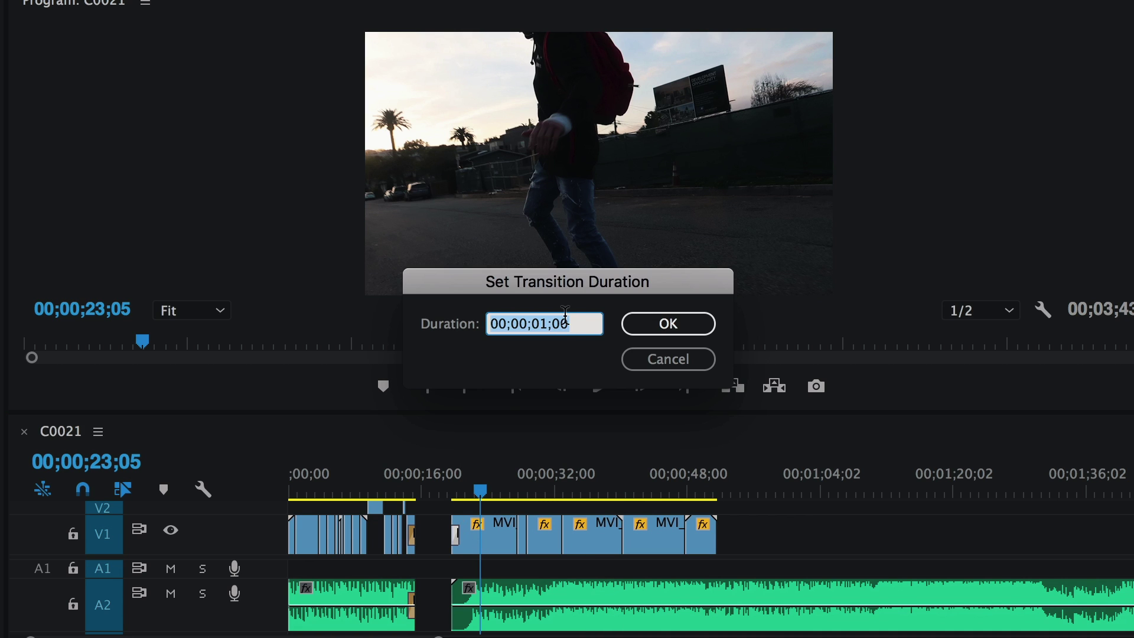
click(548, 322)
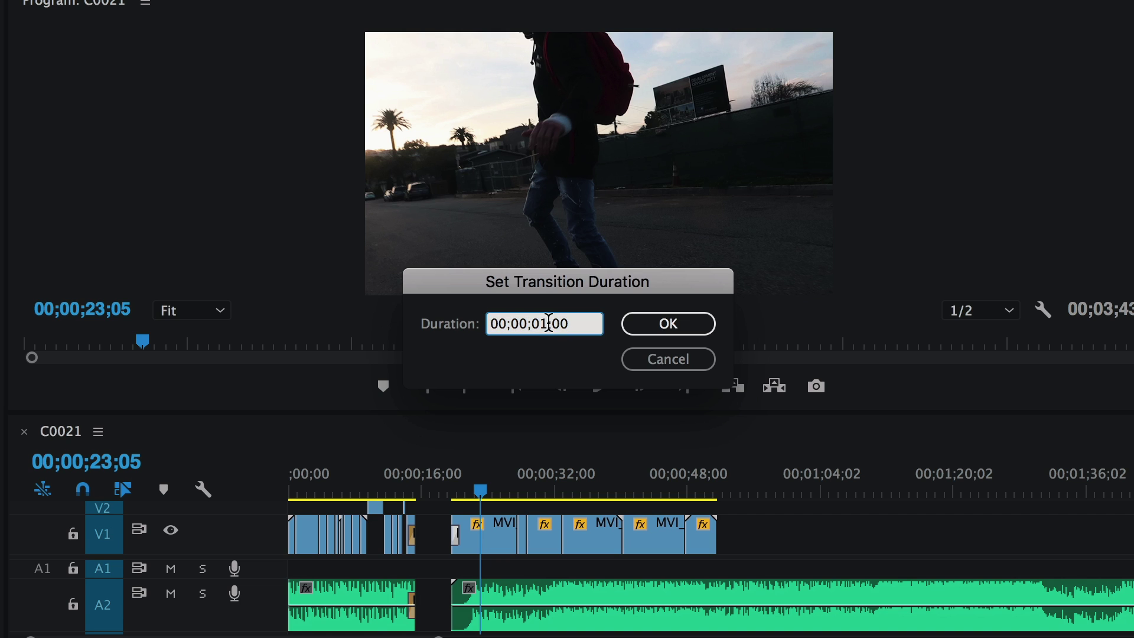
key(Return)
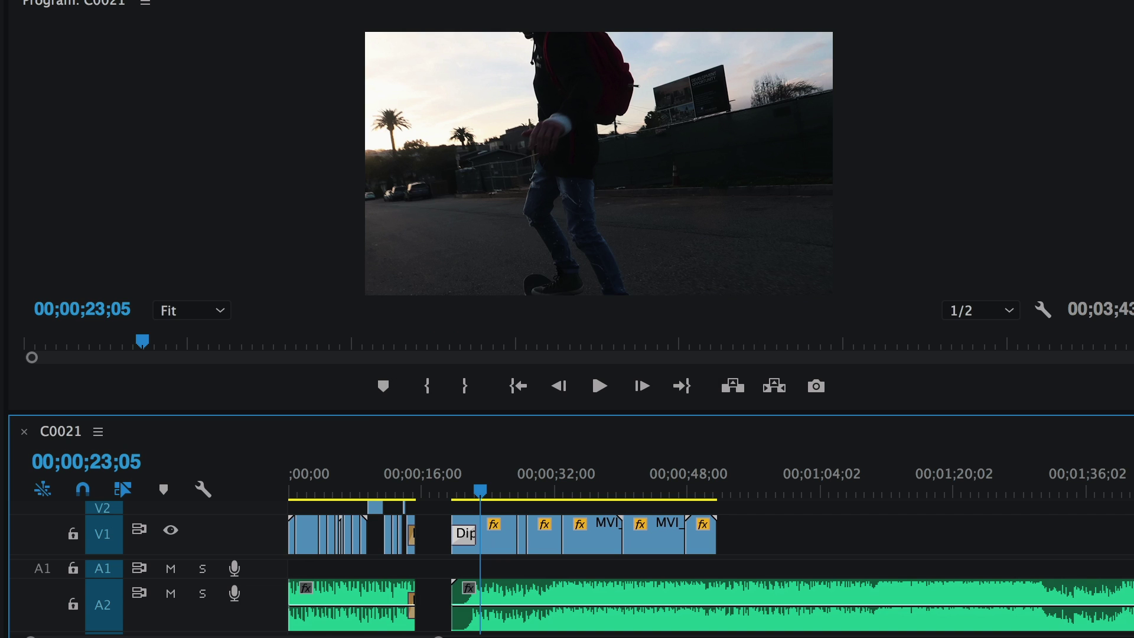
click(456, 473)
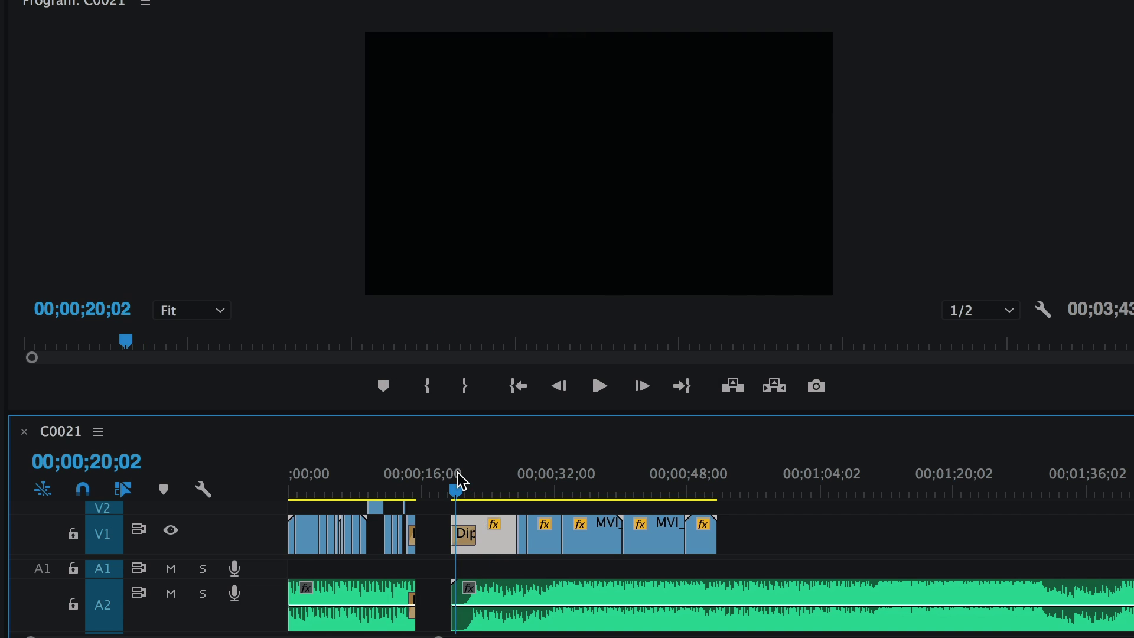
drag(458, 479, 449, 480)
key(space)
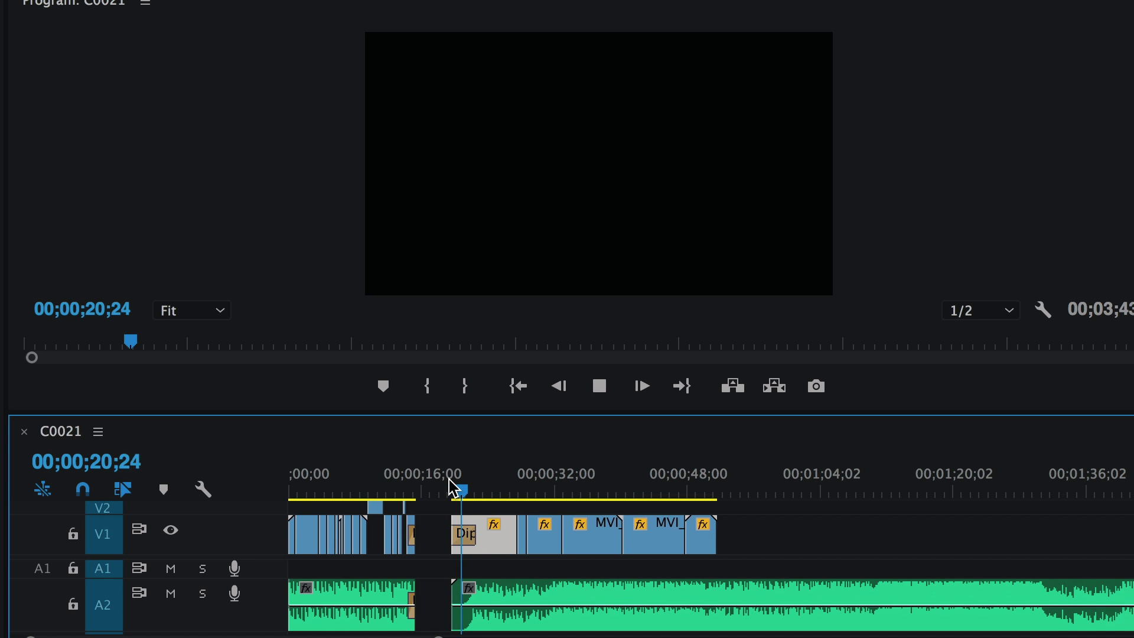
click(454, 489)
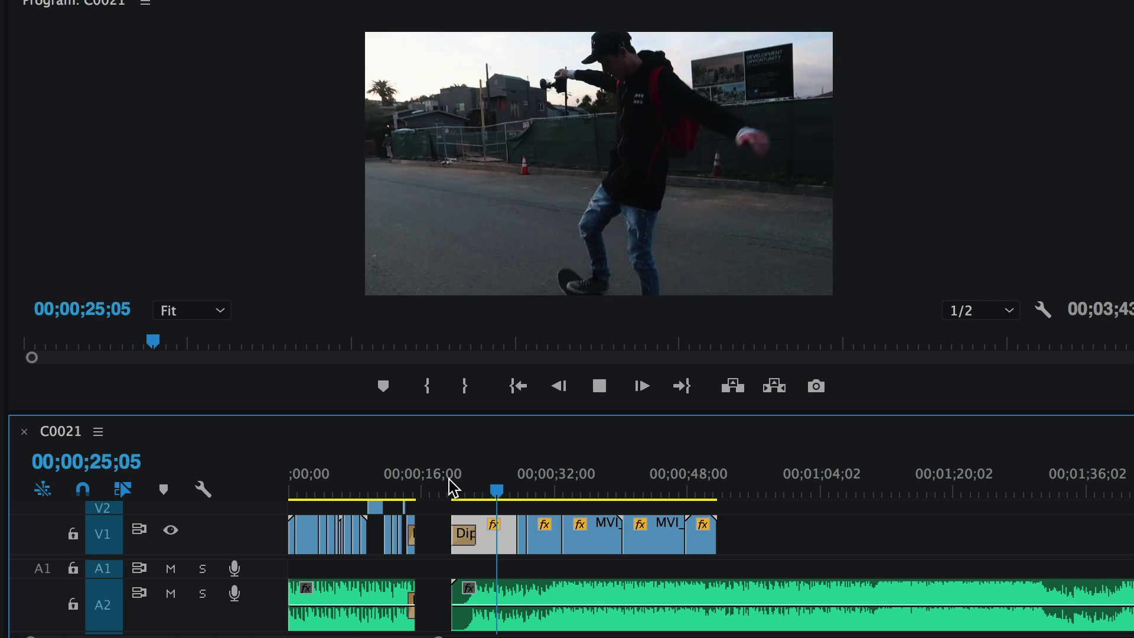
key(space)
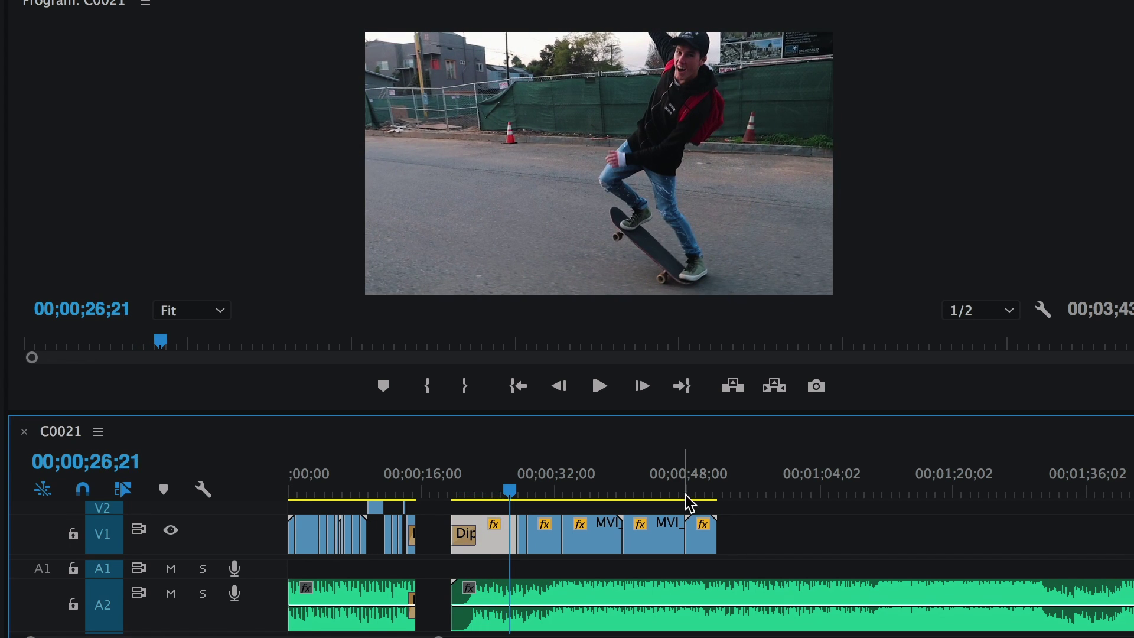
- Add a Dip to Black transition to the end of the last skateboarding clip, MVI_1066, on V1
click(700, 490)
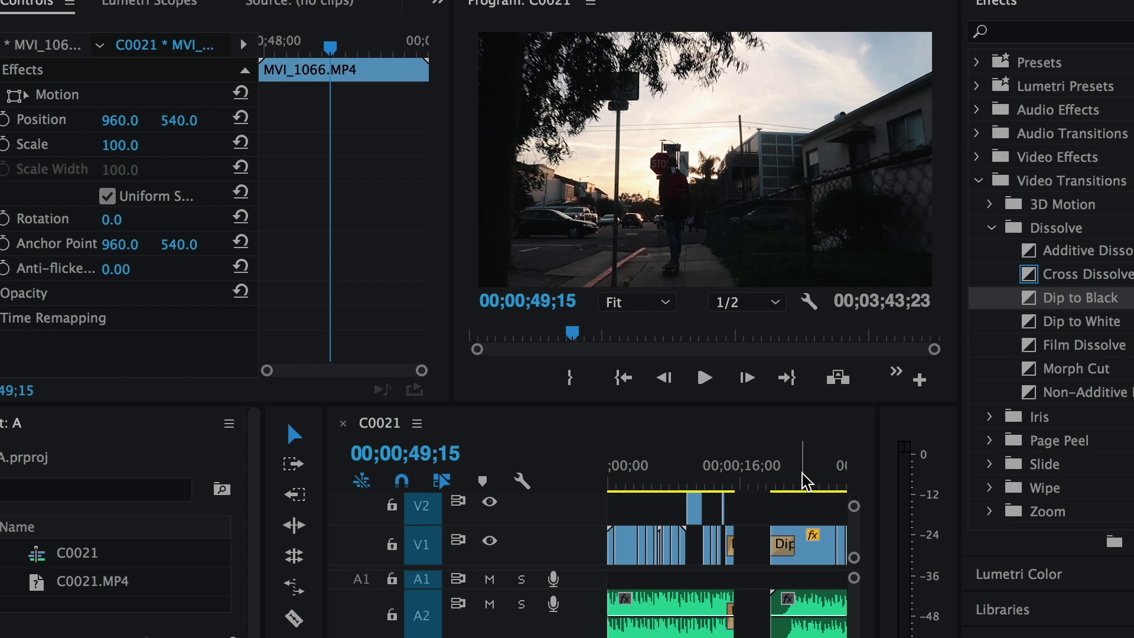
click(802, 480)
mouse_move(809, 473)
mouse_down()
mouse_move(891, 468)
mouse_move(787, 470)
mouse_move(916, 459)
mouse_move(808, 471)
mouse_up()
drag(1070, 307, 819, 546)
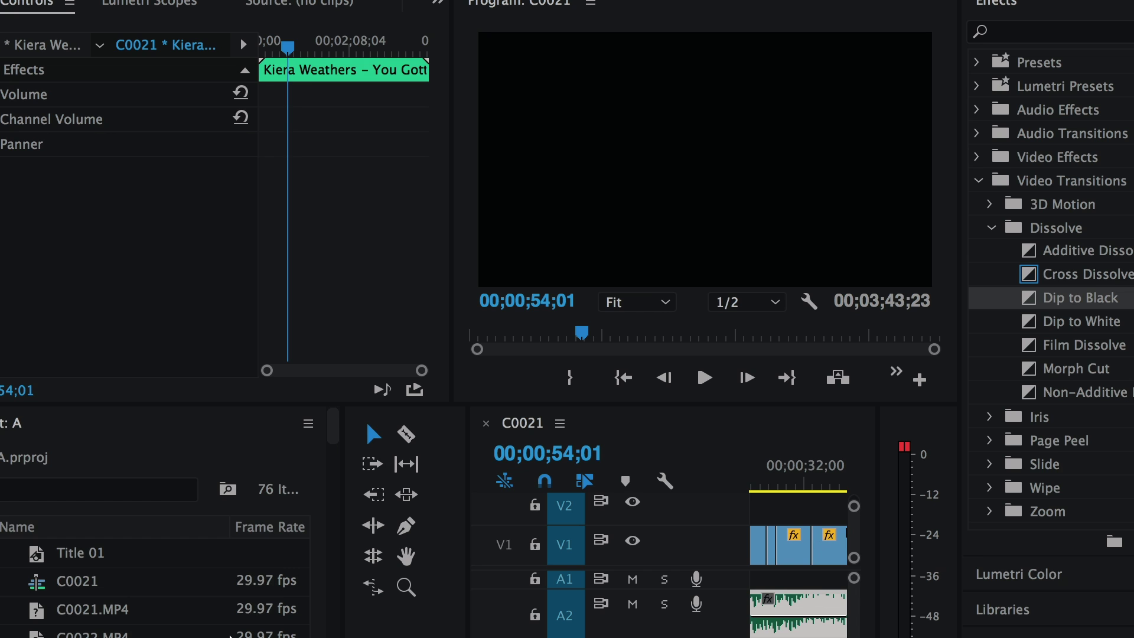
- Create a new 1920 x 1080 title with a 29.97 fps Drop-Frame timebase and square pixels
scroll(301, 626, down, 15)
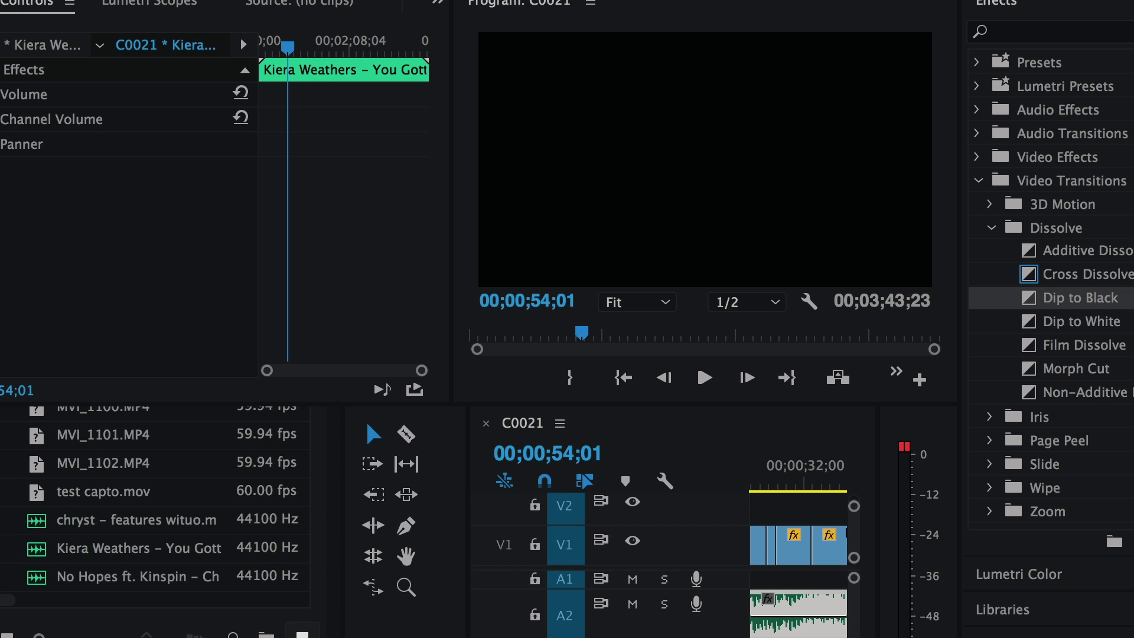
click(302, 635)
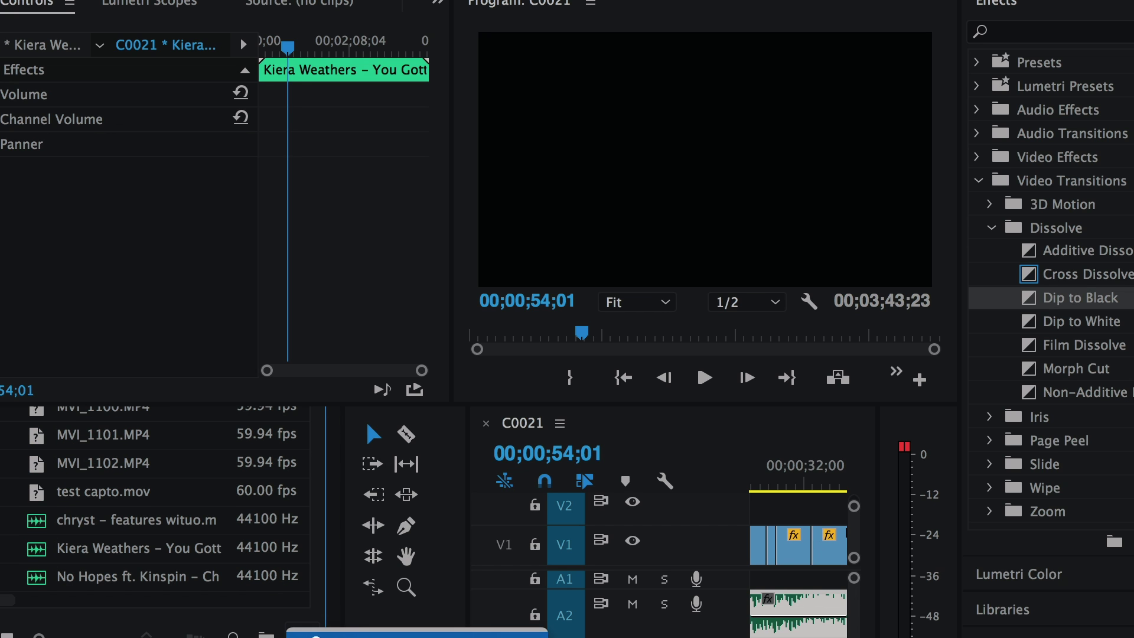
click(315, 635)
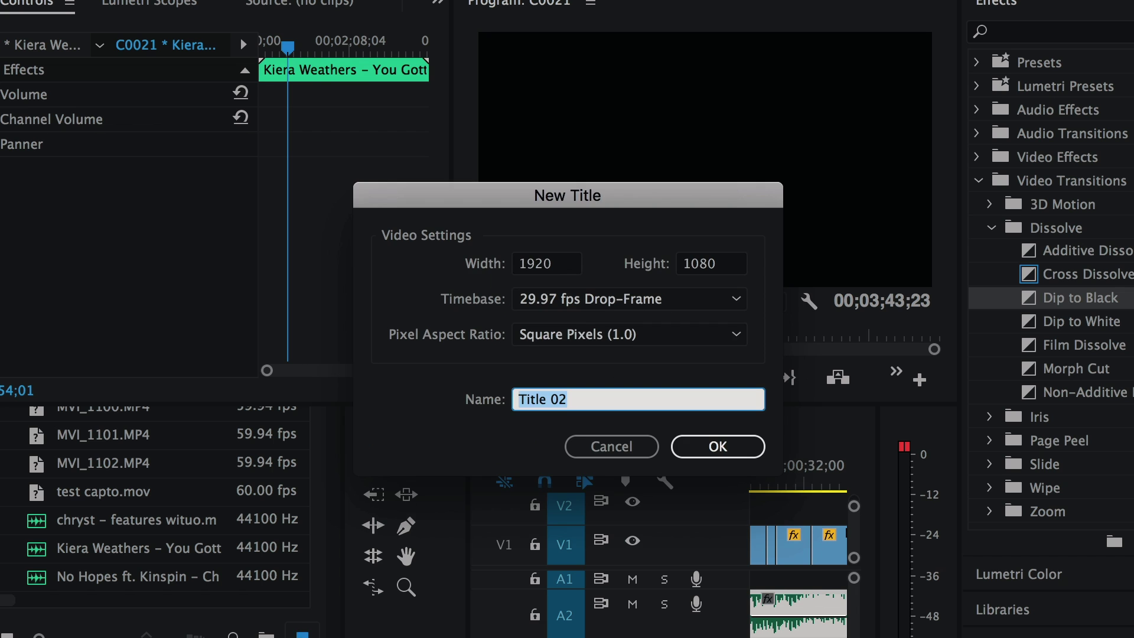
click(694, 455)
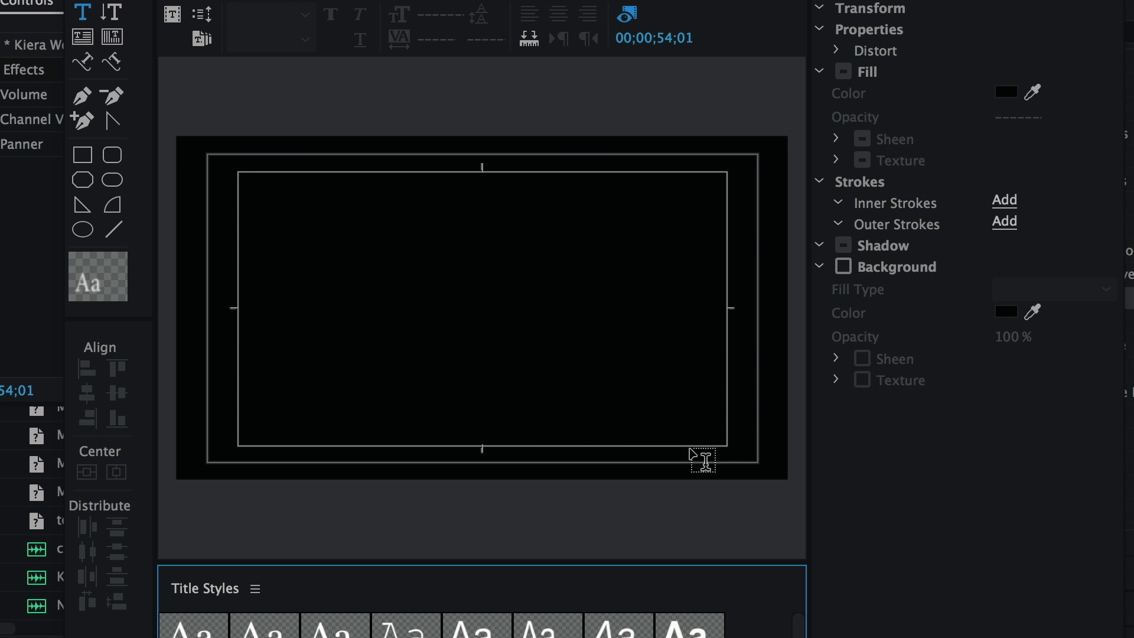
- Enter the text SMASH THAT LIKE BUTTON in the title
click(361, 266)
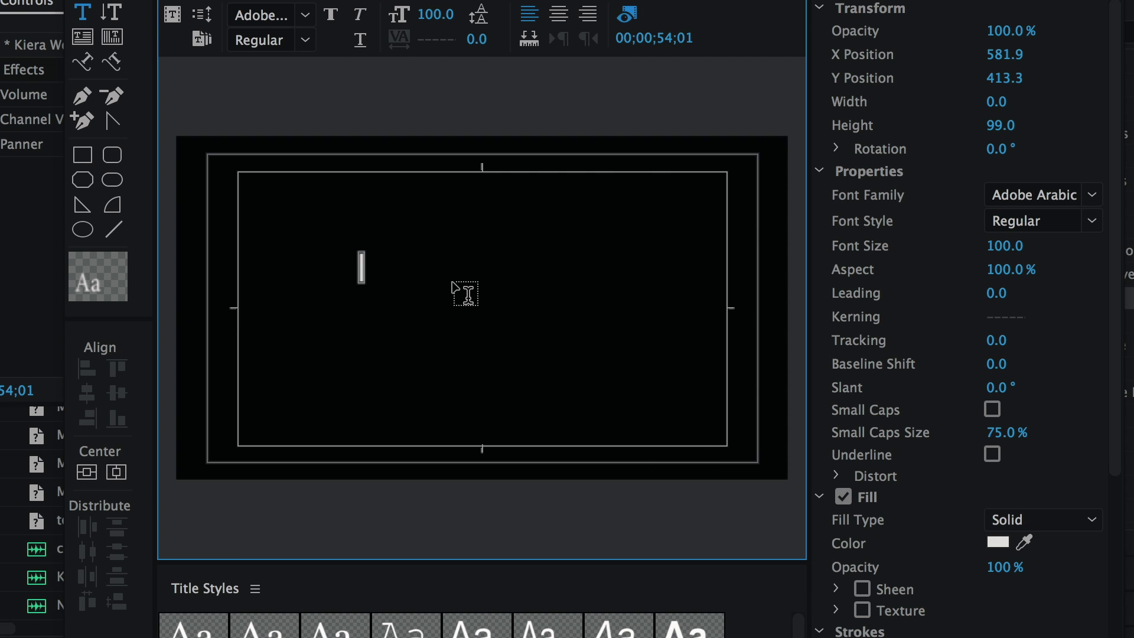
text(S)
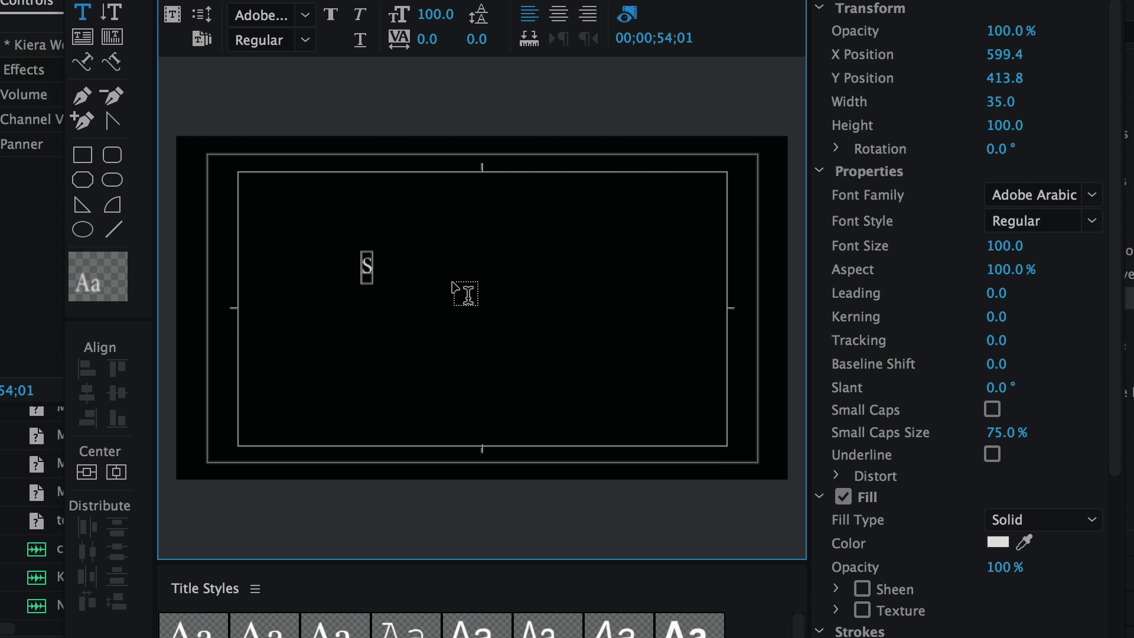
text(MASH THAT L)
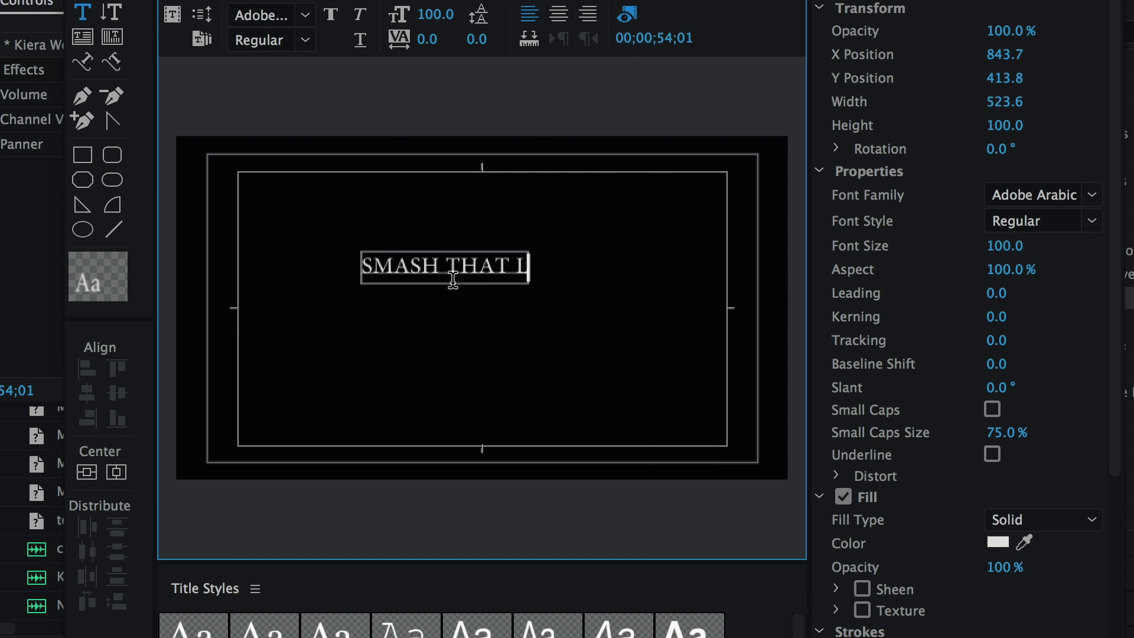
text(IKE BUTTON)
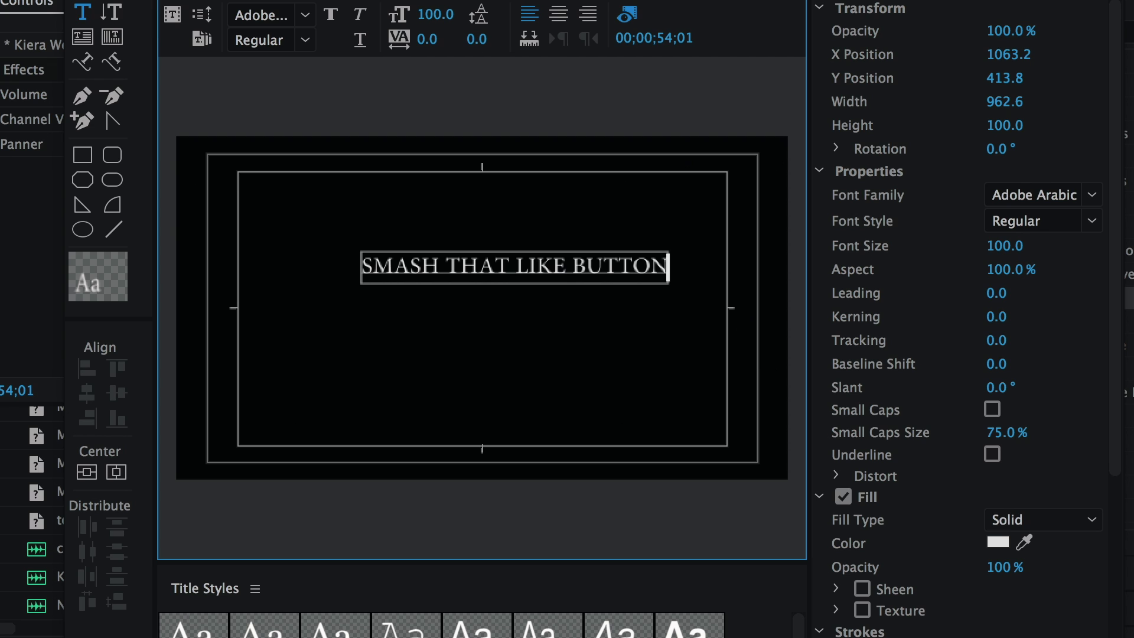
- Move the title text to about the centre of the frame, save, and close the title editor
click(83, 2)
click(523, 273)
drag(523, 273, 490, 311)
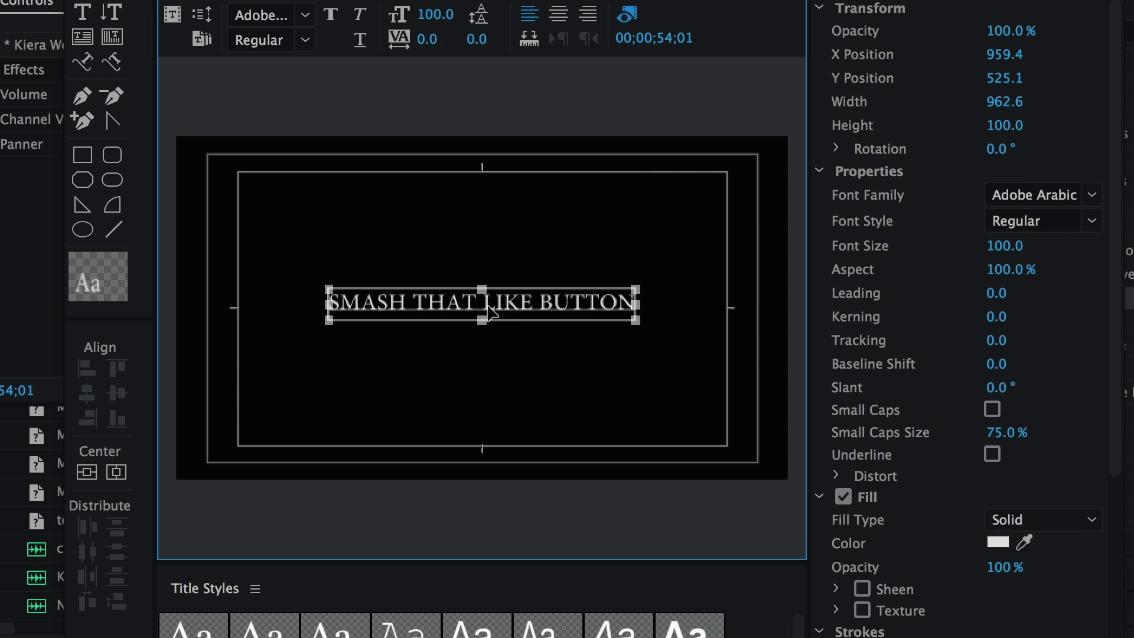
click(523, 270)
key(ctrl+s)
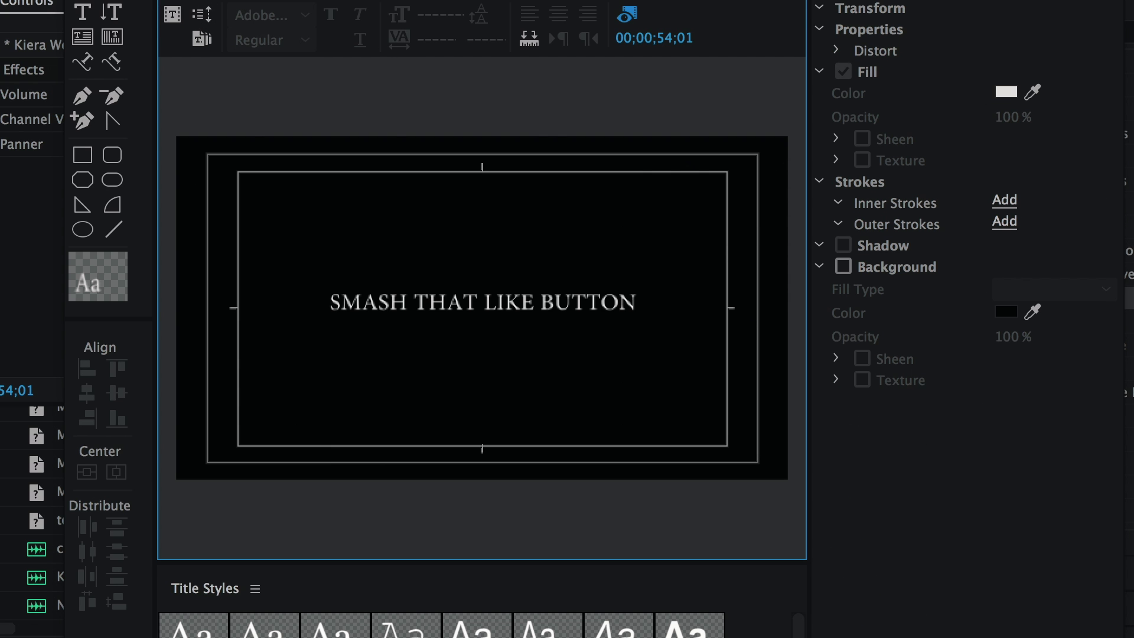
key(ctrl+w)
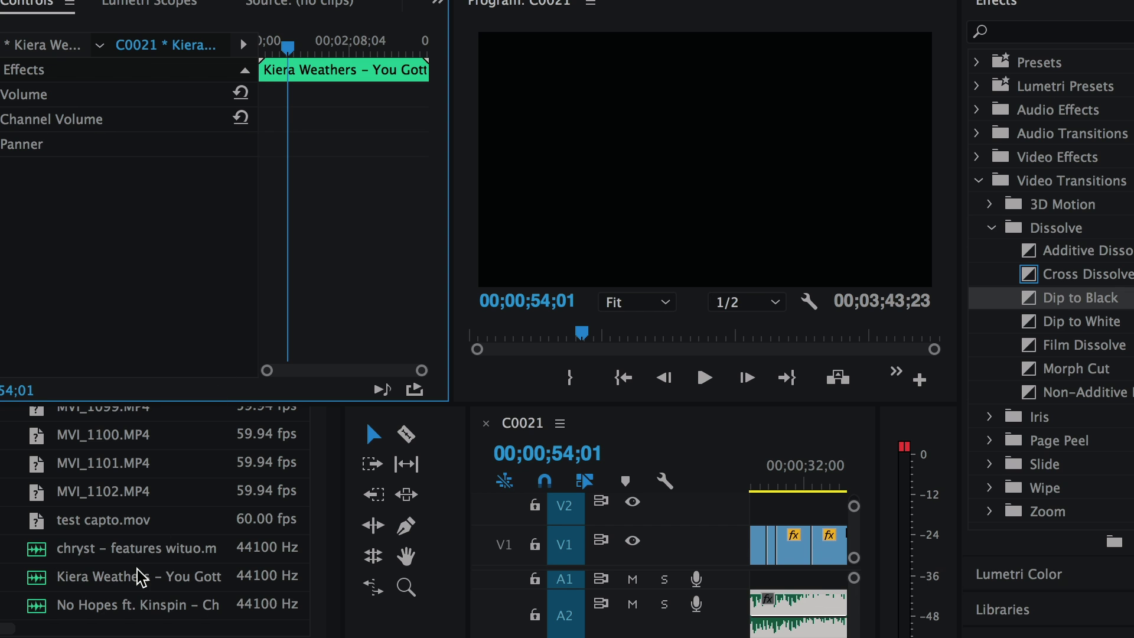
- Place the SMASH THAT LIKE BUTTON title, Title 02, on V1 at 00;01;00;11, past the end of the clips
scroll(140, 577, up, 15)
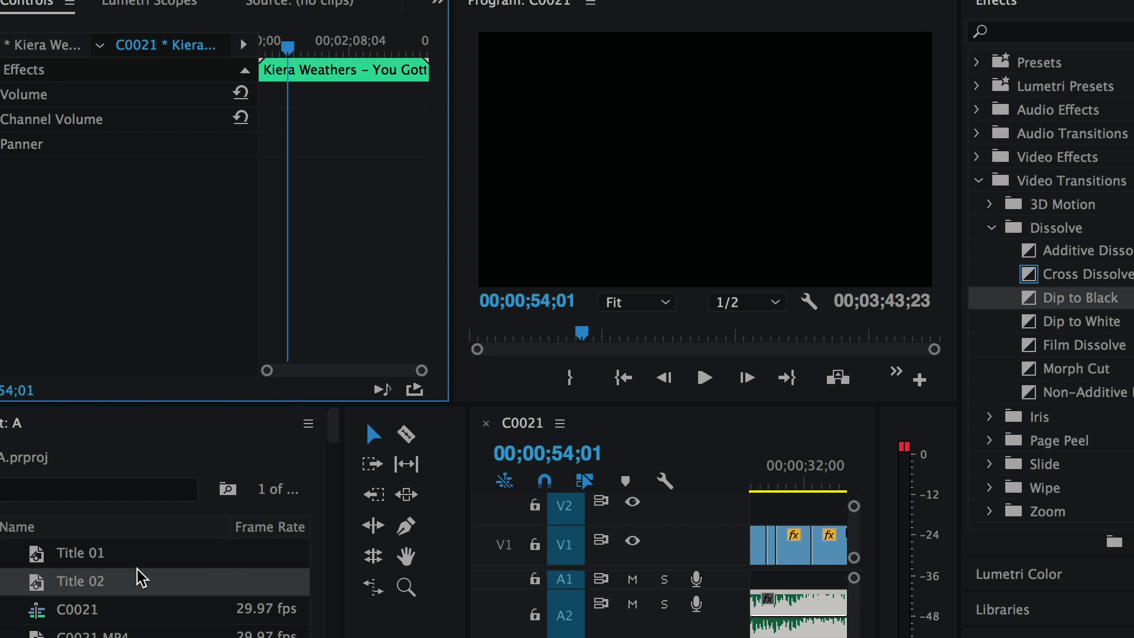
mouse_move(771, 467)
mouse_down()
mouse_move(888, 467)
mouse_move(777, 469)
mouse_up()
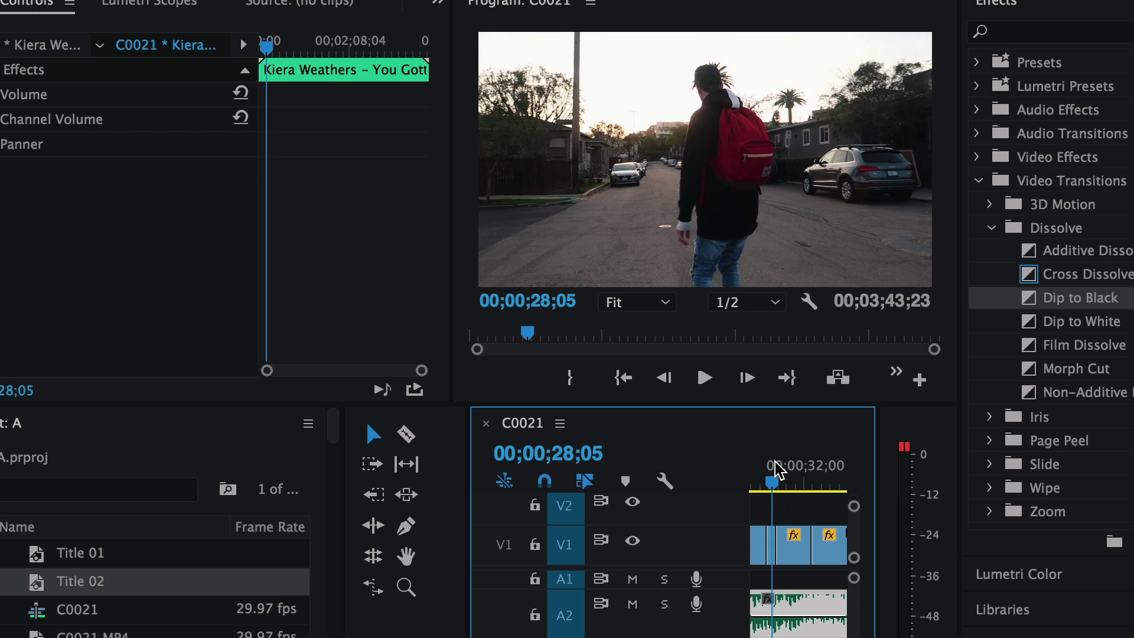
key(minus)
key(minus)
key(minus)
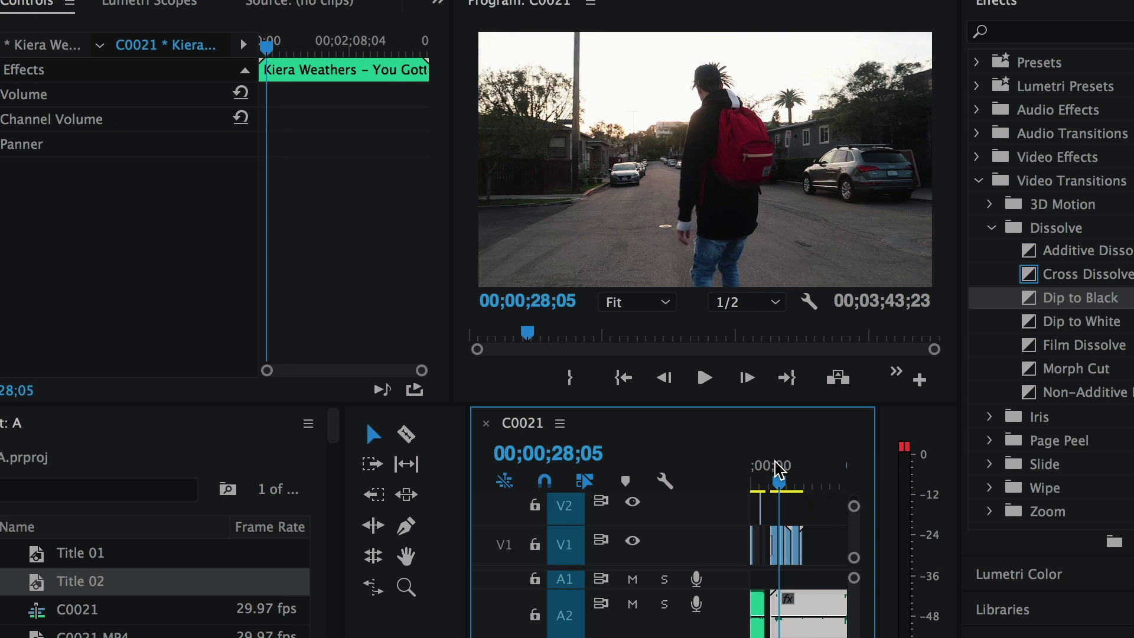
drag(779, 489, 814, 490)
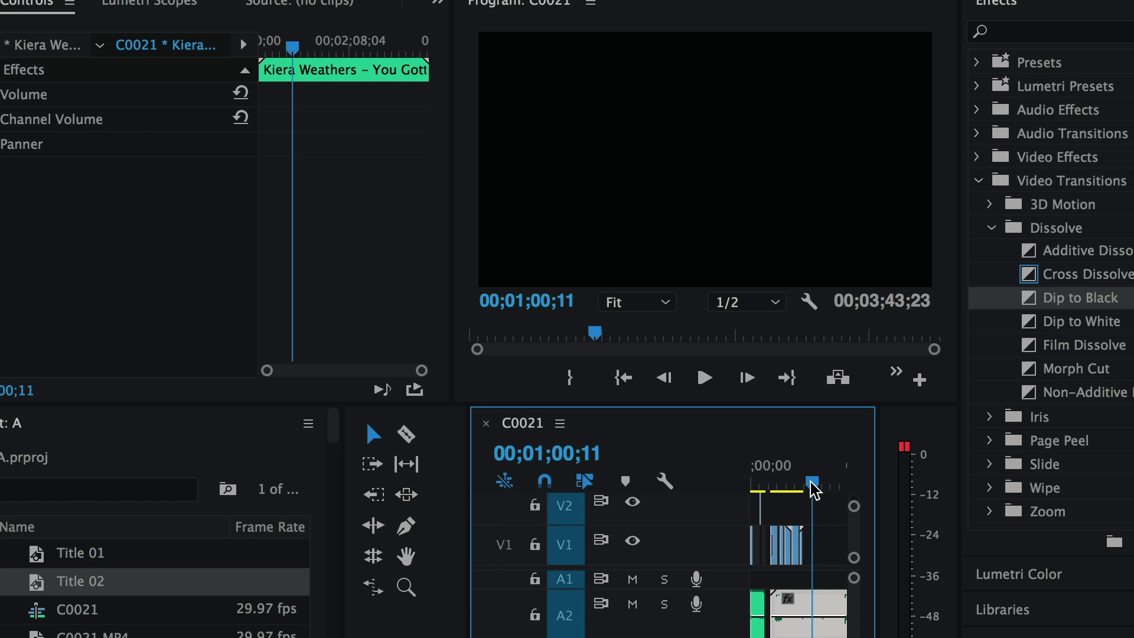
click(109, 584)
click(91, 588)
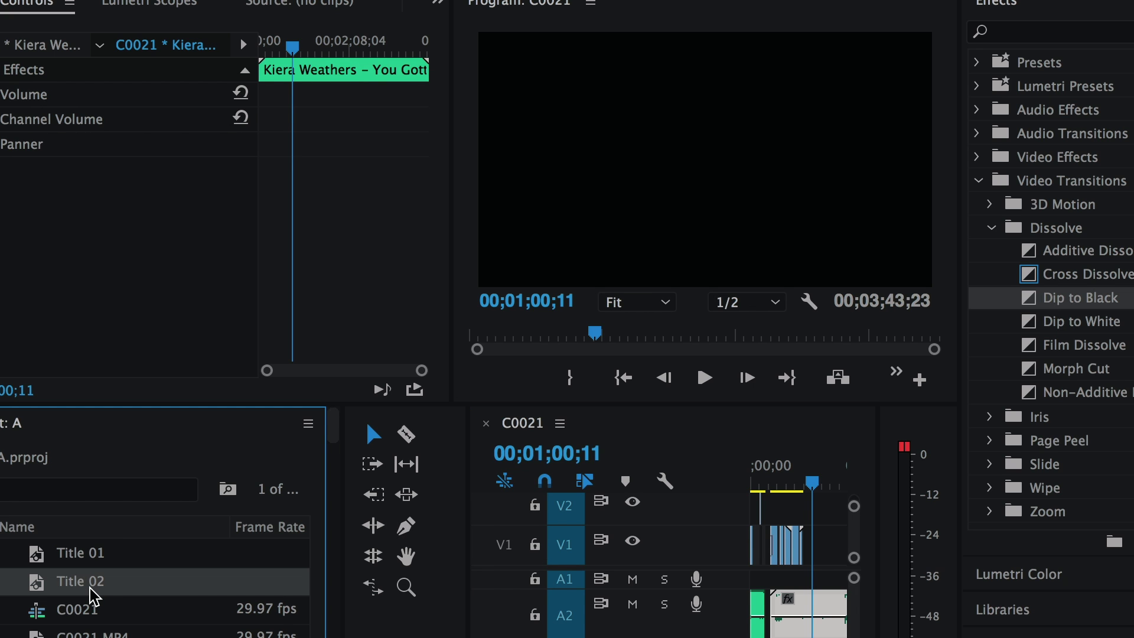
drag(94, 597, 822, 532)
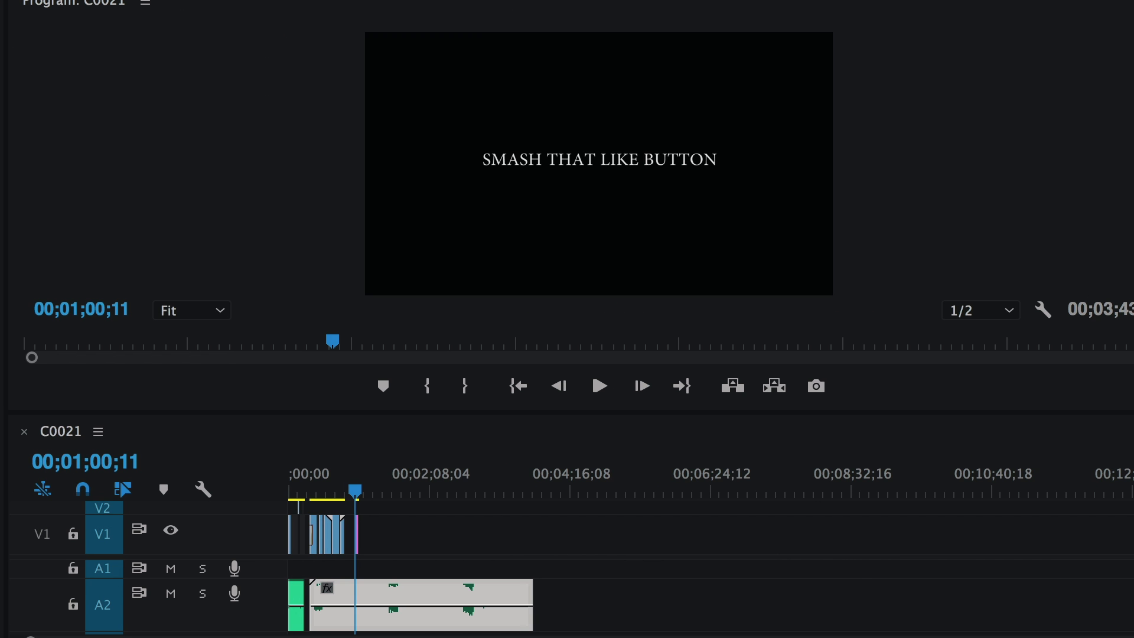
- Move the title on V1 so it starts directly at the end of MVI_1066
key(=)
key(=)
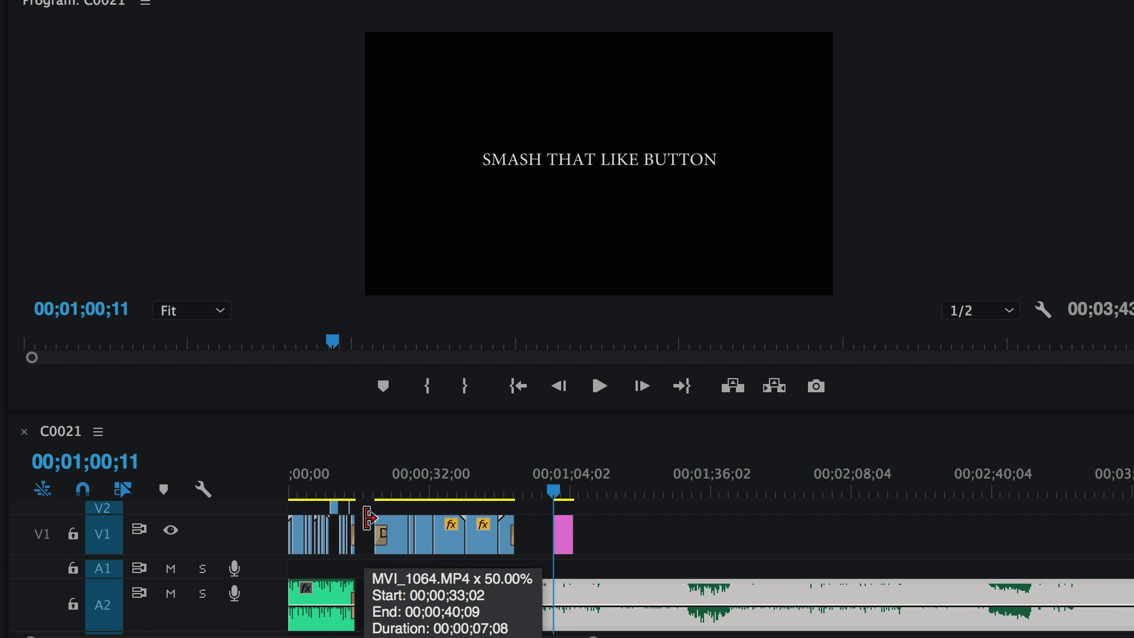
key(=)
drag(763, 543, 687, 542)
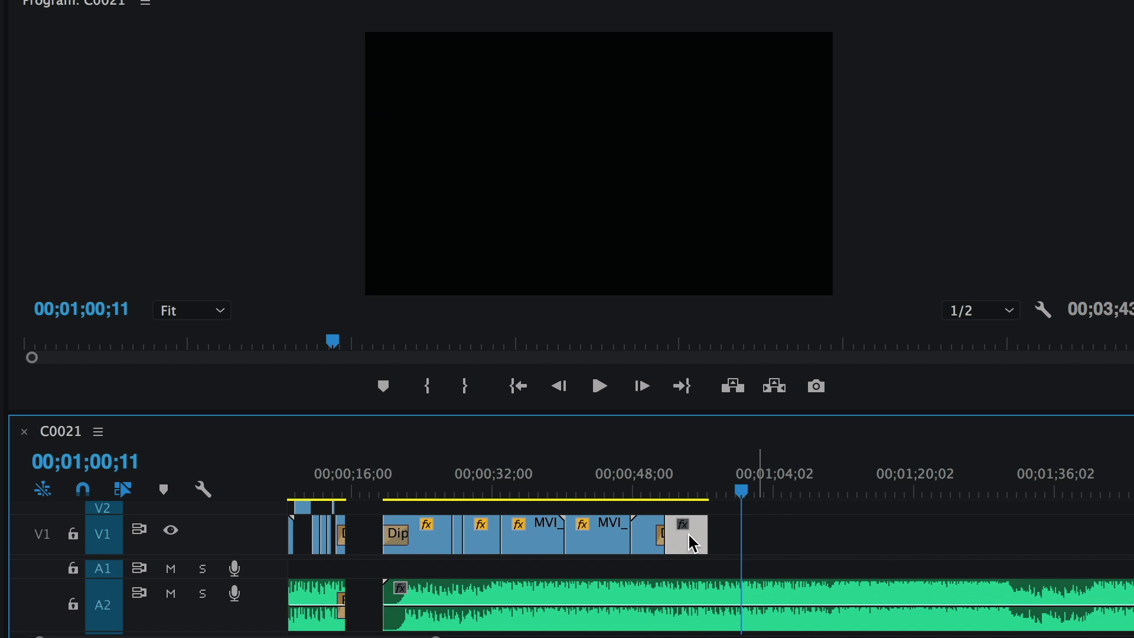
- Play the end of MVI_1066 through its Dip to Black into the title
click(652, 489)
key(space)
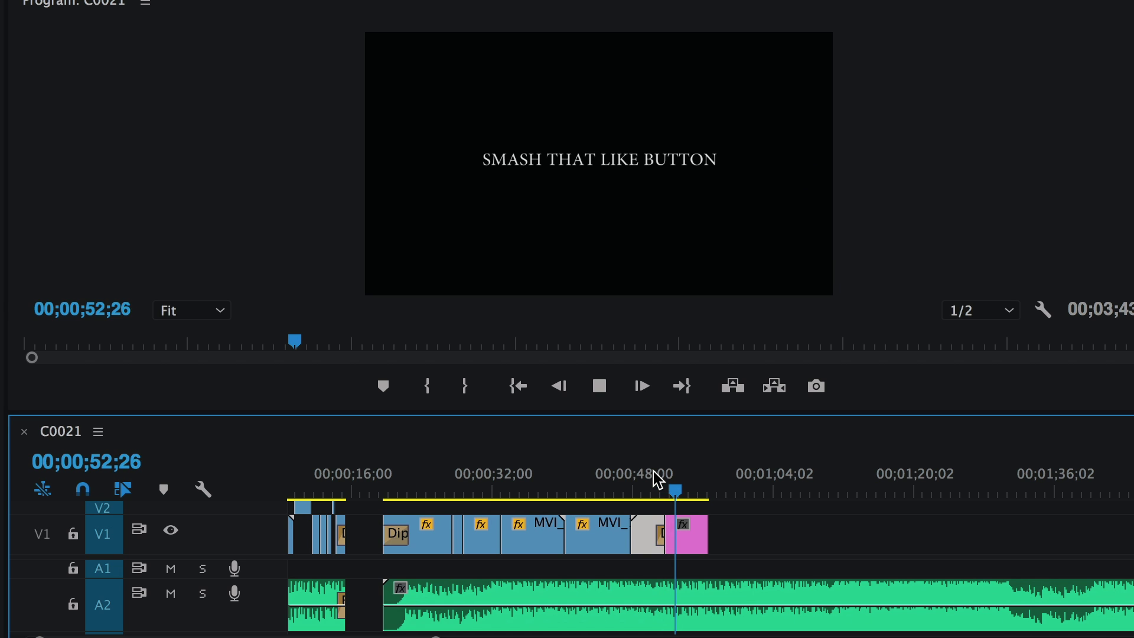
click(696, 518)
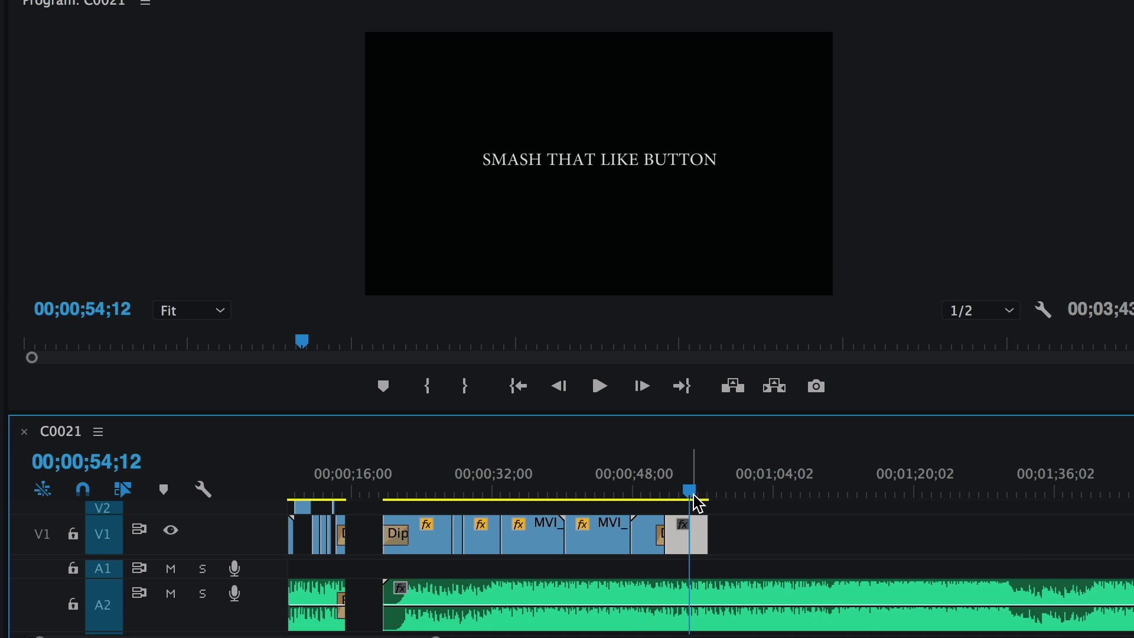
- Play the finished edit from 00;00;18;28 through the title in an enlarged program view, and return to 00;00;27;00
drag(698, 501, 377, 492)
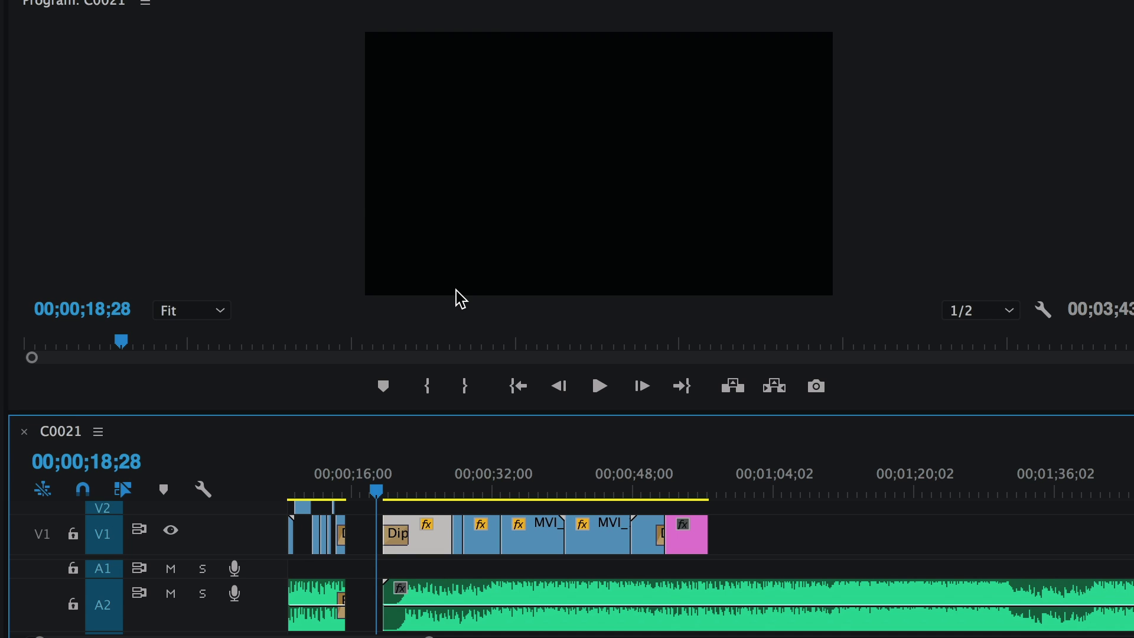
click(317, 144)
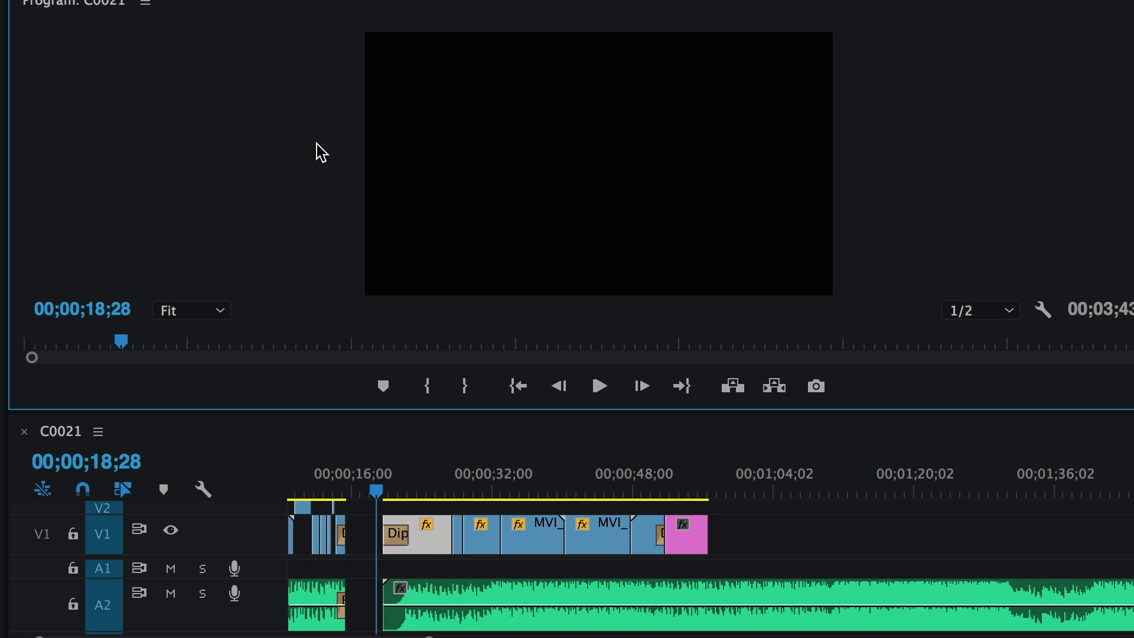
key(grave)
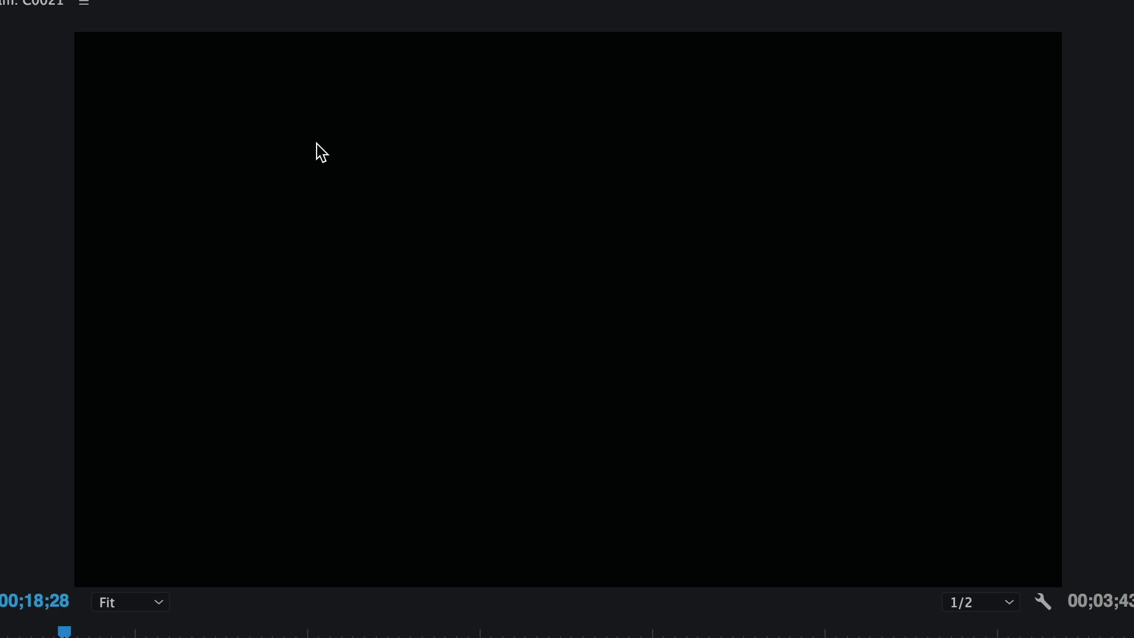
key(space)
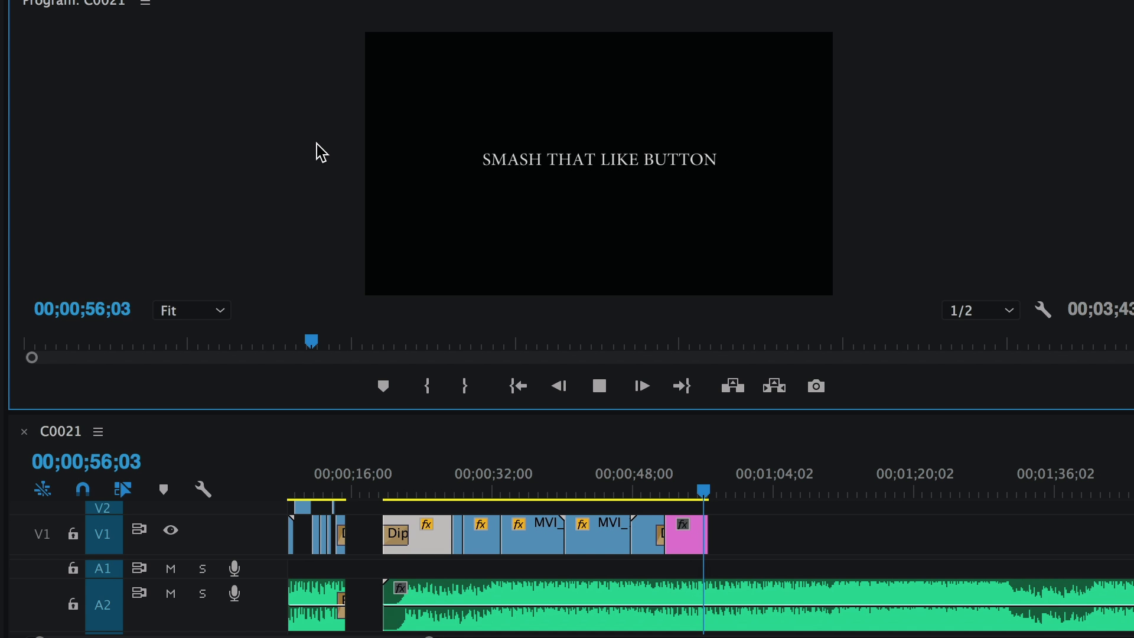
key(space)
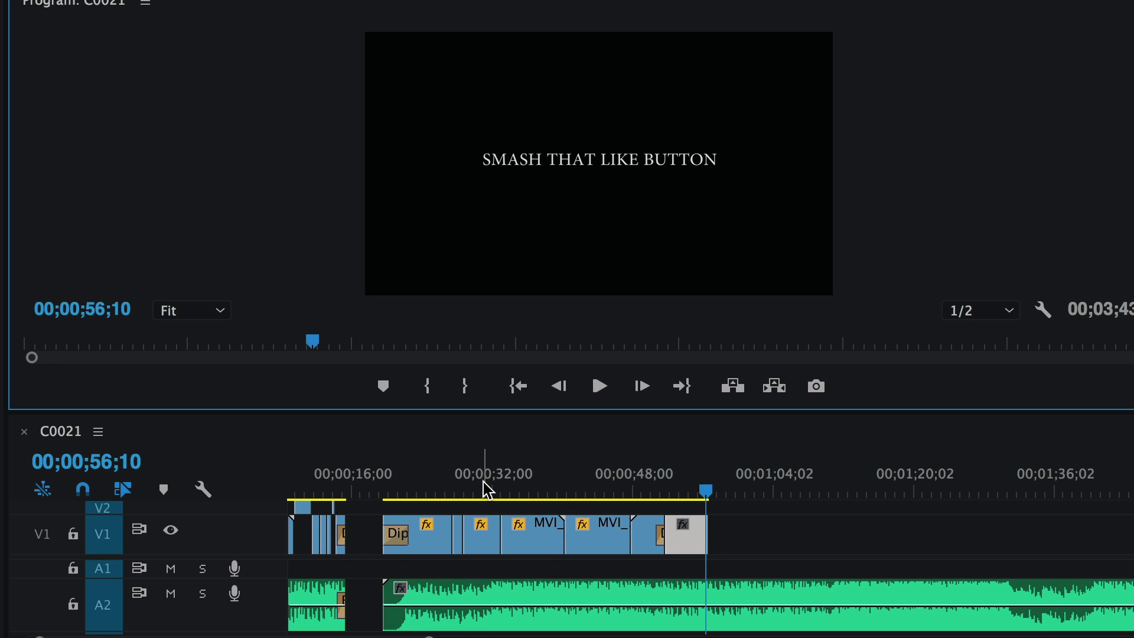
click(450, 472)
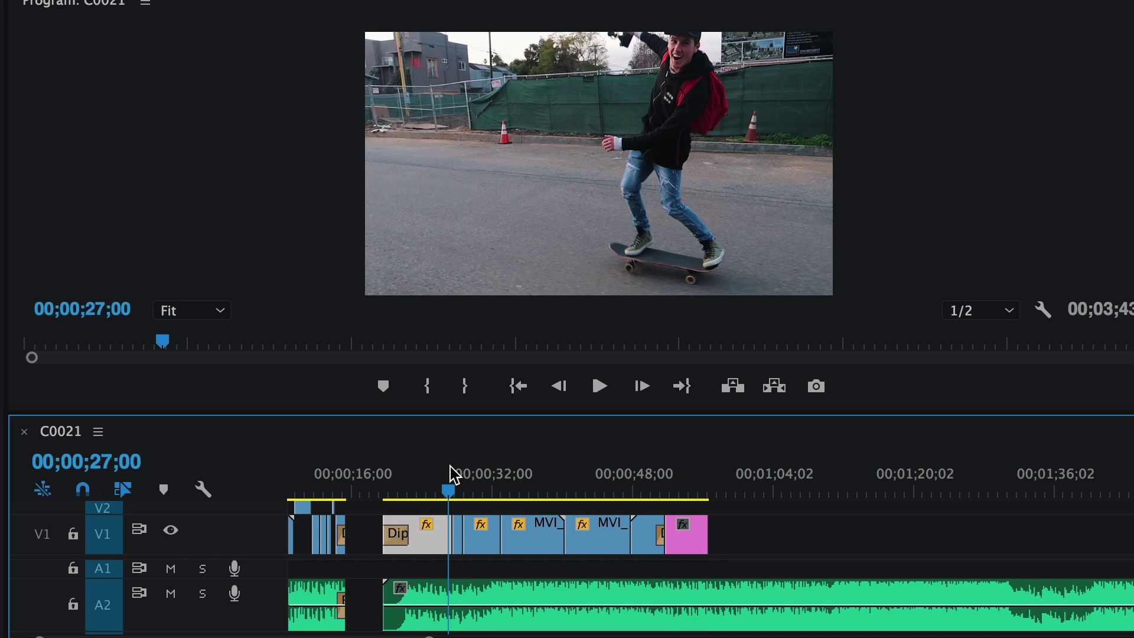